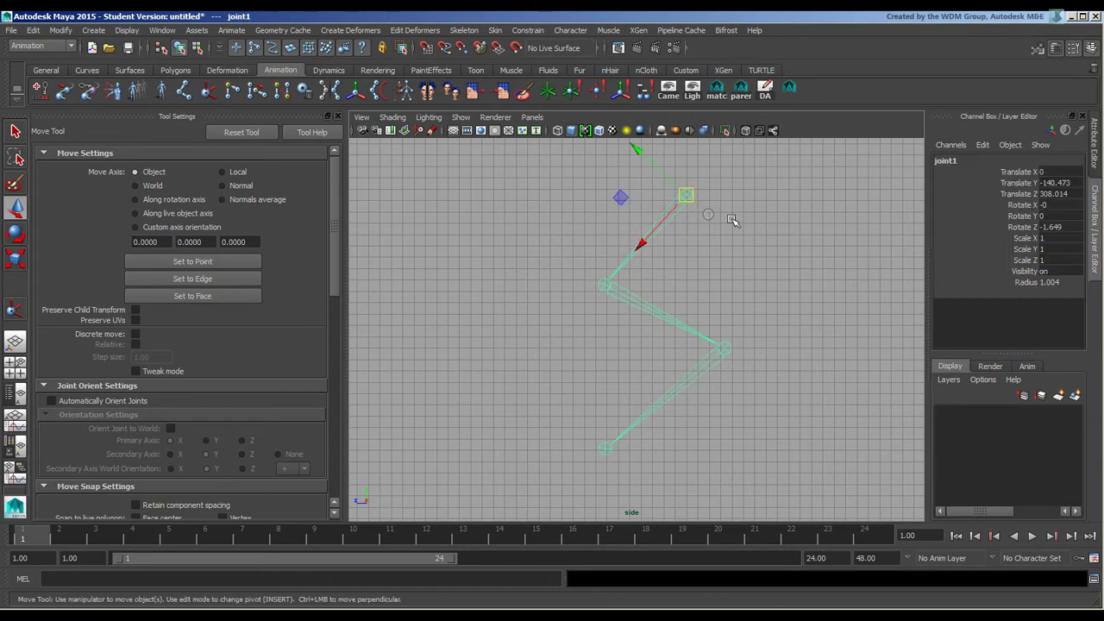
# Delete the existing joint chain and draw an eight-joint S-shaped chain from bottom to top in the side view.
pyautogui.press('Delete')
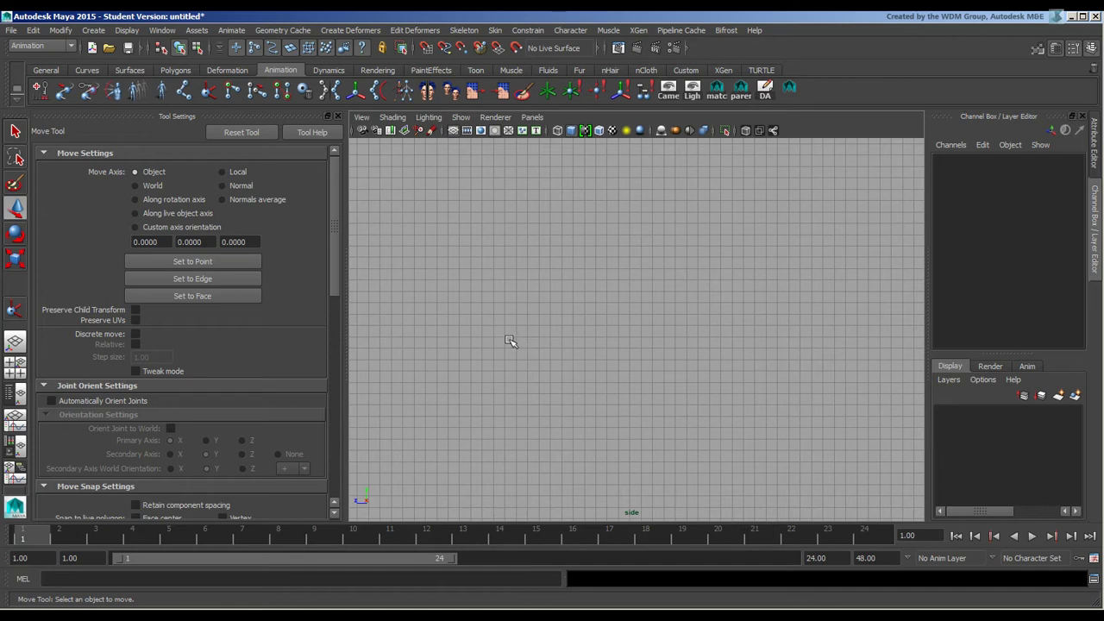
pyautogui.click(183, 92)
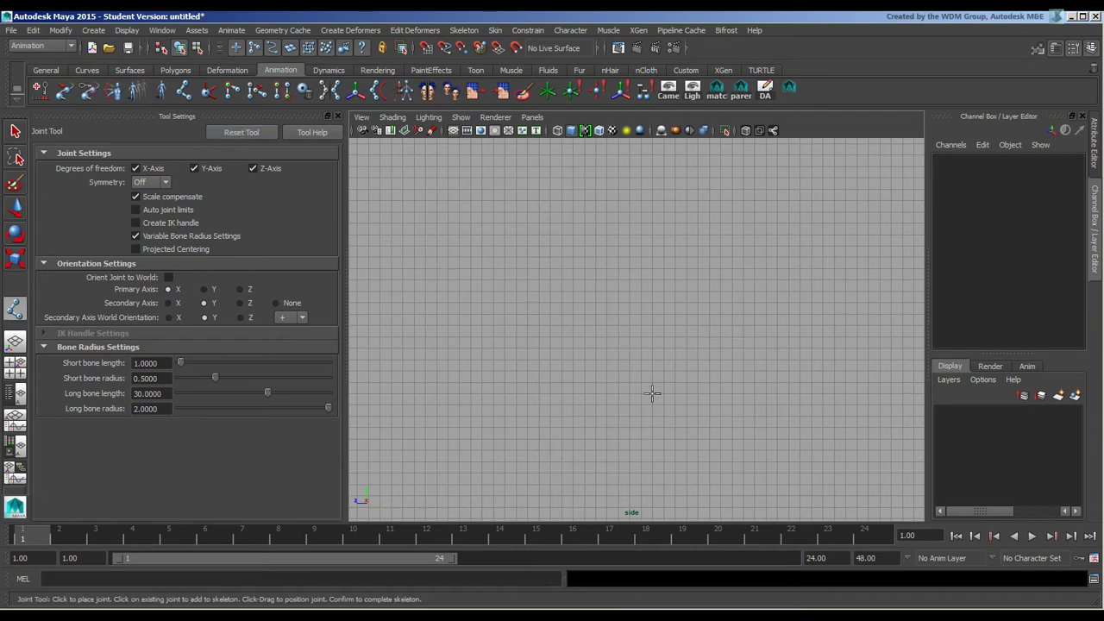
pyautogui.click(679, 426)
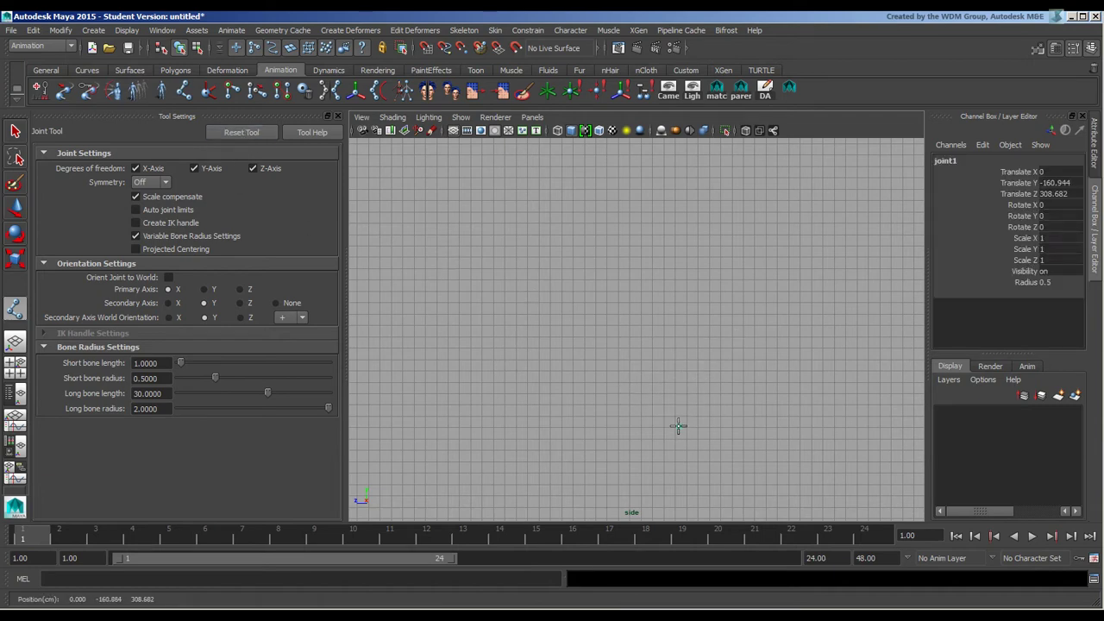
pyautogui.click(698, 373)
pyautogui.click(702, 330)
pyautogui.click(678, 291)
pyautogui.click(642, 255)
pyautogui.click(627, 210)
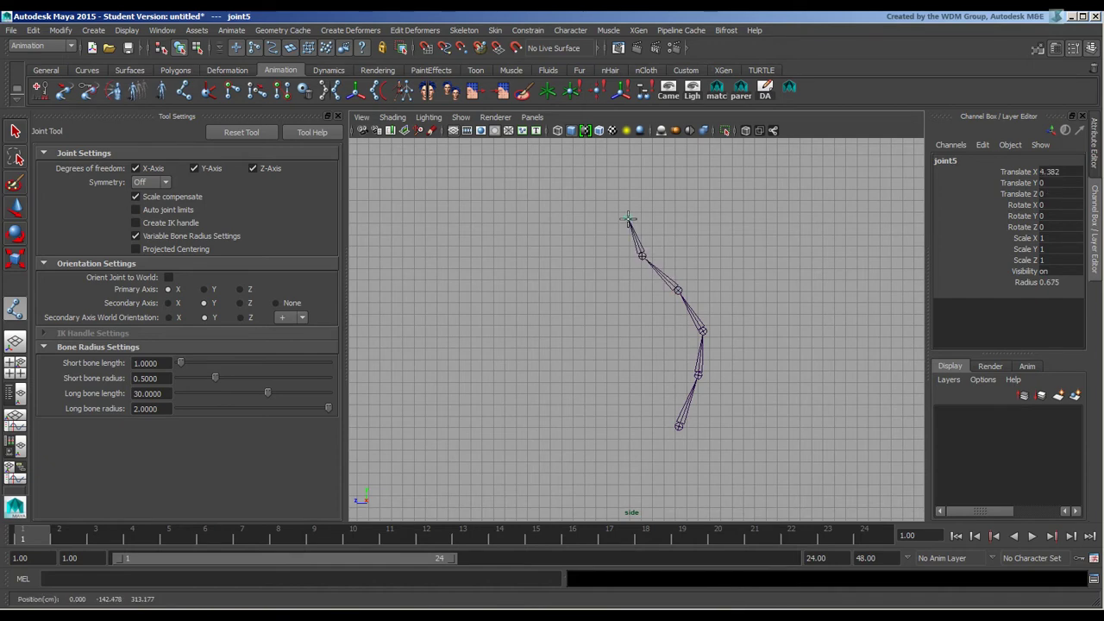
pyautogui.click(627, 185)
pyautogui.click(651, 152)
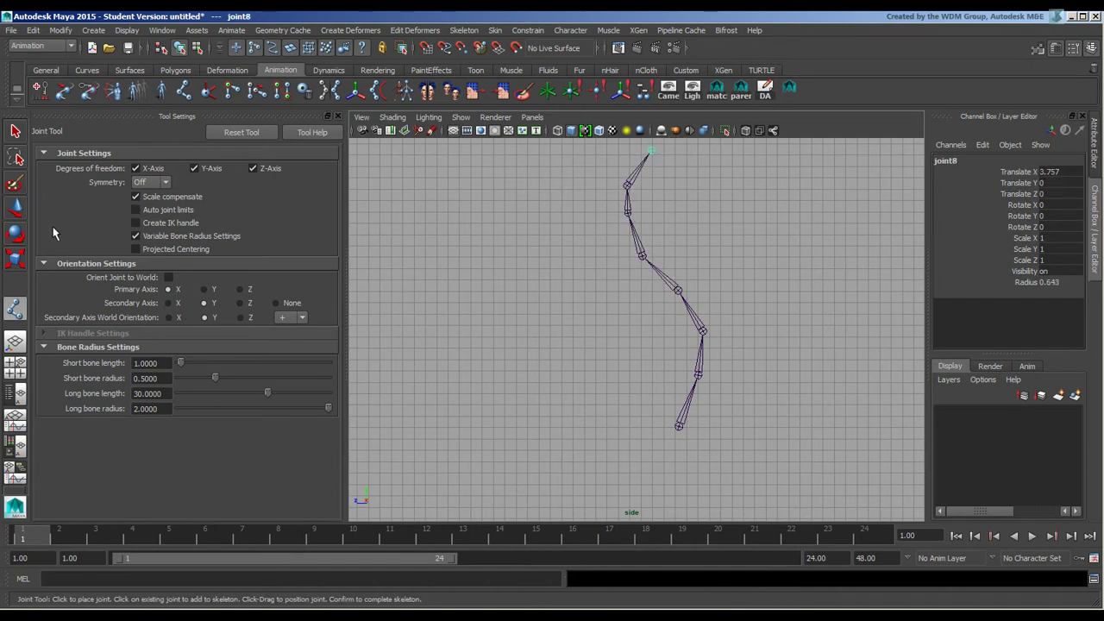
pyautogui.press('Return')
pyautogui.press('w')
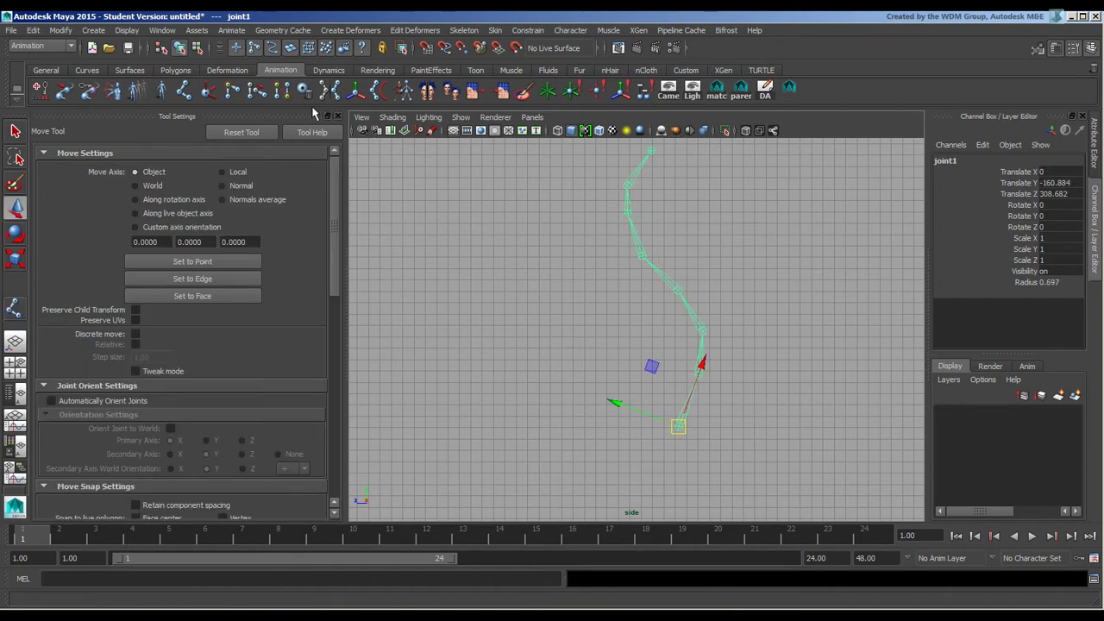
# Display the local rotation axes along the joint chain to compare their Y directions, and return to object selection.
pyautogui.click(197, 48)
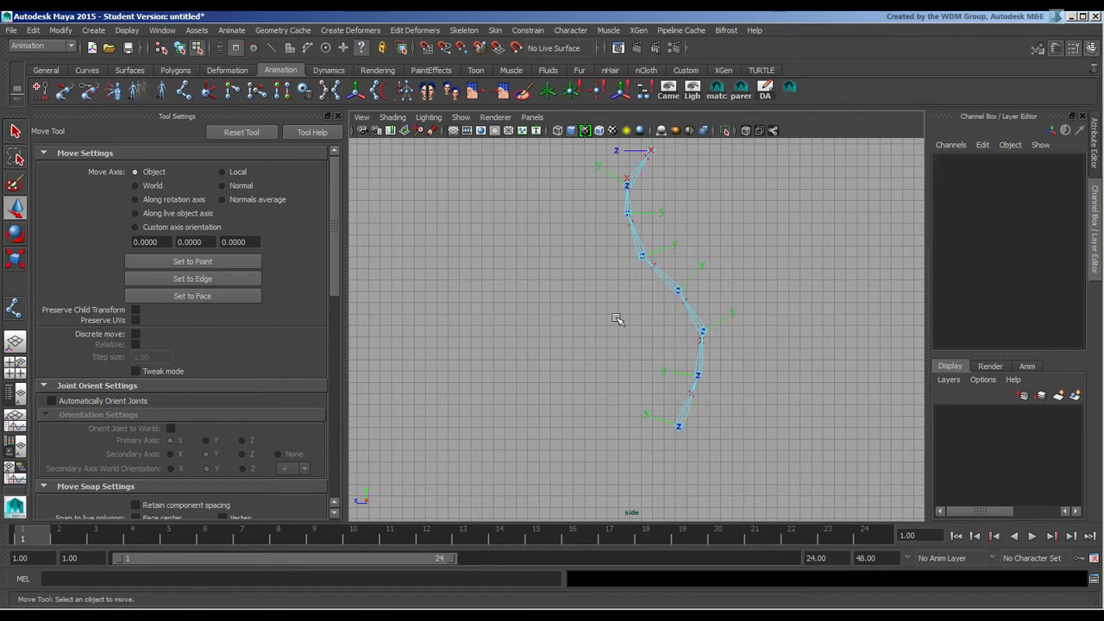
pyautogui.keyDown('alt'); pyautogui.moveTo(795, 237); pyautogui.dragTo(794, 277, button='middle'); pyautogui.keyUp('alt')
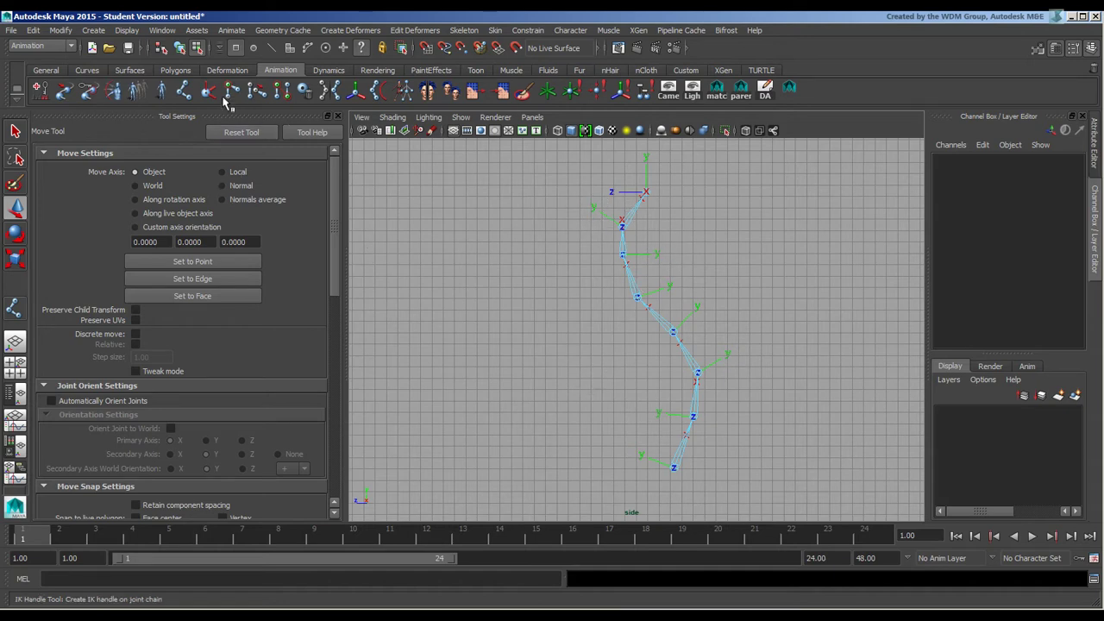
pyautogui.click(180, 49)
# Select the first seven joints together, starting at the root, rotate them about -1.8° in Z, and deselect them.
pyautogui.click(693, 461)
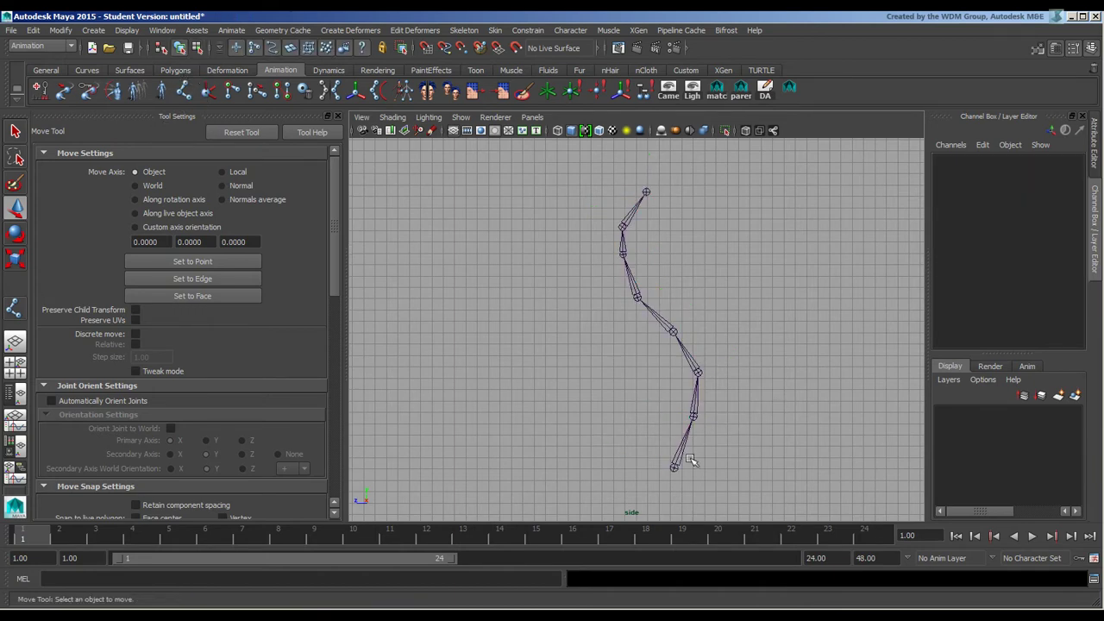
pyautogui.moveTo(666, 449); pyautogui.dragTo(708, 457)
pyautogui.click(695, 374)
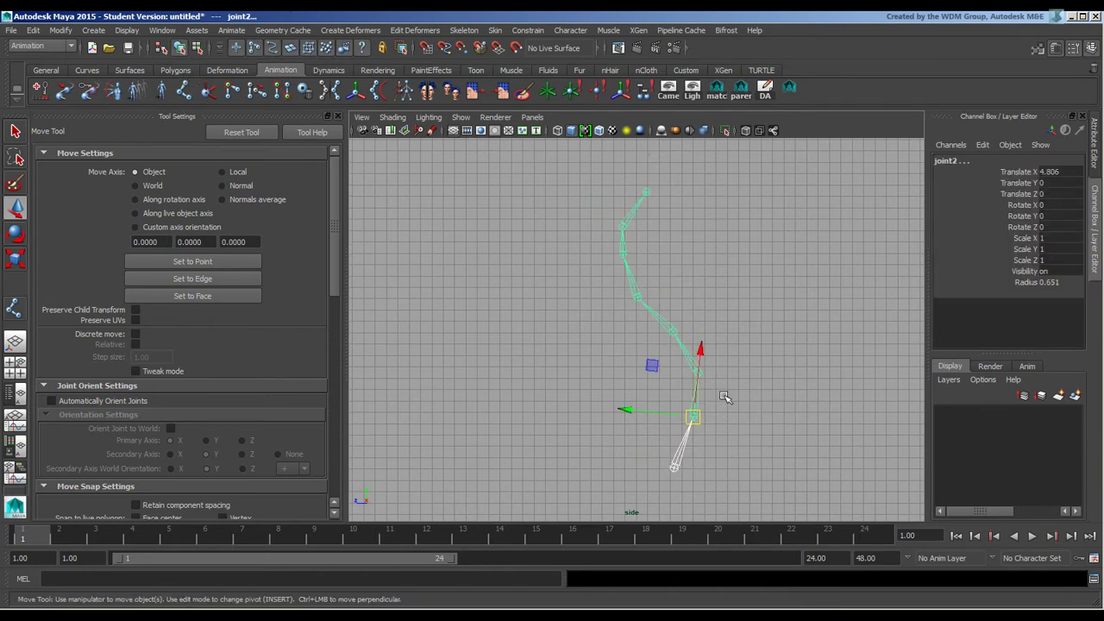
pyautogui.press('q')
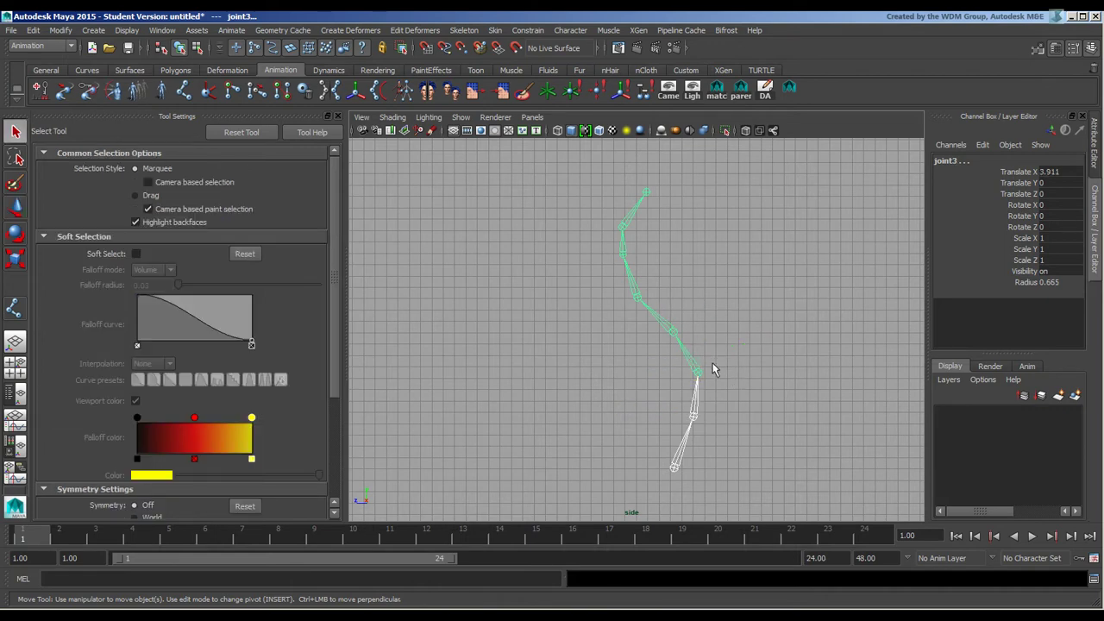
pyautogui.press('Up')
pyautogui.press('Down')
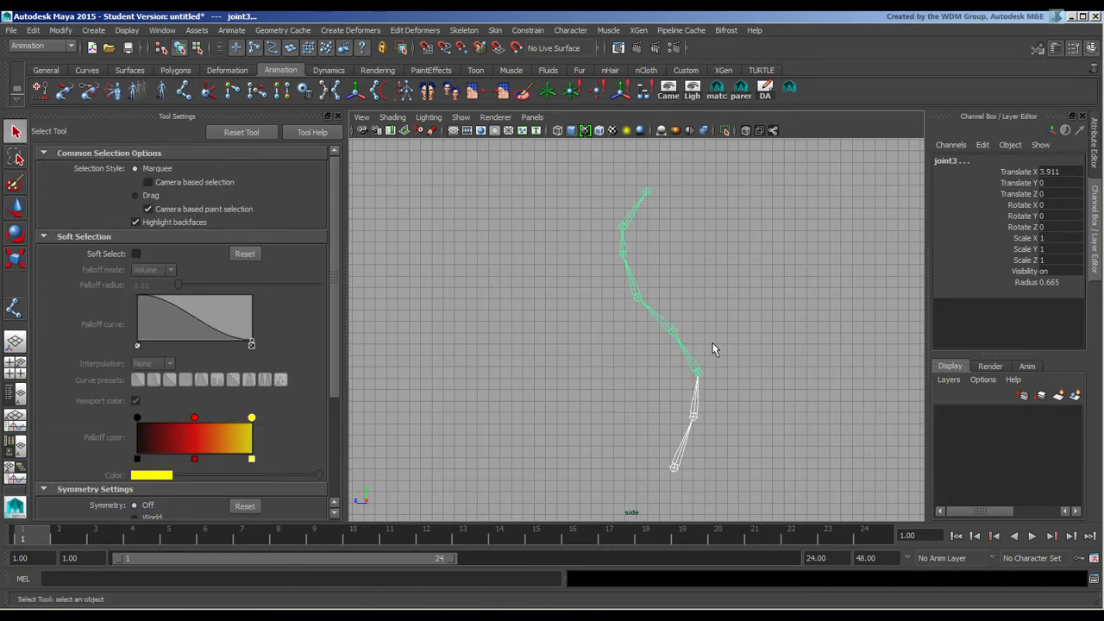
pyautogui.press('Down')
pyautogui.press('Down')
pyautogui.press('Down')
pyautogui.press('Down')
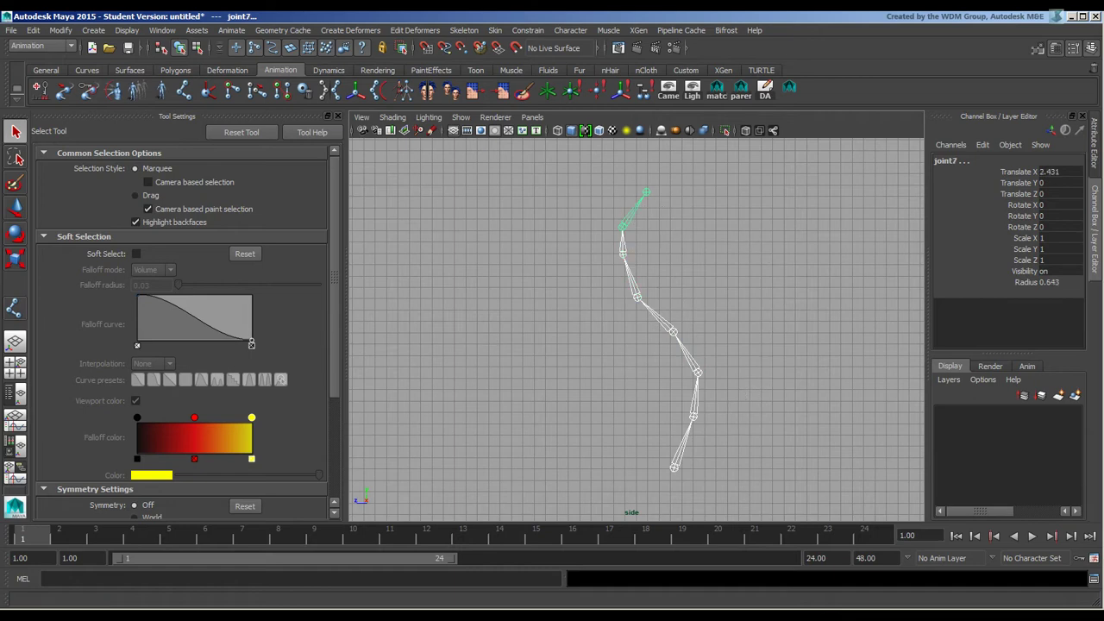
pyautogui.click(15, 232)
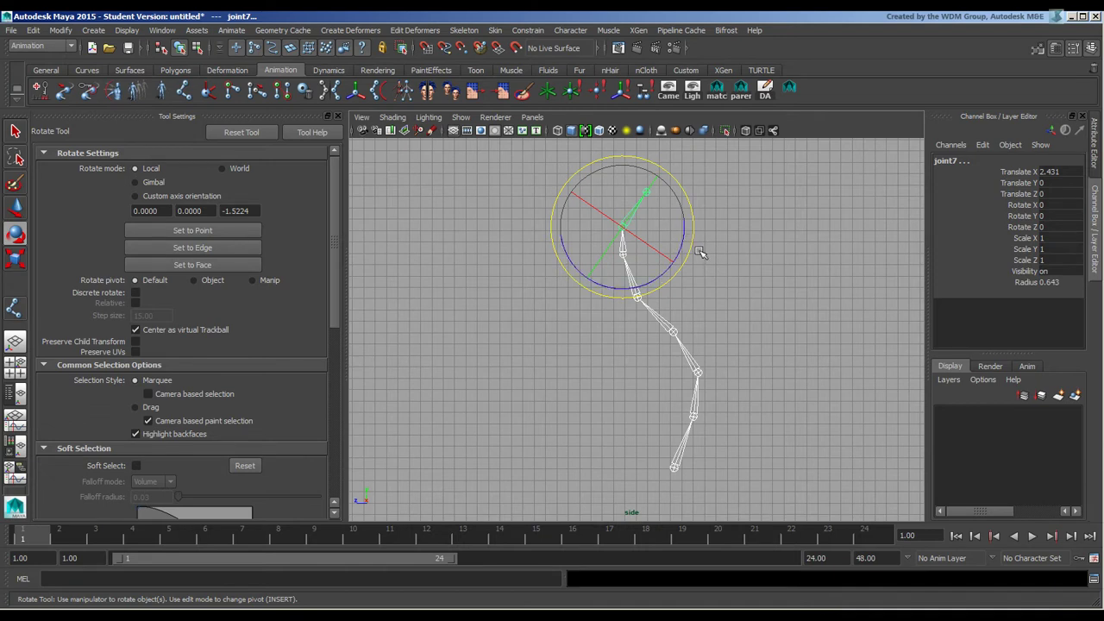
pyautogui.moveTo(682, 233); pyautogui.dragTo(733, 280)
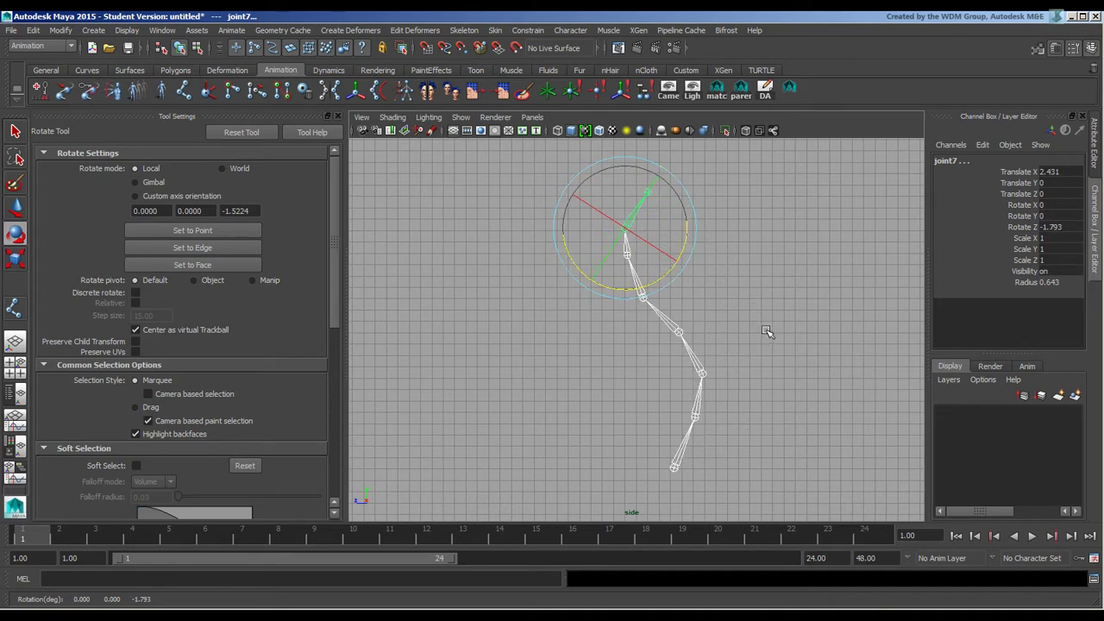
pyautogui.click(591, 388)
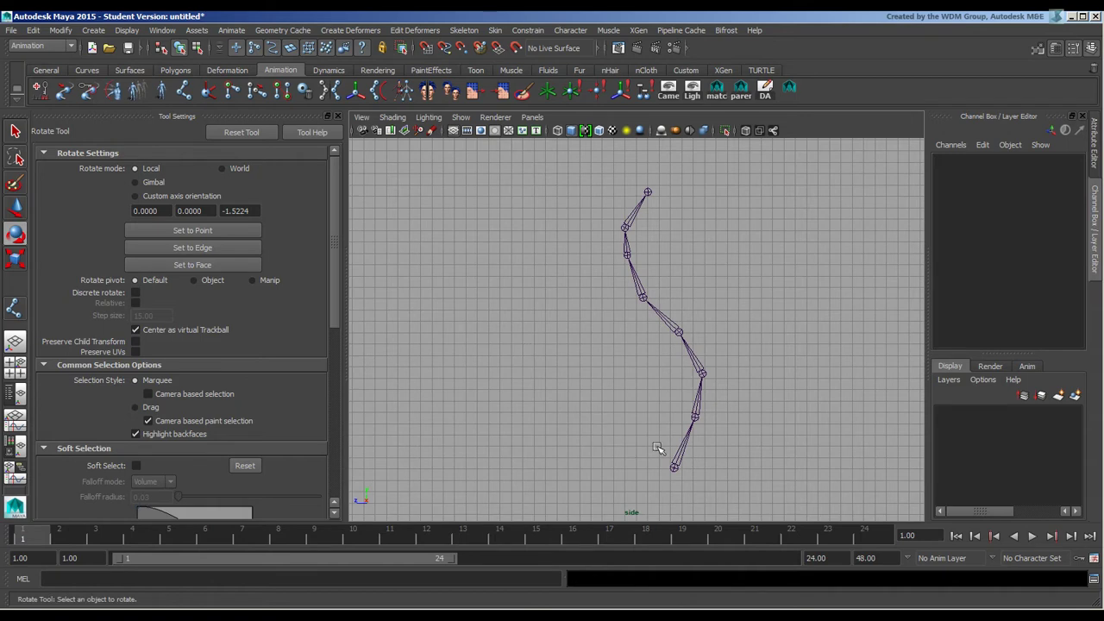
# Try to rotate the third joint's local rotation axis freely about X, and undo that rotation.
pyautogui.click(673, 466)
pyautogui.click(197, 47)
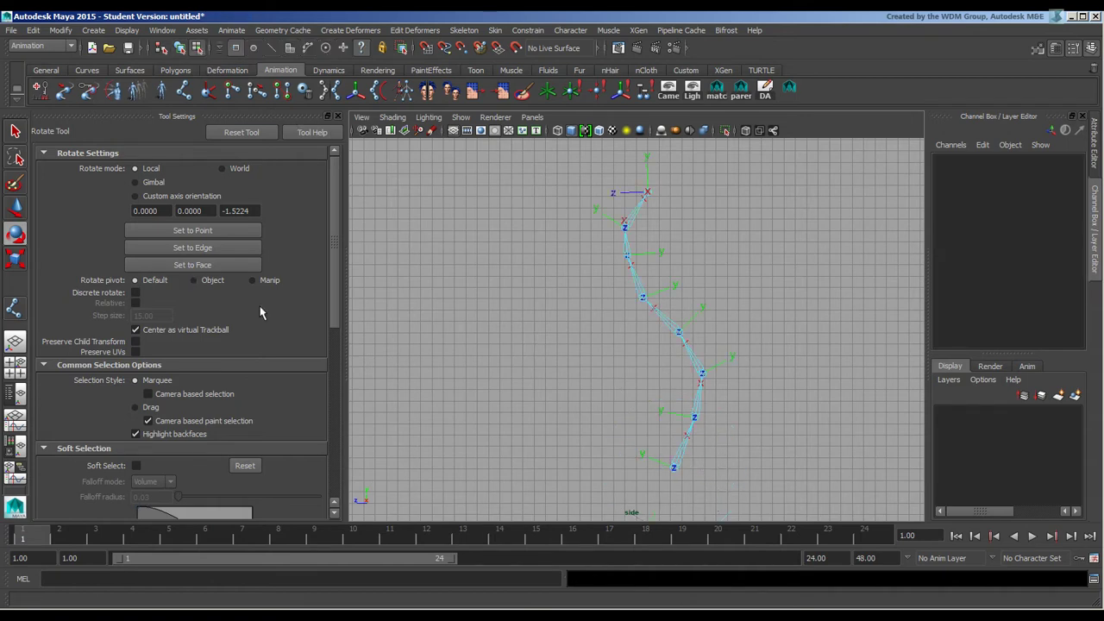
pyautogui.click(718, 361)
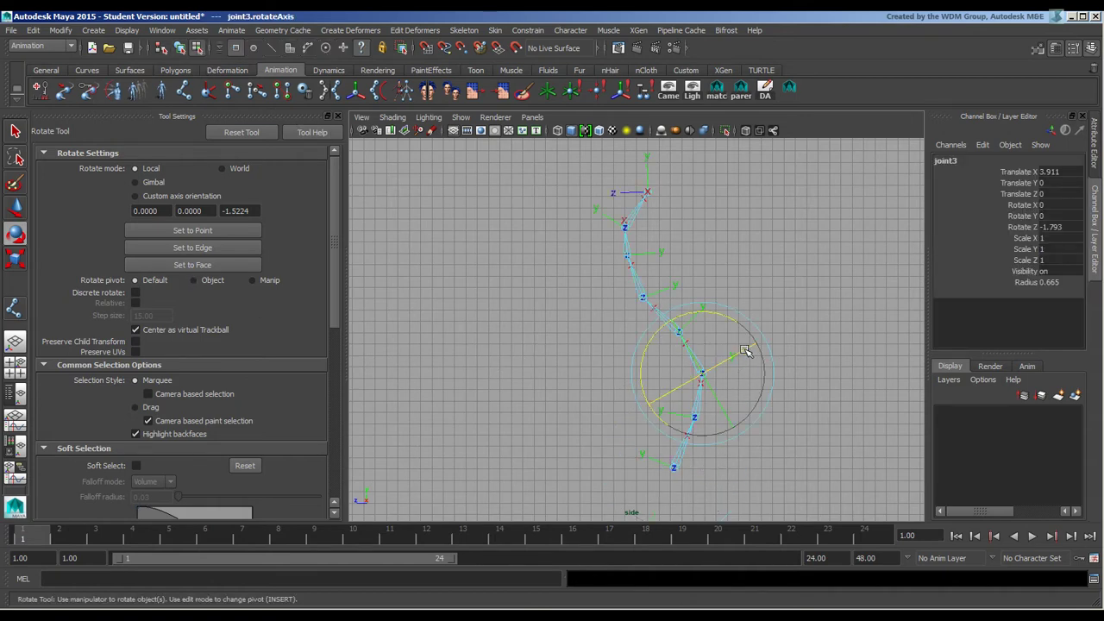
pyautogui.moveTo(746, 351); pyautogui.dragTo(673, 375)
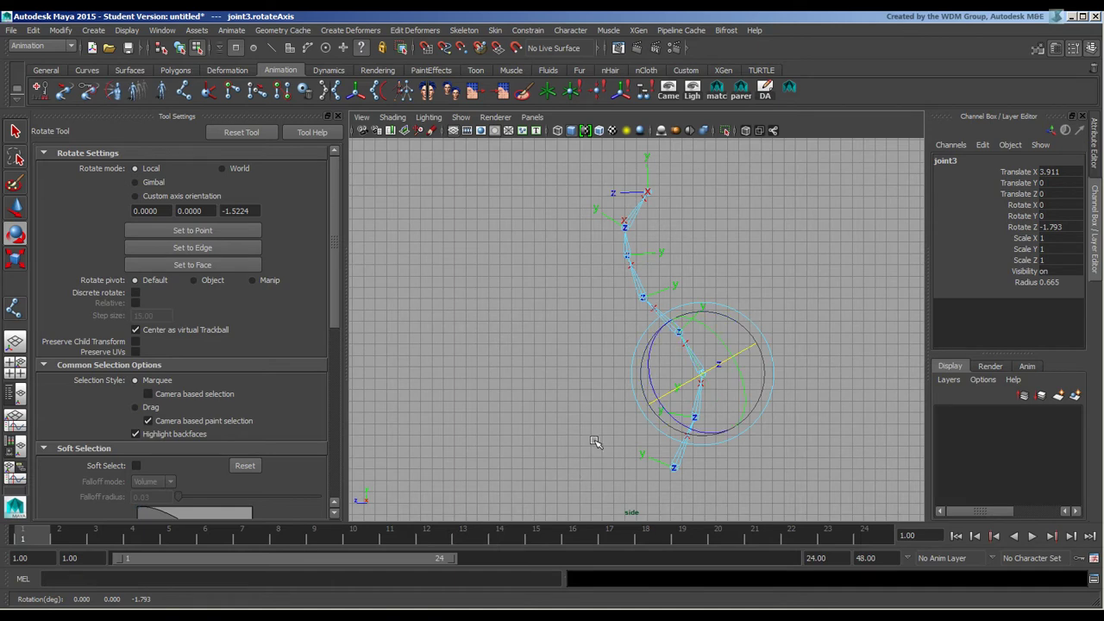
pyautogui.hotkey('ctrl', 'z')
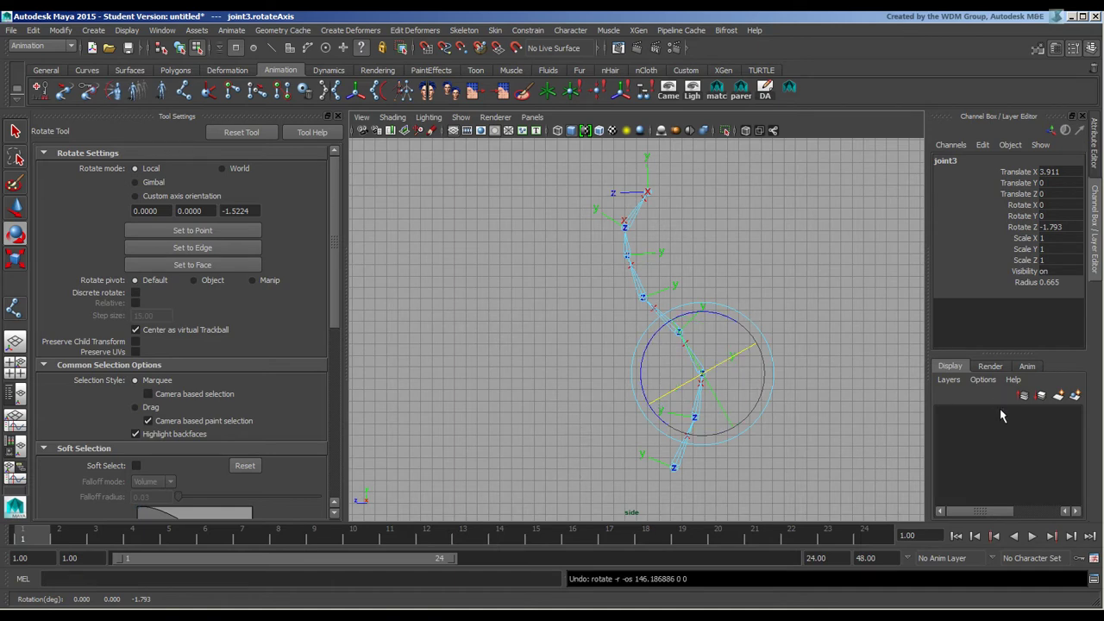
# Examine the MEL command "rotate -r -os 180 0 0 ;" in the Script Editor and close the editor.
pyautogui.click(1097, 583)
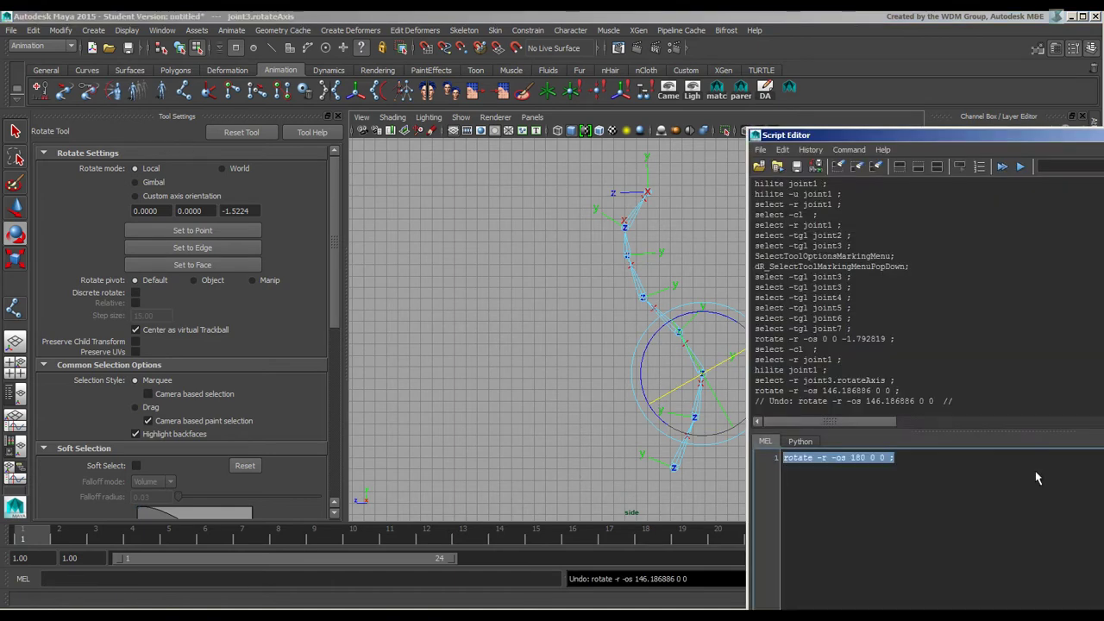
pyautogui.click(858, 473)
pyautogui.moveTo(910, 462); pyautogui.dragTo(780, 459)
pyautogui.click(1102, 135)
# Flip the local rotation axes of joints 3 to 6 by 180° about X with the saved MEL command.
pyautogui.click(842, 251)
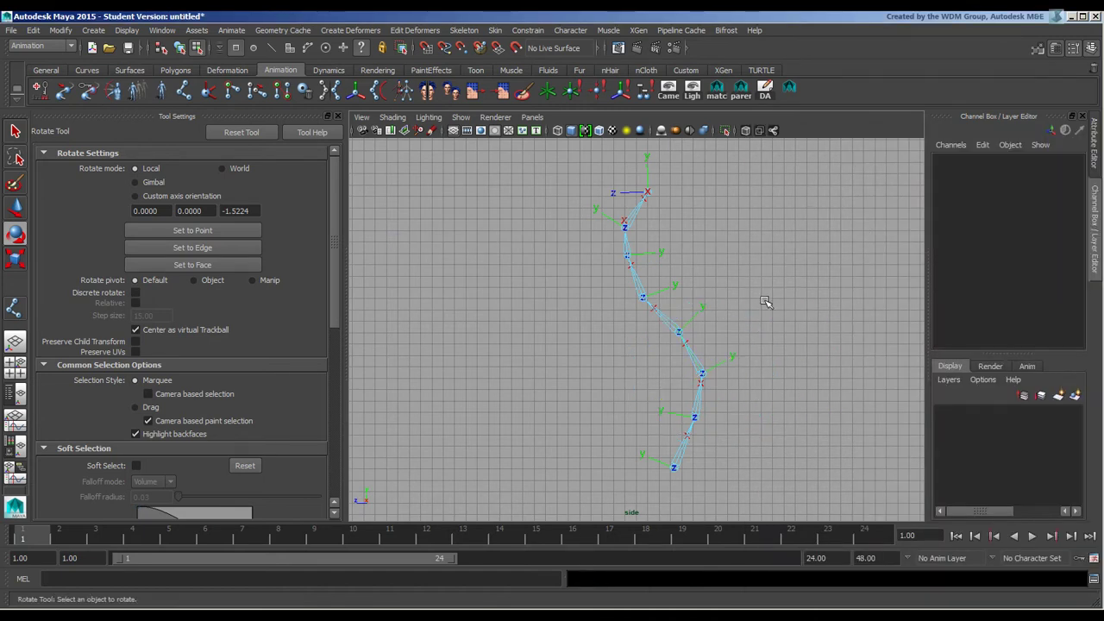
pyautogui.press('q')
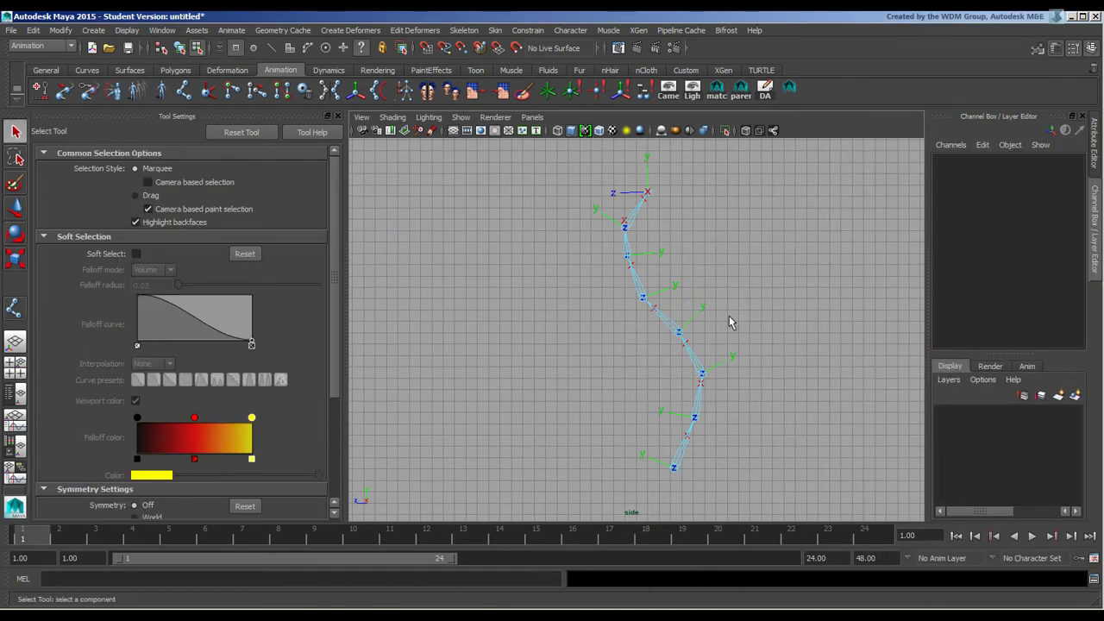
pyautogui.click(724, 362)
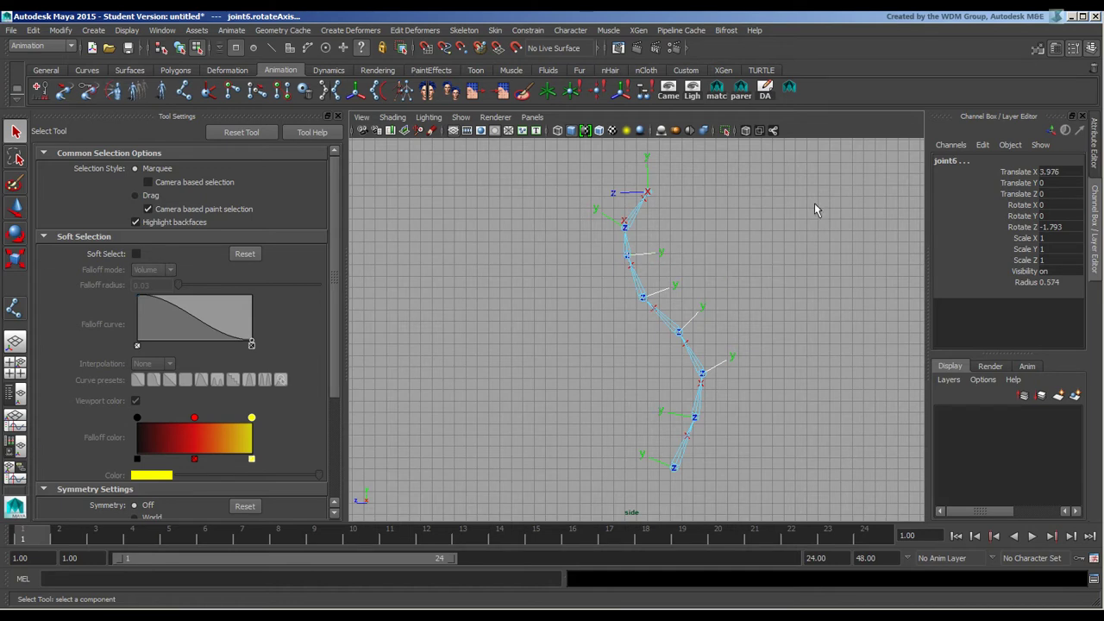
pyautogui.click(789, 86)
pyautogui.click(760, 423)
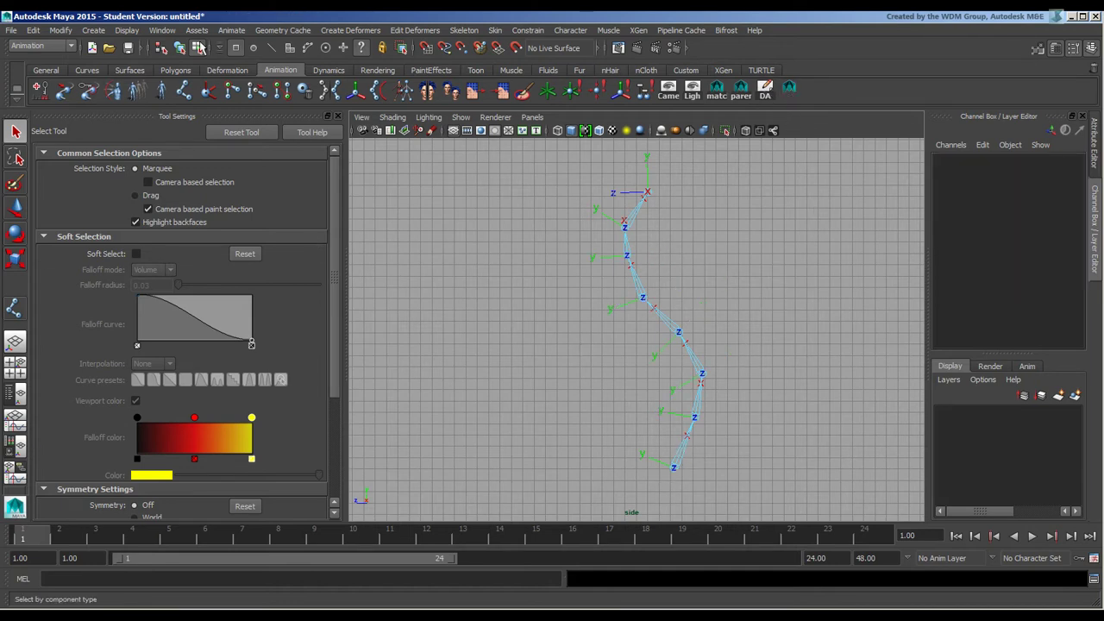
# Reselect the first seven joints as objects and rotate them together in Z to about -2.2°.
pyautogui.click(179, 47)
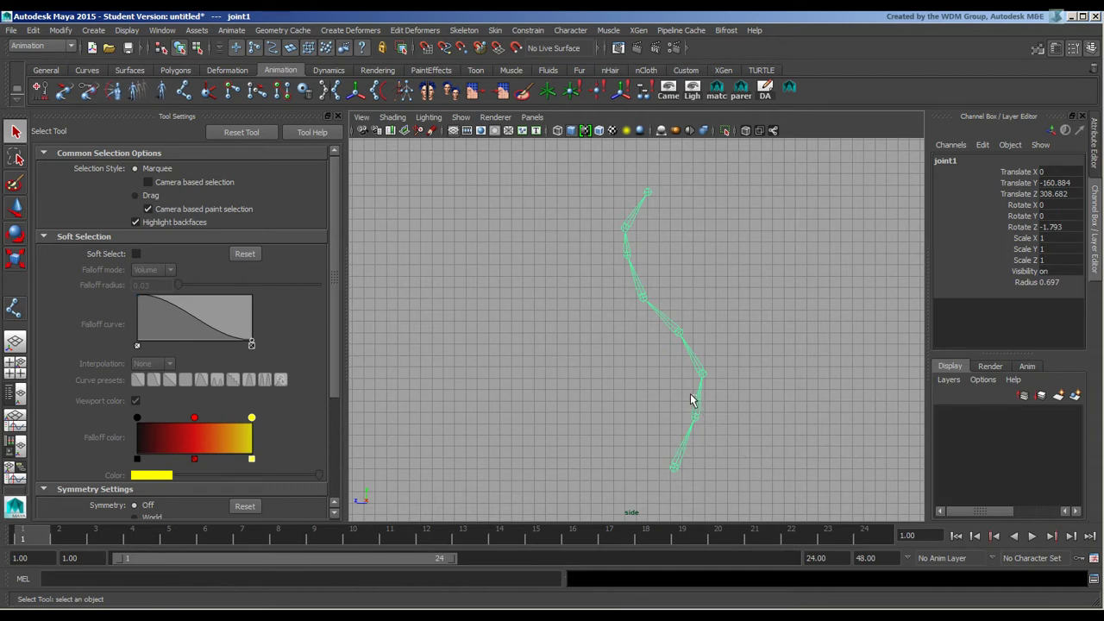
pyautogui.press('Down')
pyautogui.press('Down')
pyautogui.press('Down')
pyautogui.press('Down')
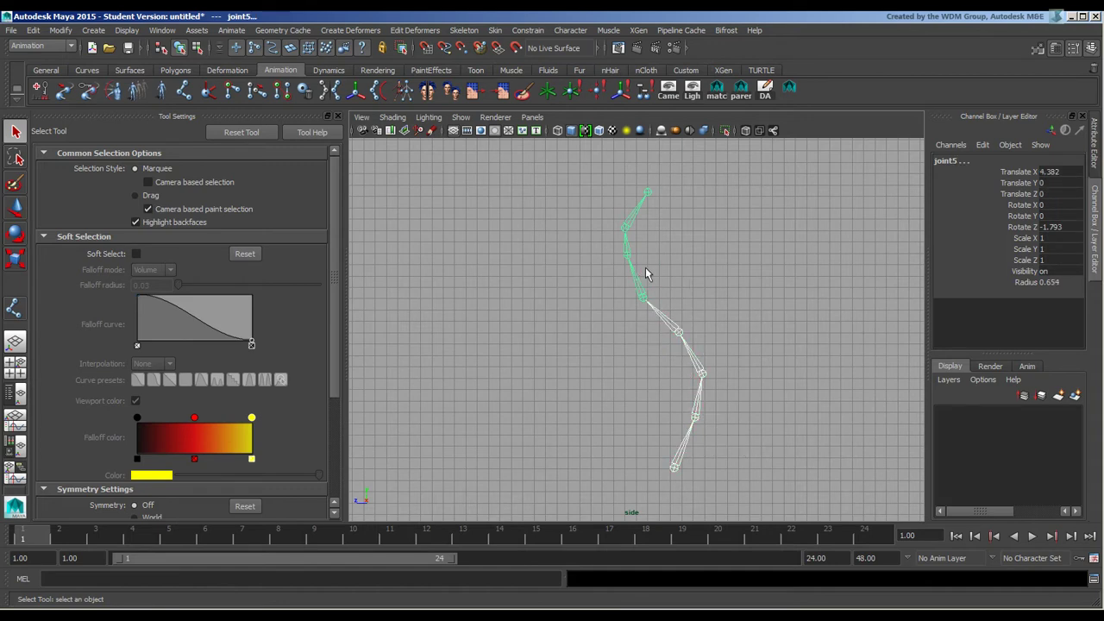
pyautogui.press('Down')
pyautogui.press('Down')
pyautogui.press('e')
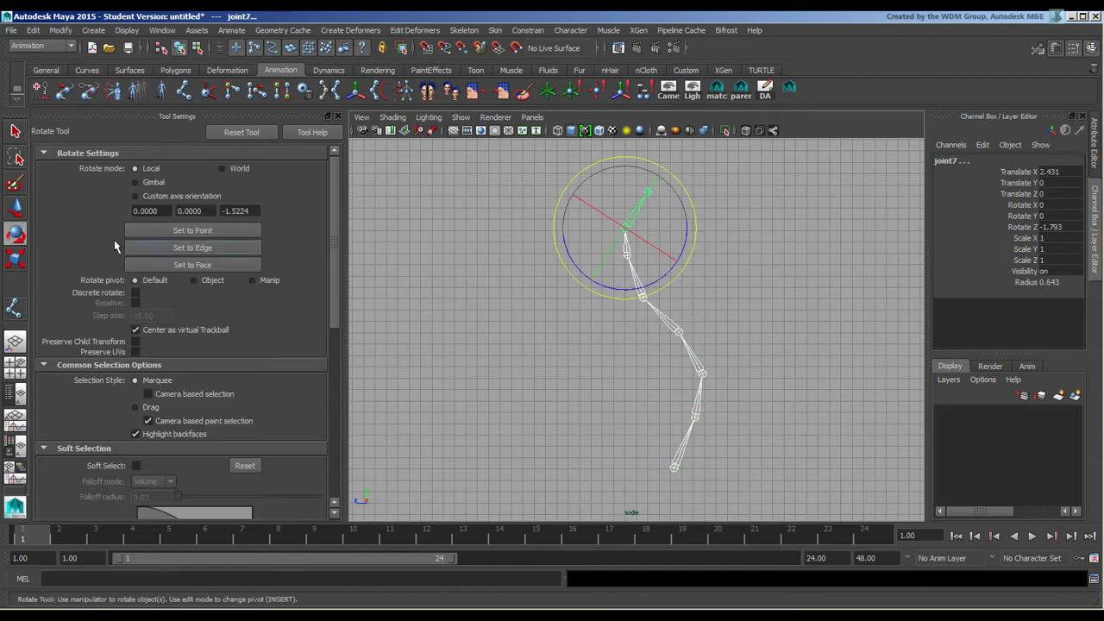
pyautogui.moveTo(687, 236)
pyautogui.mouseDown()
pyautogui.moveTo(682, 249)
pyautogui.moveTo(641, 259)
pyautogui.moveTo(678, 239)
pyautogui.moveTo(670, 227)
pyautogui.moveTo(643, 251)
pyautogui.moveTo(665, 241)
pyautogui.moveTo(670, 217)
pyautogui.moveTo(653, 253)
pyautogui.moveTo(676, 226)
pyautogui.moveTo(675, 246)
pyautogui.mouseUp()
# Delete the whole joint chain from its root joint.
pyautogui.click(690, 448)
pyautogui.click(674, 464)
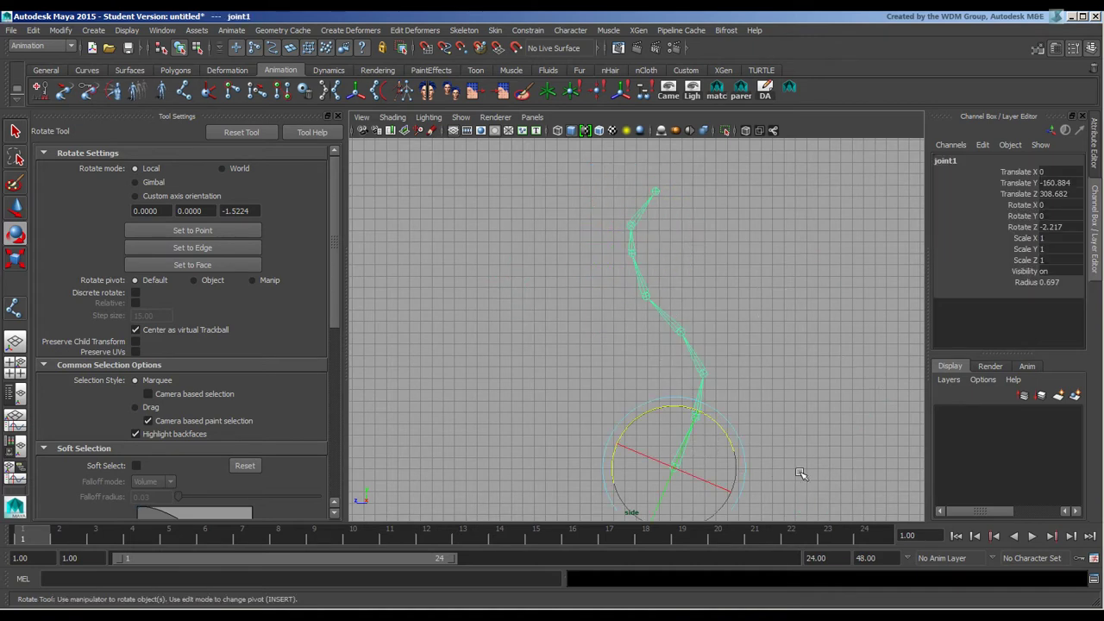
pyautogui.press('Delete')
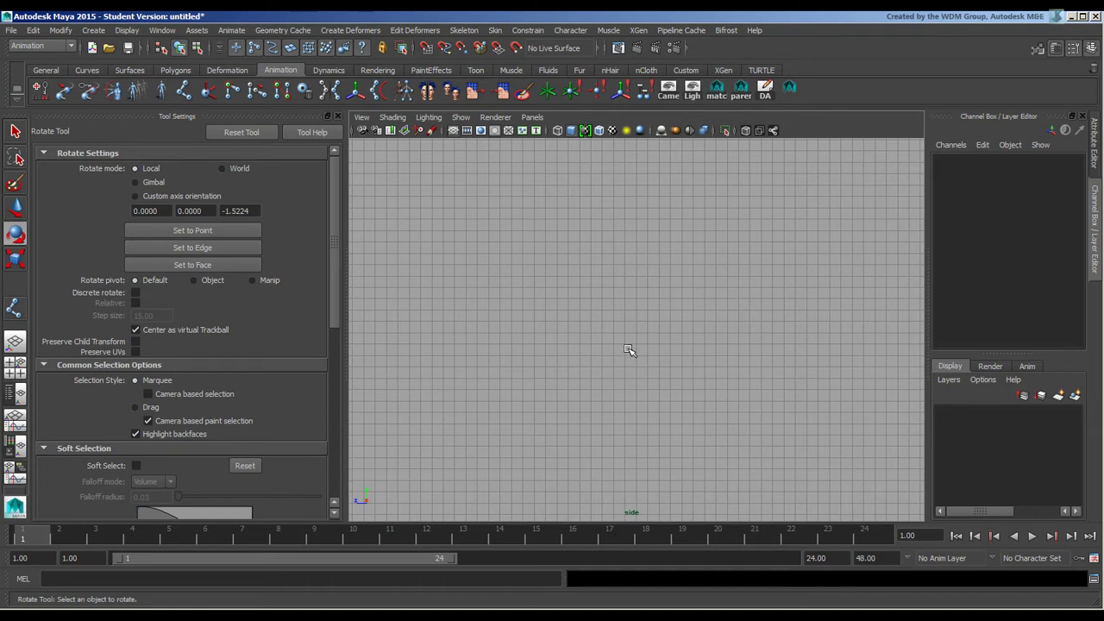
# Draw an eight-joint S-shaped chain with Secondary Axis World Orientation set to Z, and display its local rotation axes.
pyautogui.click(14, 309)
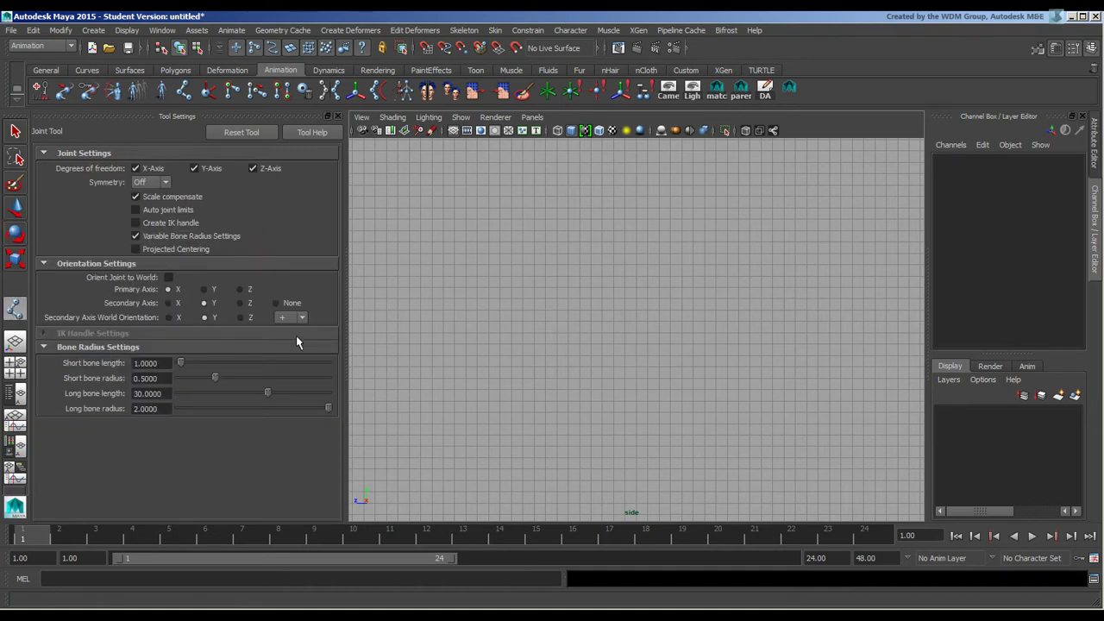
pyautogui.click(249, 318)
pyautogui.click(654, 450)
pyautogui.click(684, 389)
pyautogui.click(688, 347)
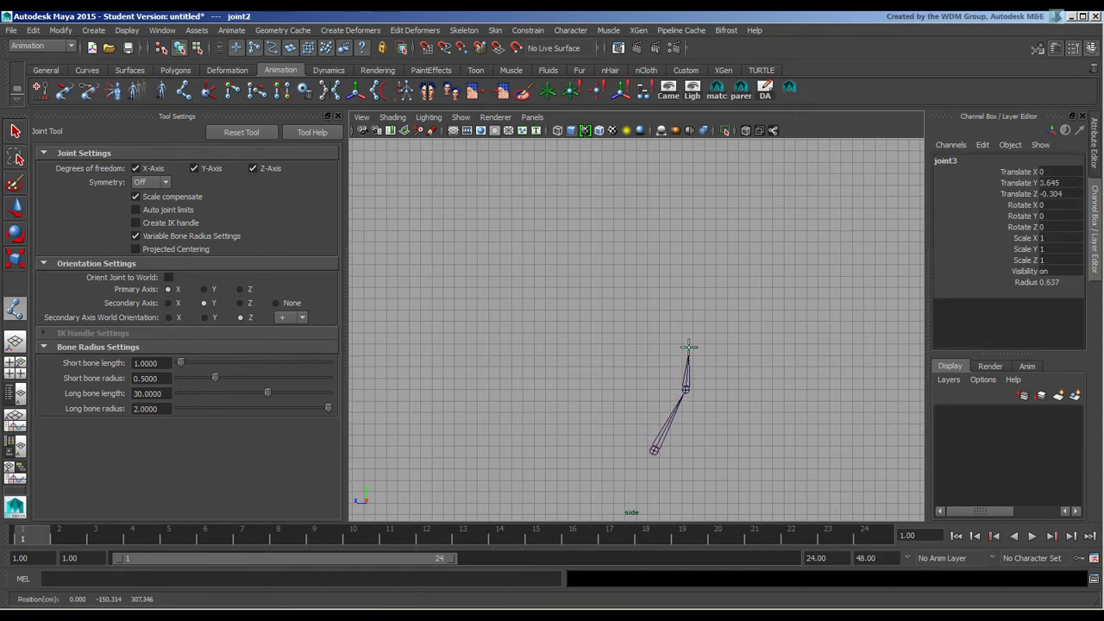
pyautogui.click(666, 298)
pyautogui.click(630, 247)
pyautogui.click(609, 193)
pyautogui.click(631, 160)
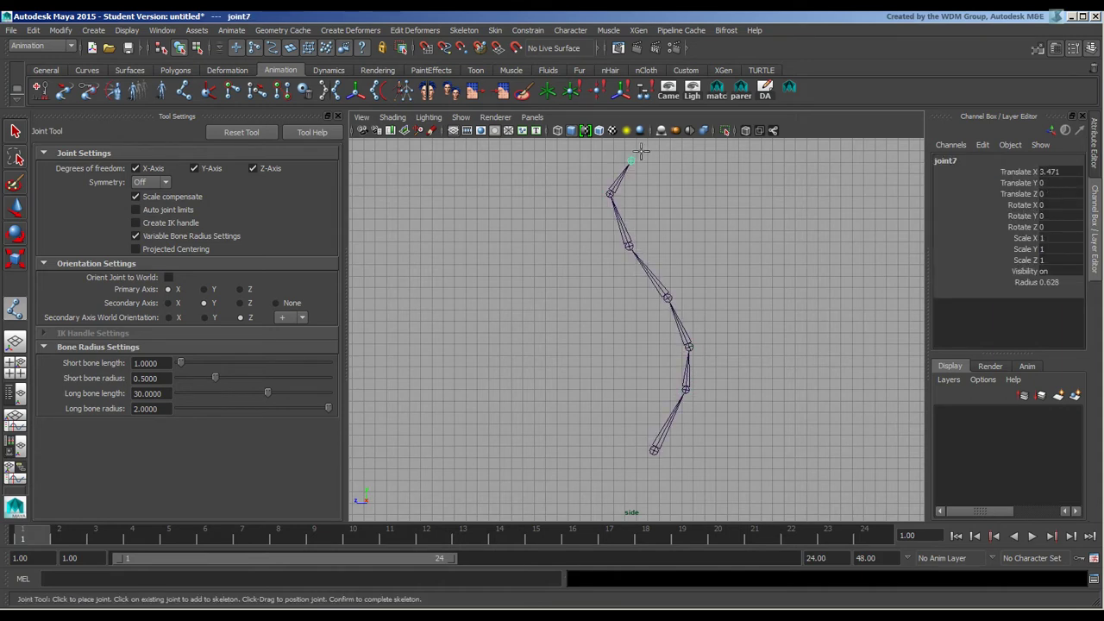
pyautogui.click(654, 142)
pyautogui.click(16, 207)
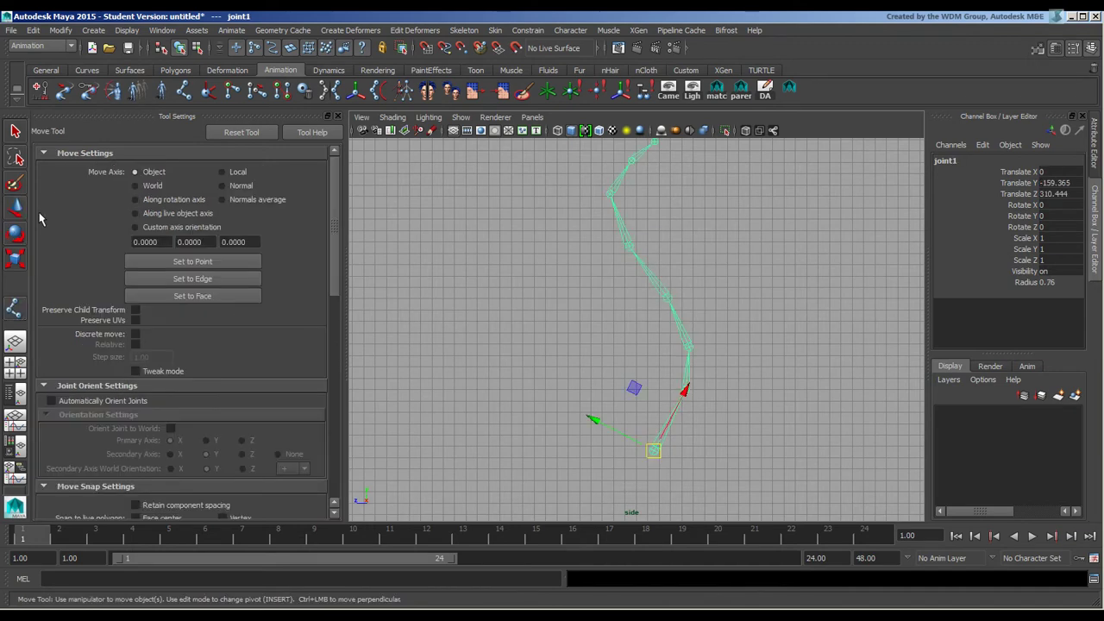
pyautogui.click(197, 48)
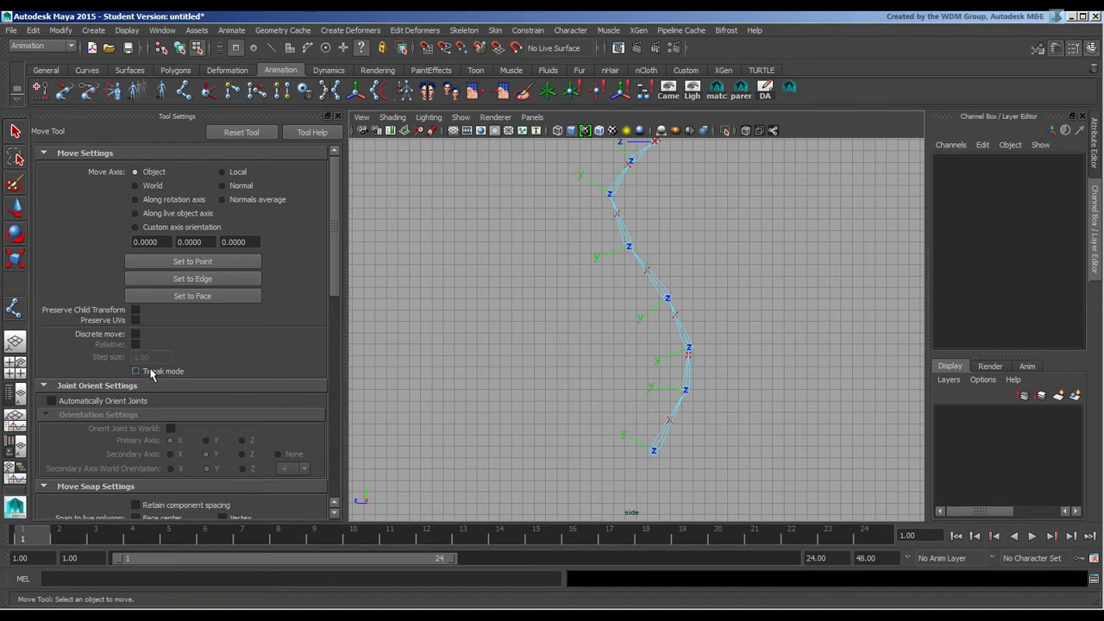
# Return to object selection and delete the eight-joint chain from its root joint.
pyautogui.click(163, 49)
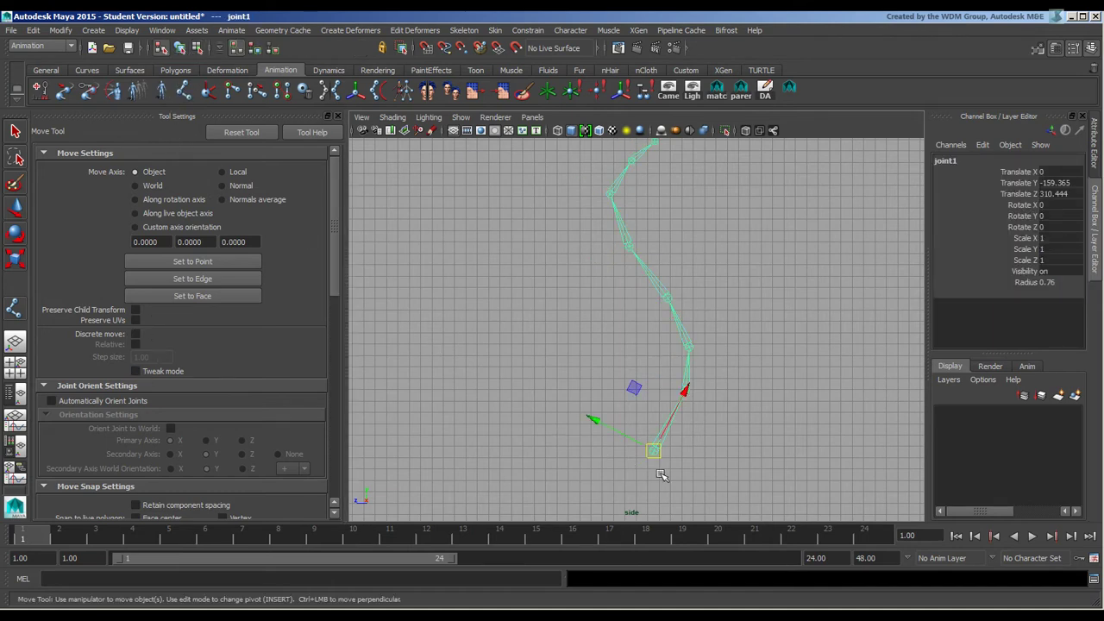
pyautogui.click(684, 478)
pyautogui.click(652, 448)
pyautogui.press('Delete')
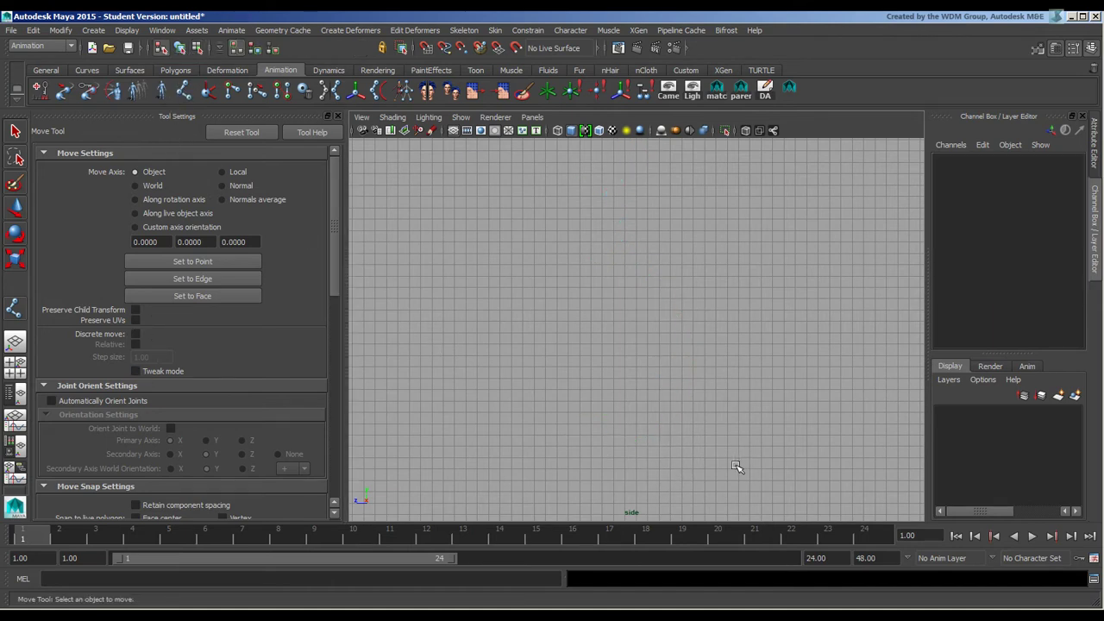
# Draw a nine-joint S-shaped chain running sideways in the side view with Secondary Axis World Orientation Z, and display its local rotation axes.
pyautogui.click(14, 308)
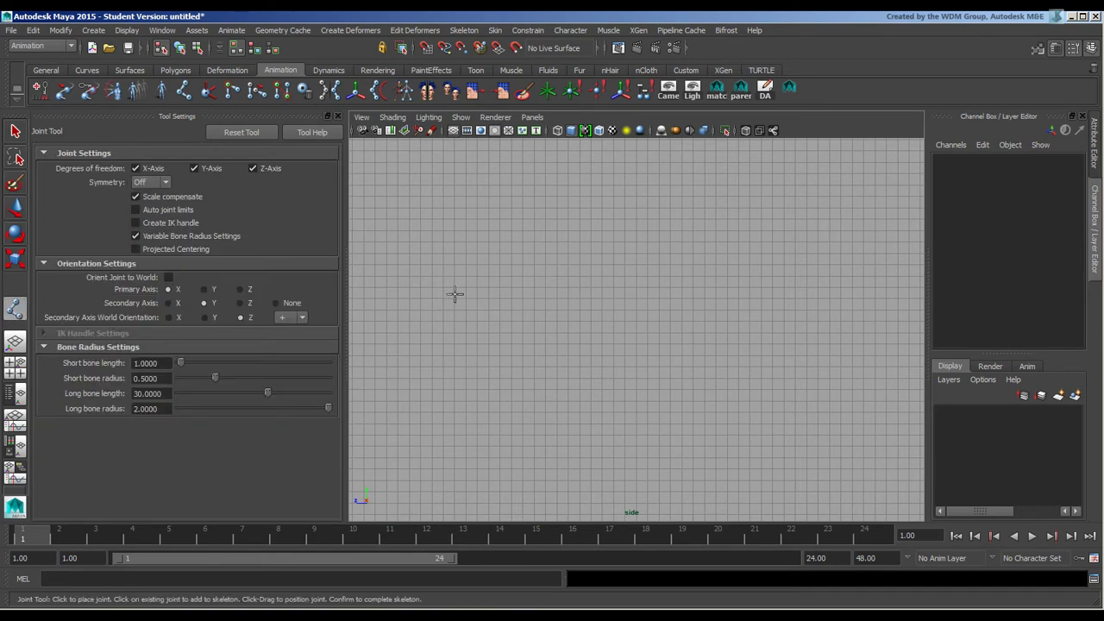
pyautogui.click(409, 268)
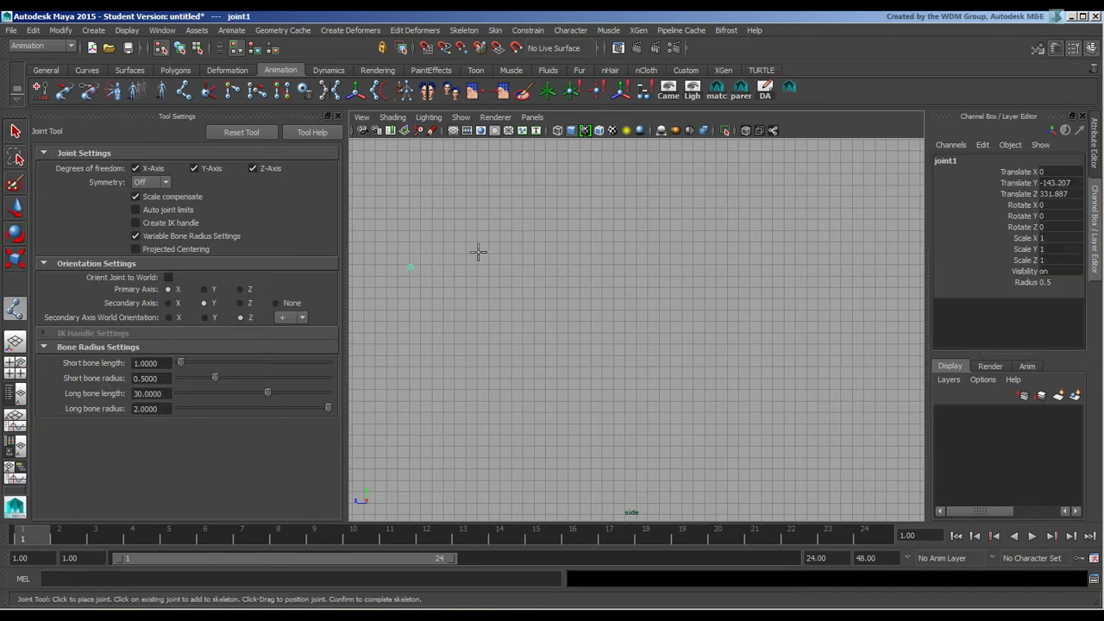
pyautogui.click(478, 252)
pyautogui.click(540, 252)
pyautogui.click(597, 276)
pyautogui.click(643, 300)
pyautogui.click(697, 315)
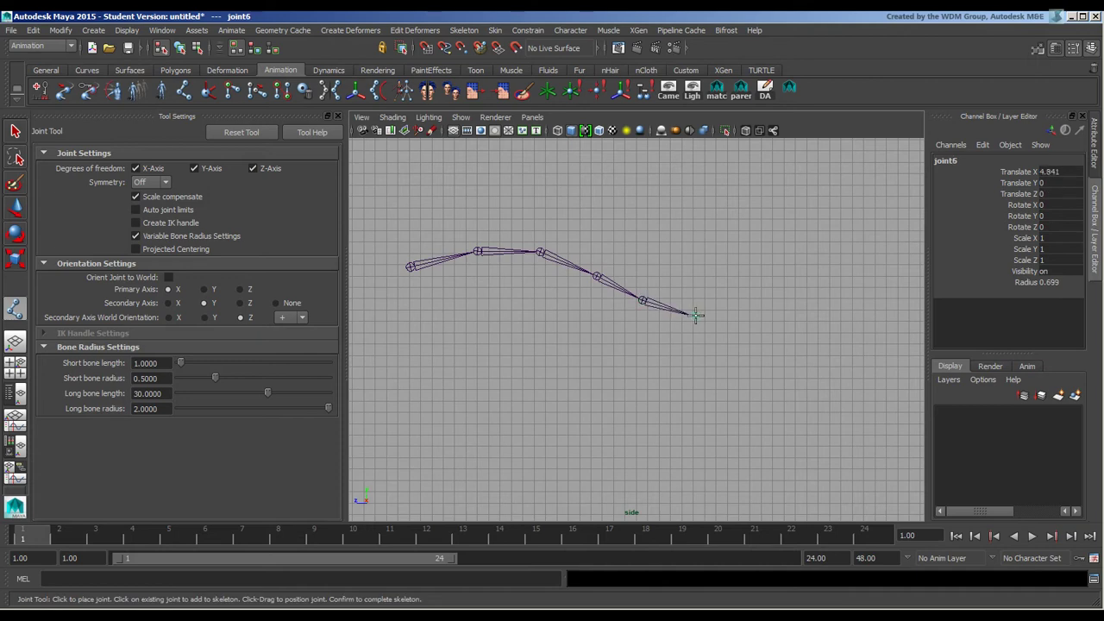
pyautogui.click(755, 311)
pyautogui.click(811, 288)
pyautogui.click(856, 246)
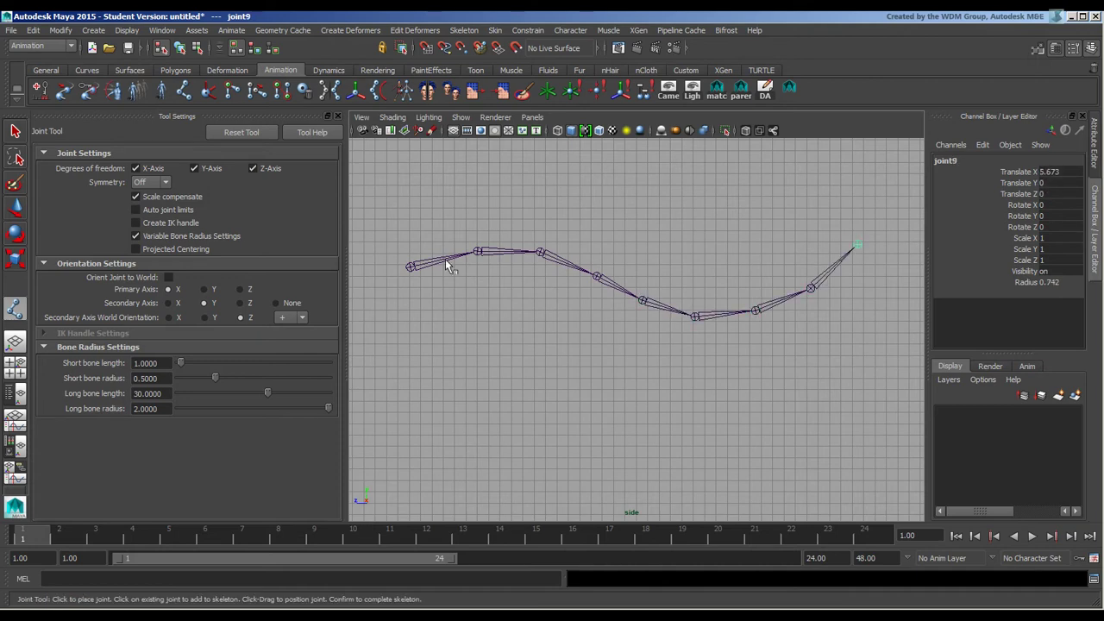
pyautogui.click(22, 214)
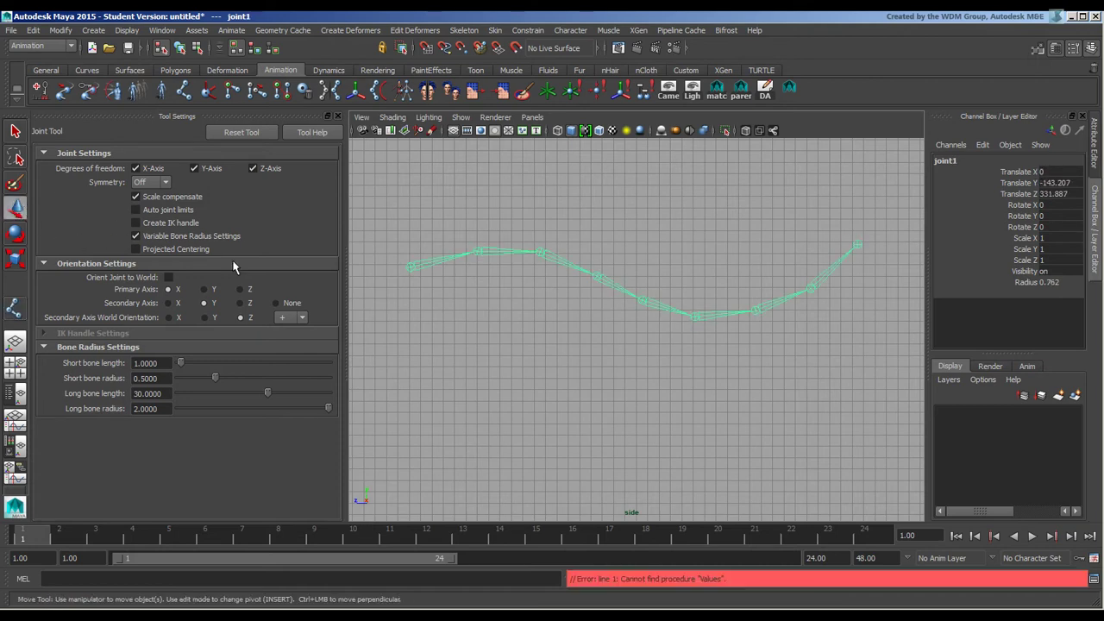
pyautogui.click(198, 48)
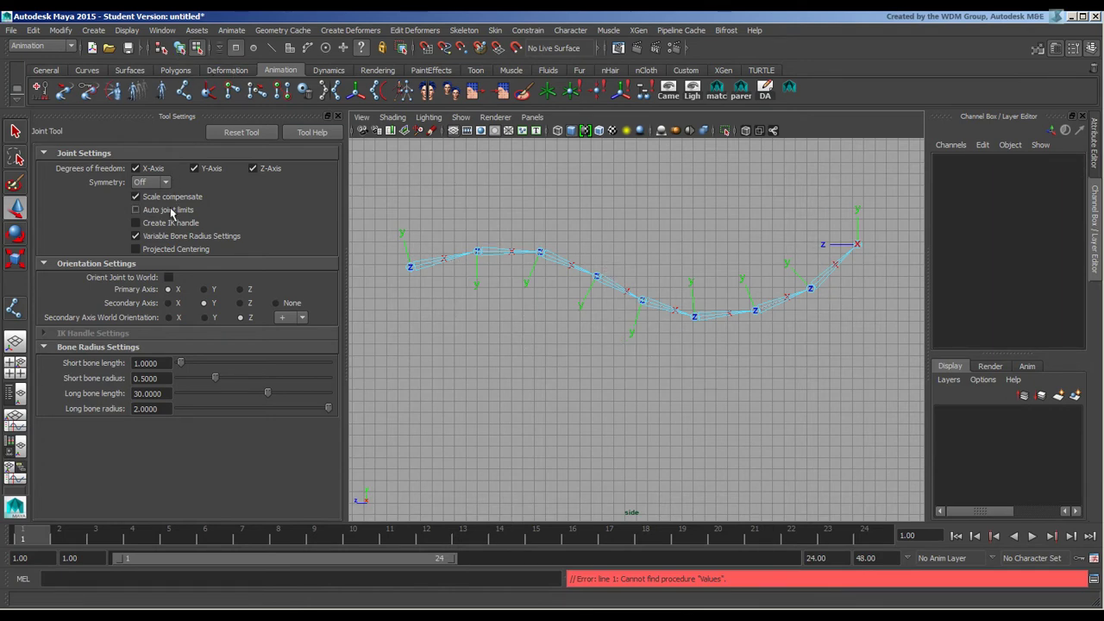
# Return to object selection and set the Joint Tool's Secondary Axis World Orientation to Y.
pyautogui.click(205, 318)
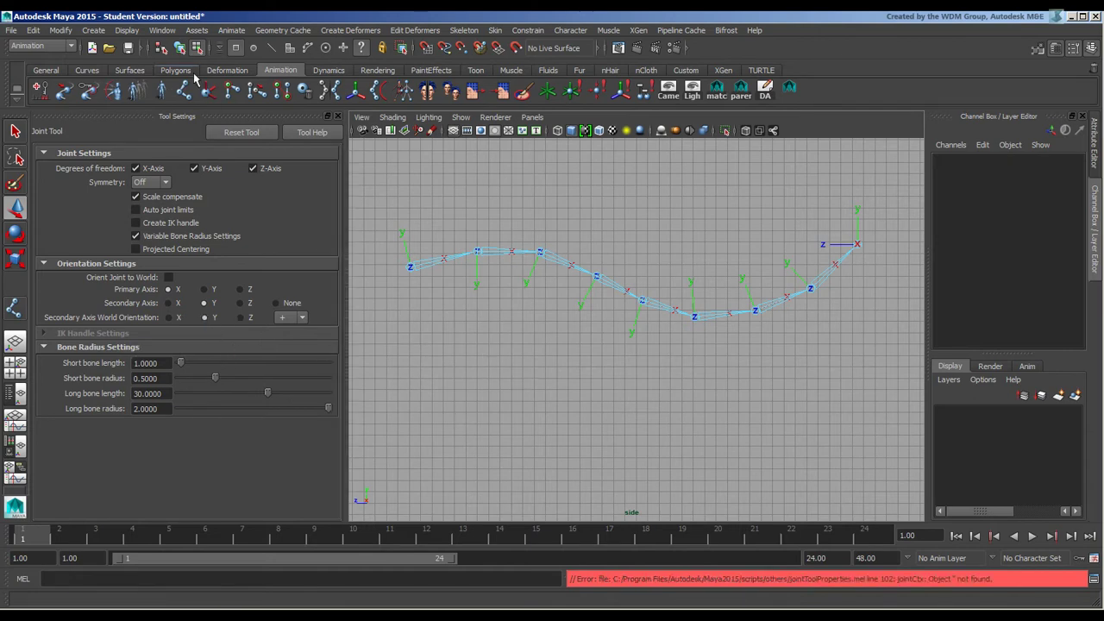
pyautogui.press('Return')
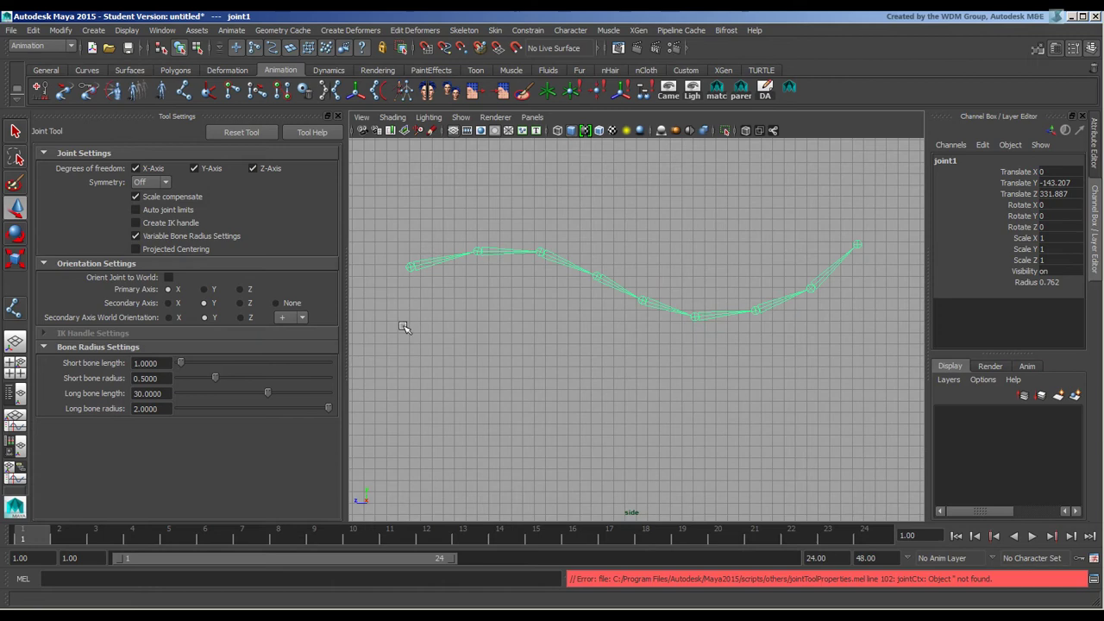
pyautogui.click(16, 308)
pyautogui.click(204, 318)
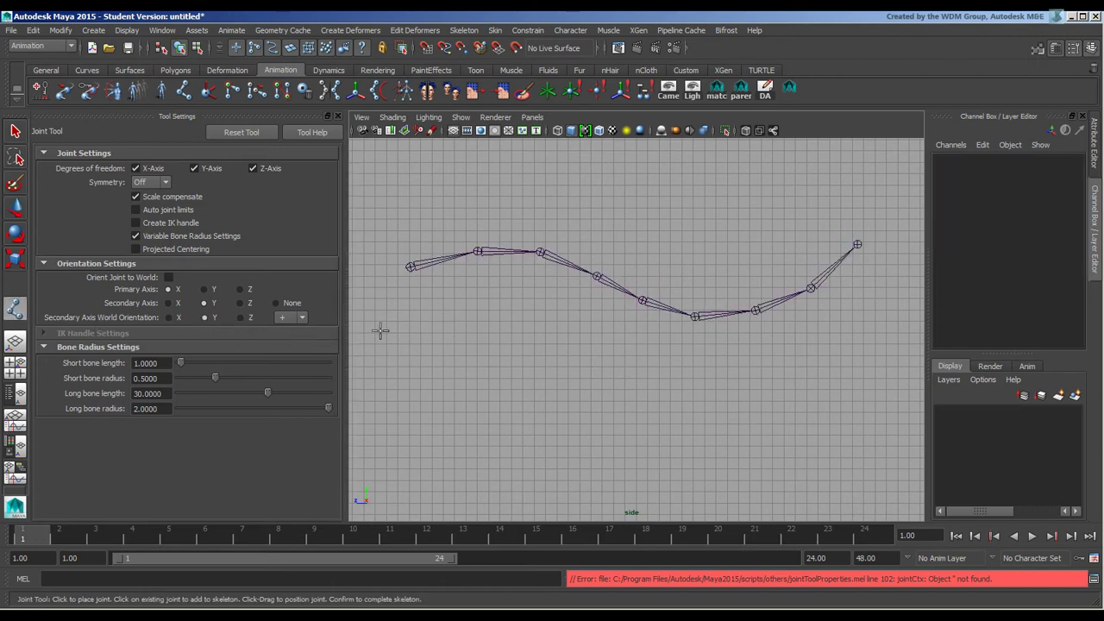
# Draw a ten-joint S-shaped chain below the first one using the Y world orientation, and display its local rotation axes.
pyautogui.click(424, 338)
pyautogui.click(487, 317)
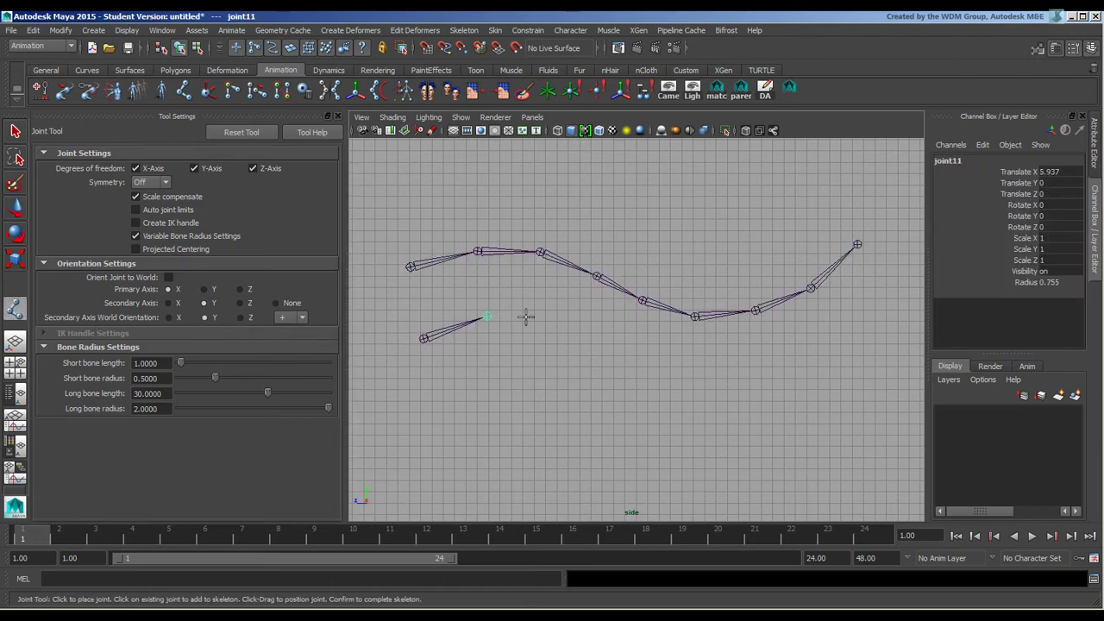
pyautogui.click(535, 320)
pyautogui.click(586, 338)
pyautogui.click(633, 361)
pyautogui.click(707, 372)
pyautogui.click(769, 372)
pyautogui.click(829, 348)
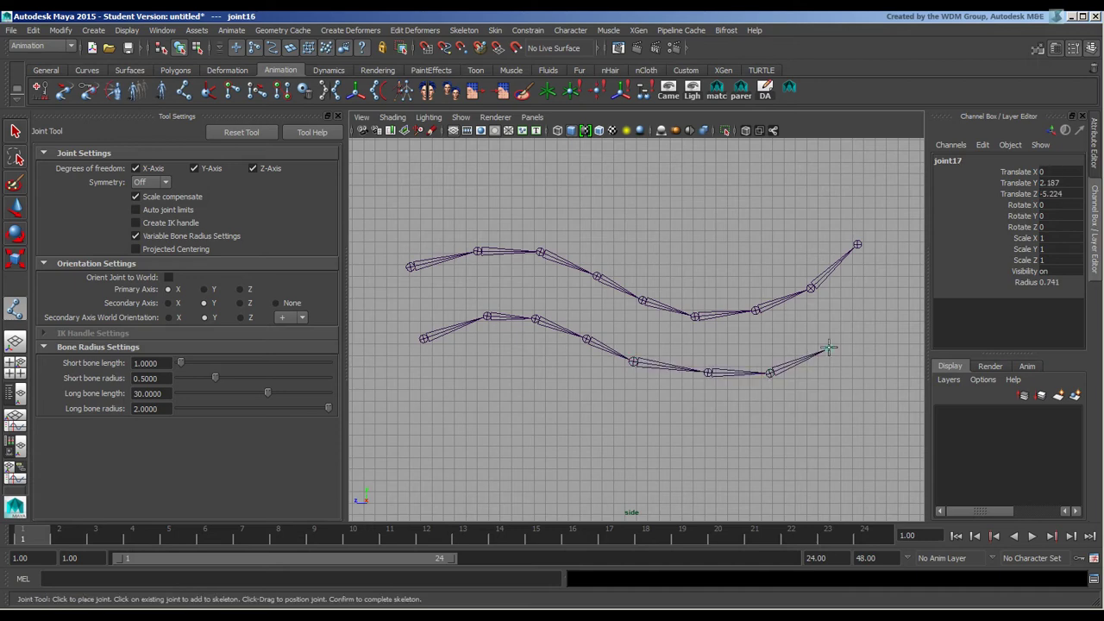
pyautogui.click(860, 325)
pyautogui.click(886, 290)
pyautogui.click(15, 209)
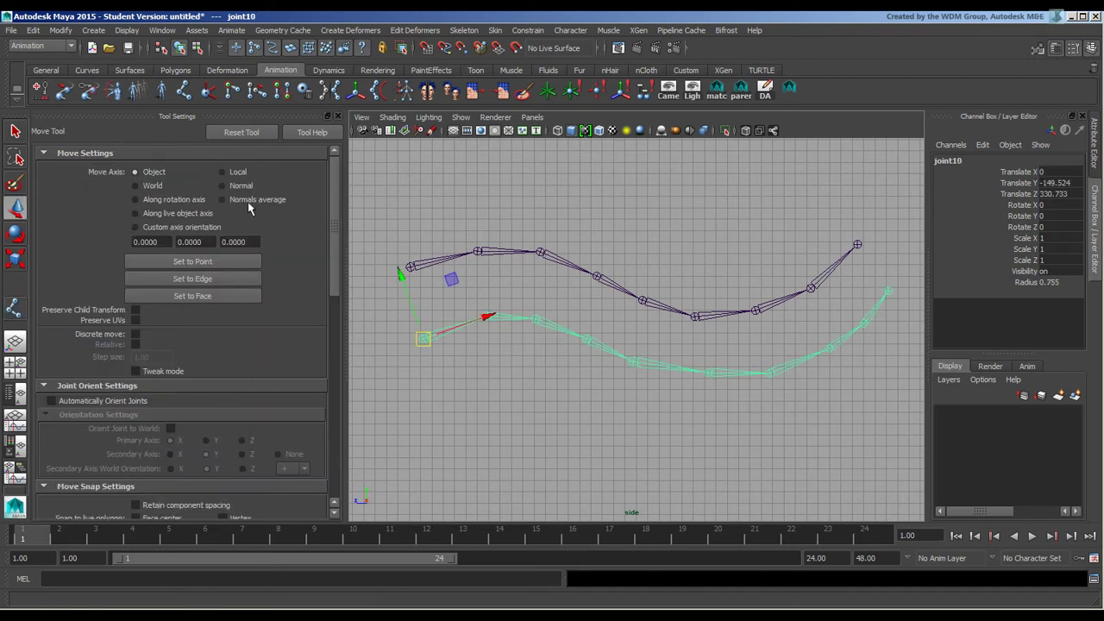
pyautogui.click(271, 48)
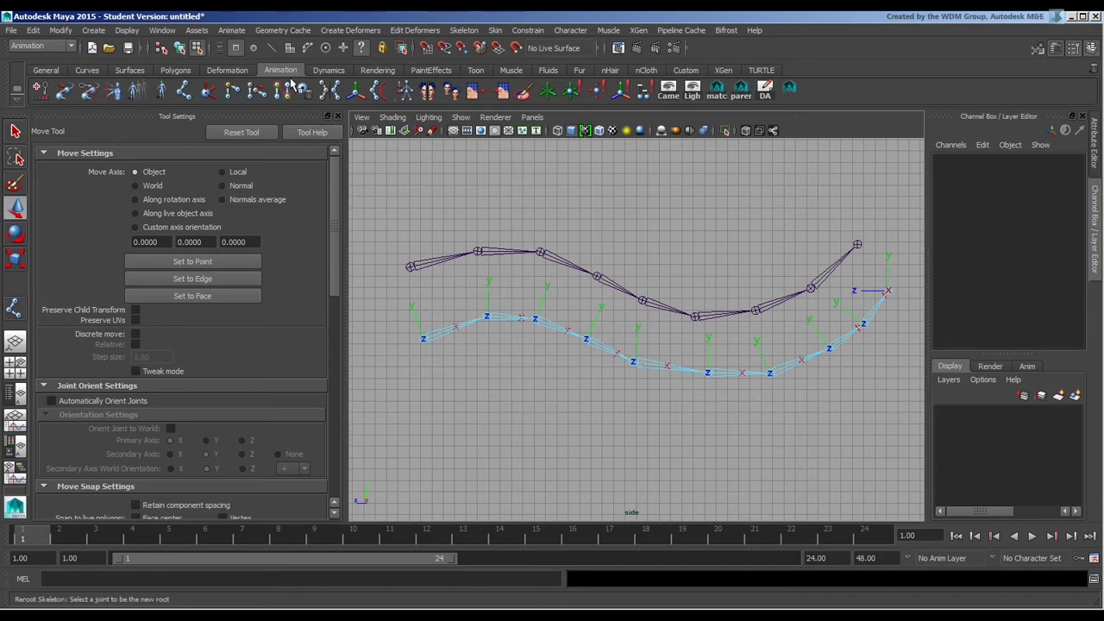
# Return to object selection and remove both sideways joint chains from the scene.
pyautogui.click(423, 338)
pyautogui.click(398, 410)
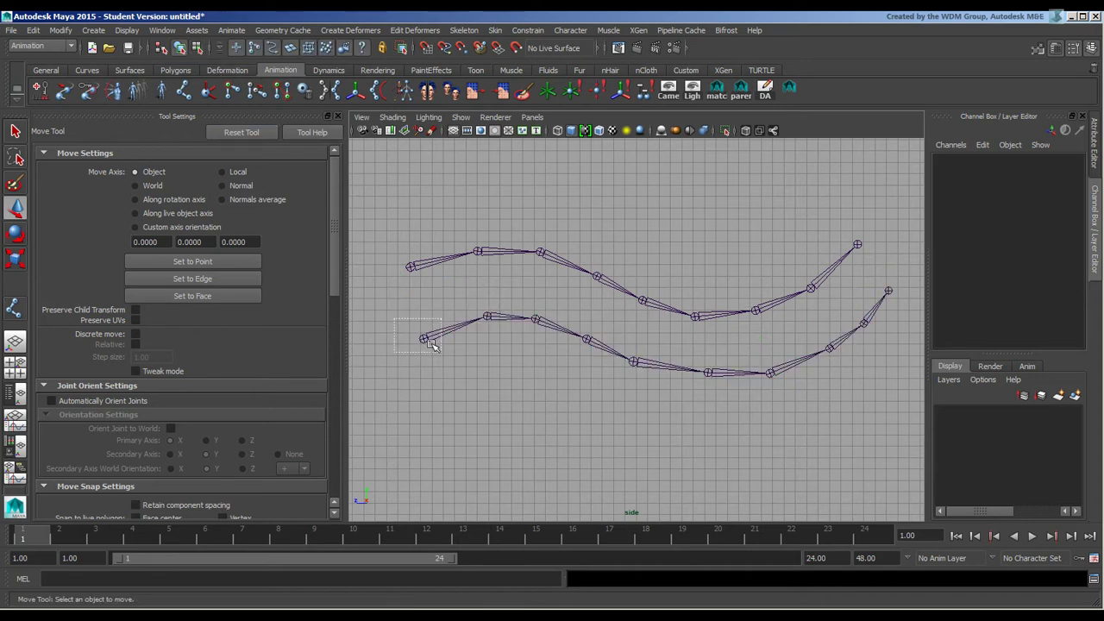
pyautogui.click(423, 338)
pyautogui.hotkey('ctrl', 'z')
pyautogui.hotkey('ctrl', 'z')
pyautogui.hotkey('ctrl', 'z')
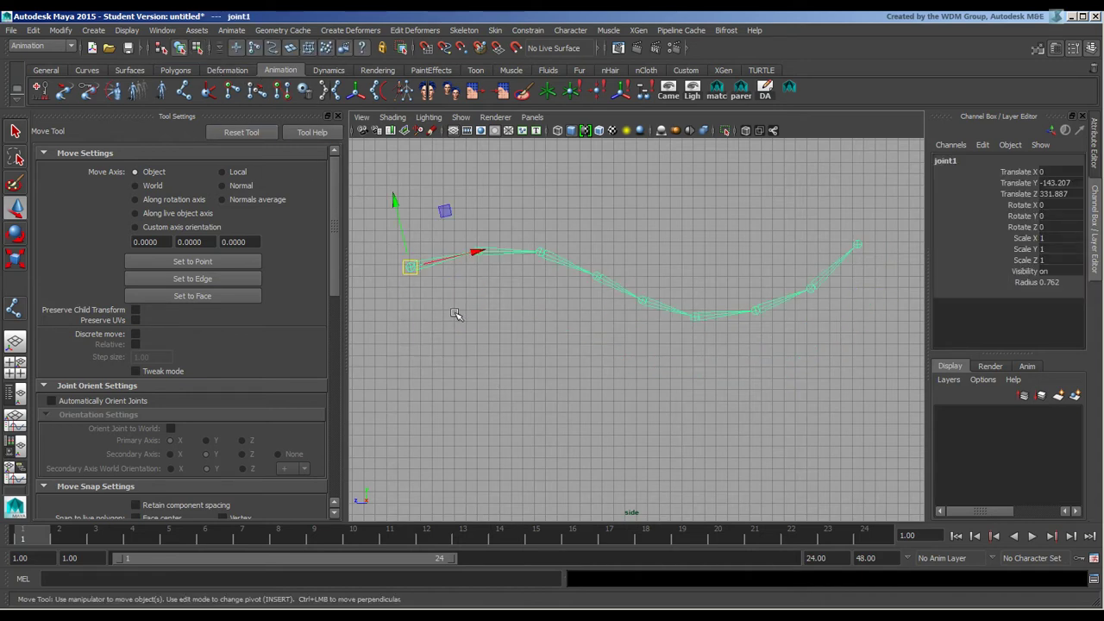
# Draw a three-joint bent leg chain in the side view, with bones about 13.2 and 15.3 cm long.
pyautogui.click(184, 91)
pyautogui.click(739, 202)
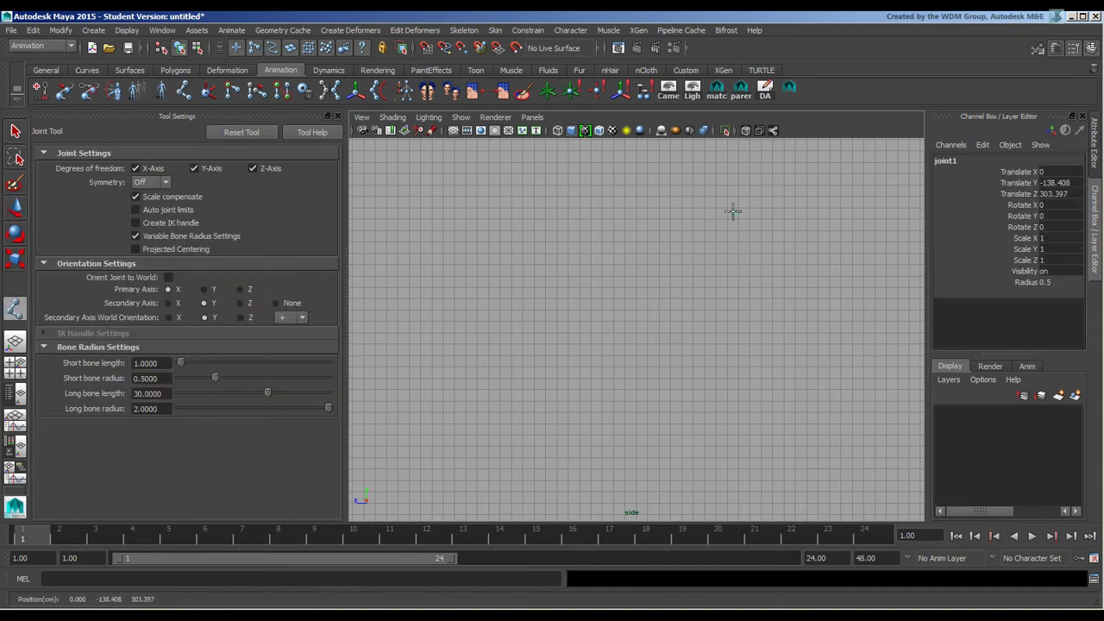
pyautogui.click(668, 303)
pyautogui.moveTo(668, 303); pyautogui.dragTo(654, 325)
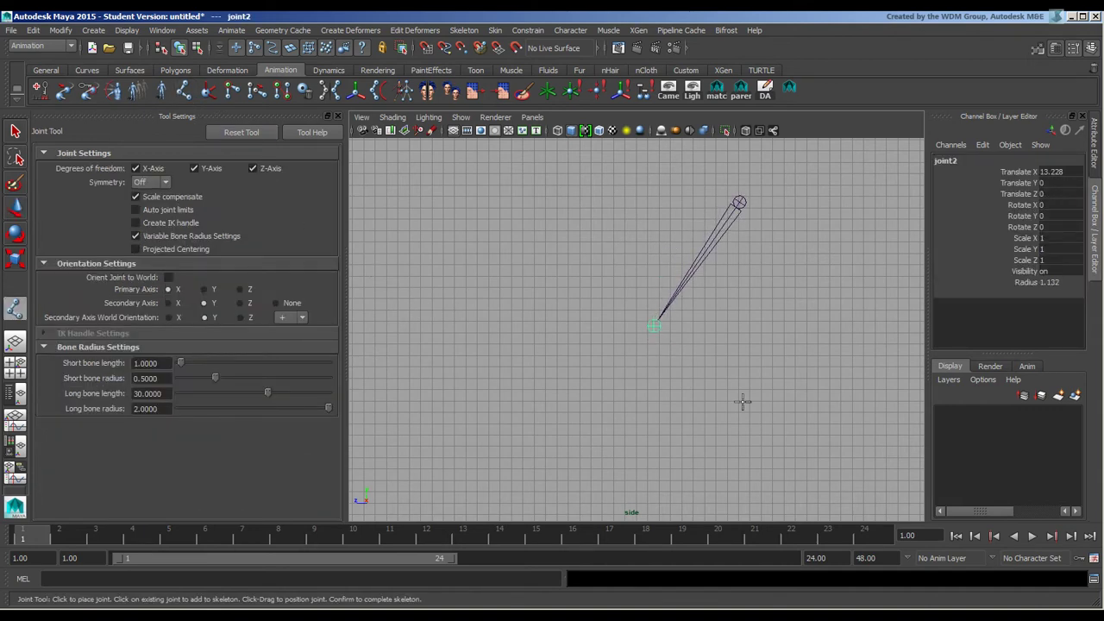
pyautogui.moveTo(739, 435); pyautogui.dragTo(764, 459)
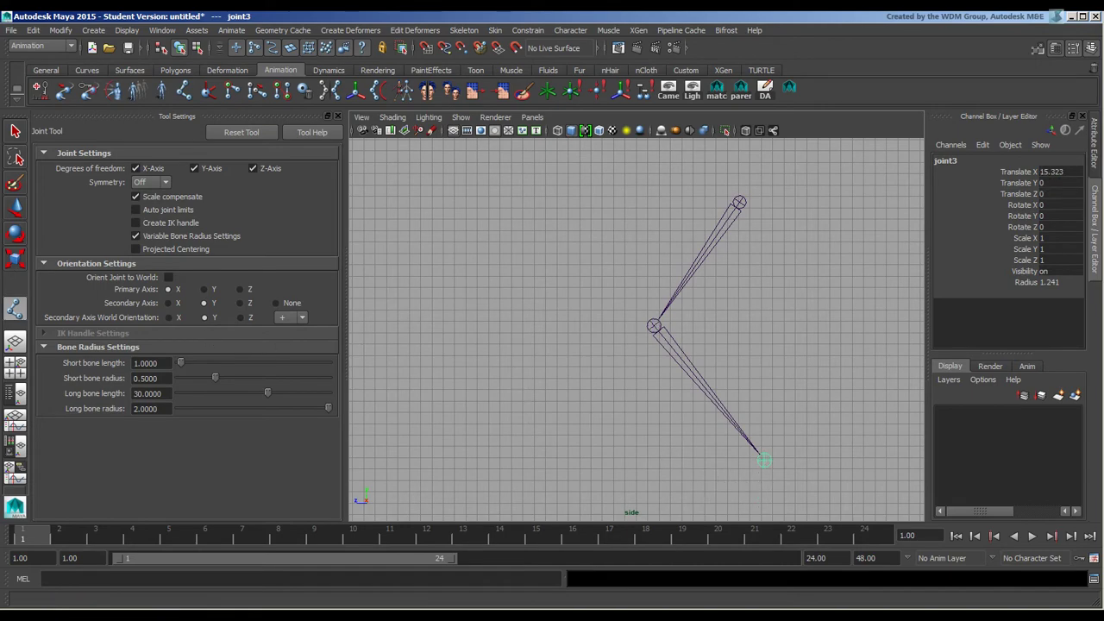
pyautogui.click(15, 208)
# In the perspective view, create a Rotate-Plane Solver IK handle from the leg's top joint to its bottom joint.
pyautogui.press('space')
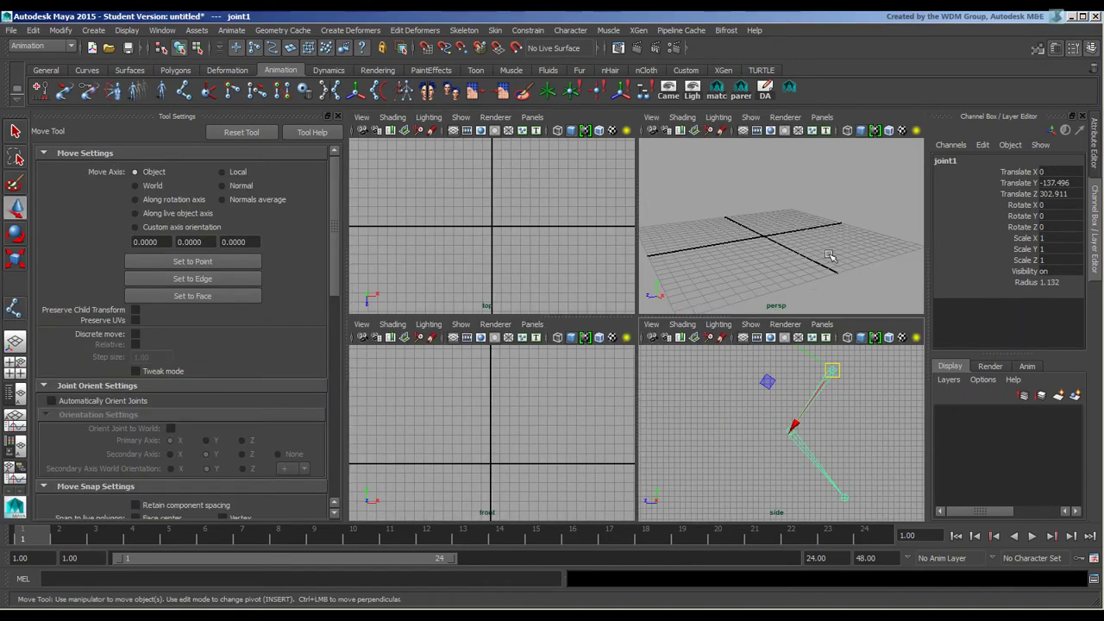
pyautogui.press('space')
pyautogui.keyDown('alt'); pyautogui.moveTo(770, 298); pyautogui.dragTo(623, 374); pyautogui.keyUp('alt')
pyautogui.press('f')
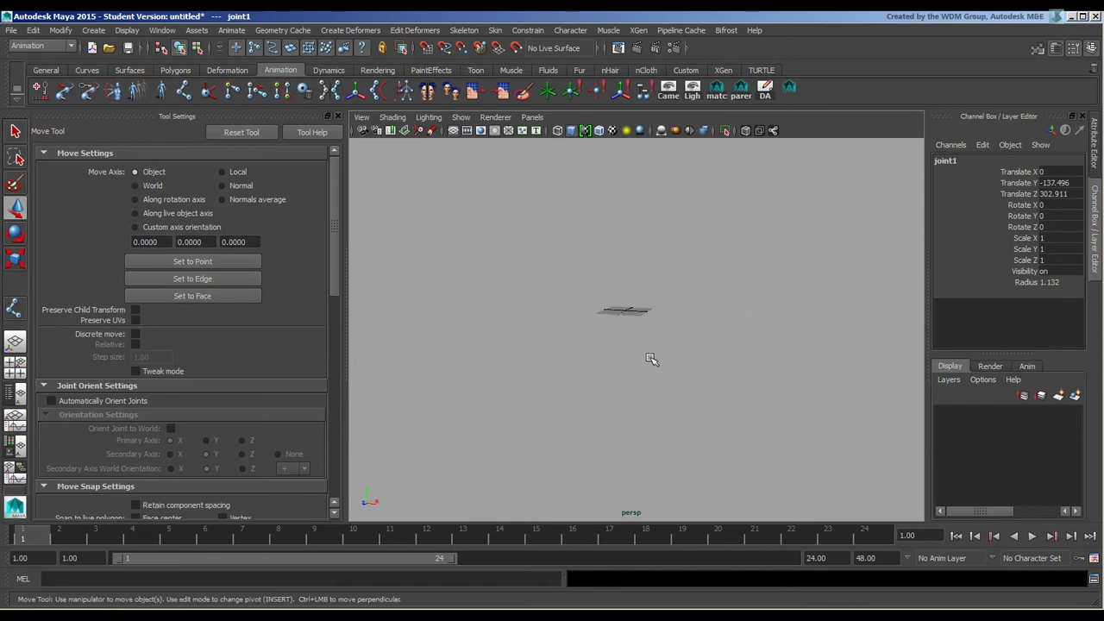
pyautogui.keyDown('alt'); pyautogui.moveTo(699, 360); pyautogui.dragTo(712, 396); pyautogui.keyUp('alt')
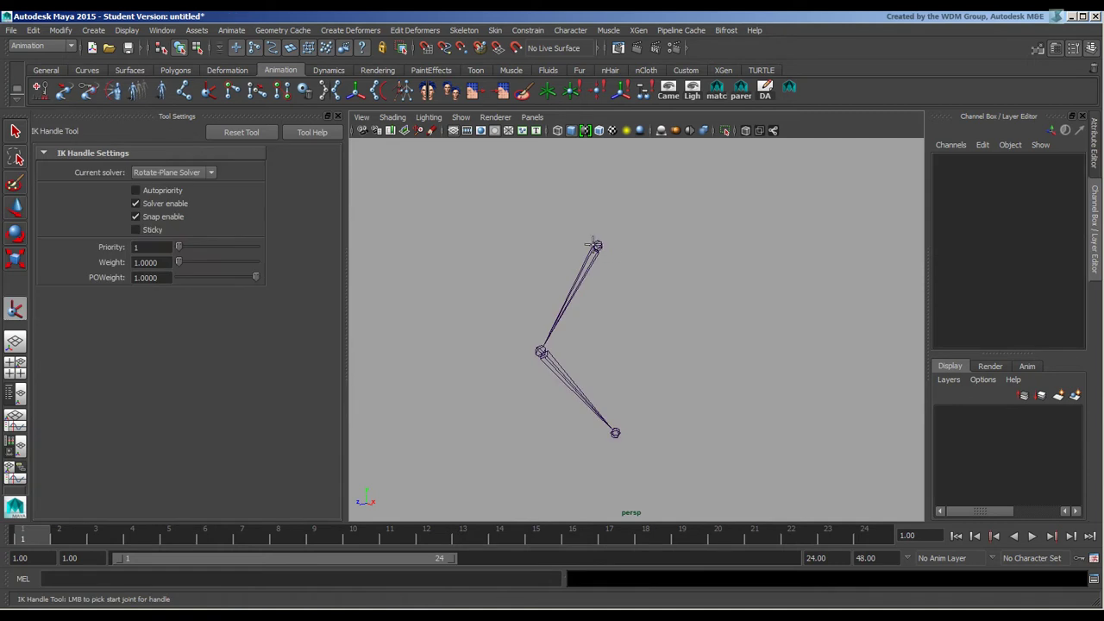
pyautogui.click(593, 245)
pyautogui.click(614, 432)
pyautogui.moveTo(655, 423)
pyautogui.keyDown('alt'); pyautogui.mouseDown()
pyautogui.moveTo(798, 392)
pyautogui.moveTo(781, 405)
pyautogui.moveTo(641, 399)
pyautogui.moveTo(650, 407)
pyautogui.mouseUp(); pyautogui.keyUp('alt')
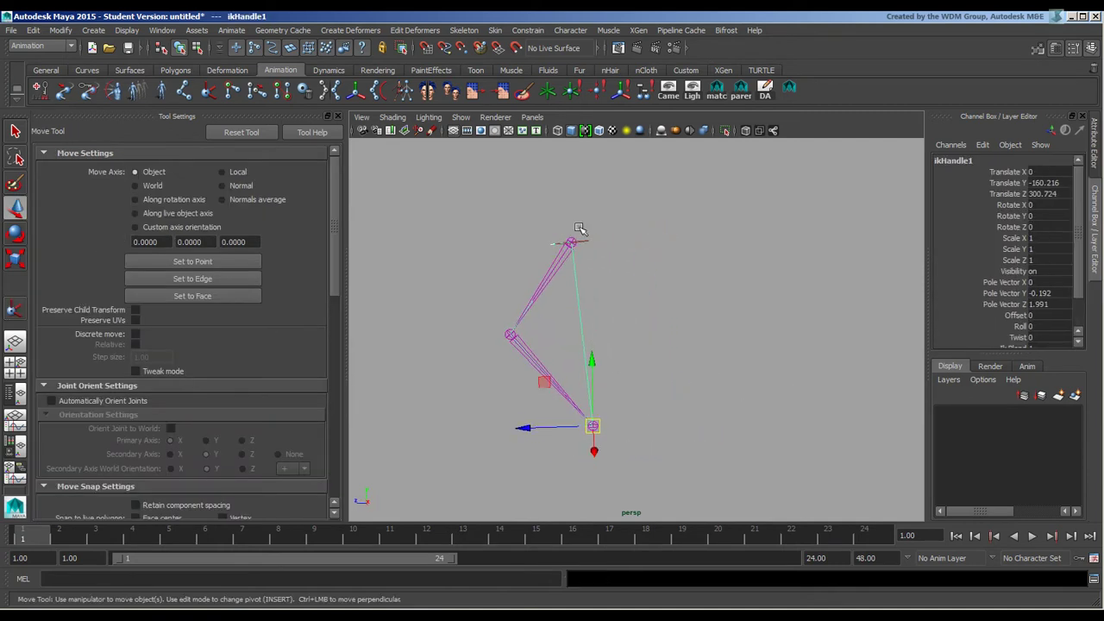
# Try moving the leg's IK handle up and forward, and remove the handle again.
pyautogui.moveTo(595, 428); pyautogui.dragTo(559, 380)
pyautogui.hotkey('ctrl', 'z')
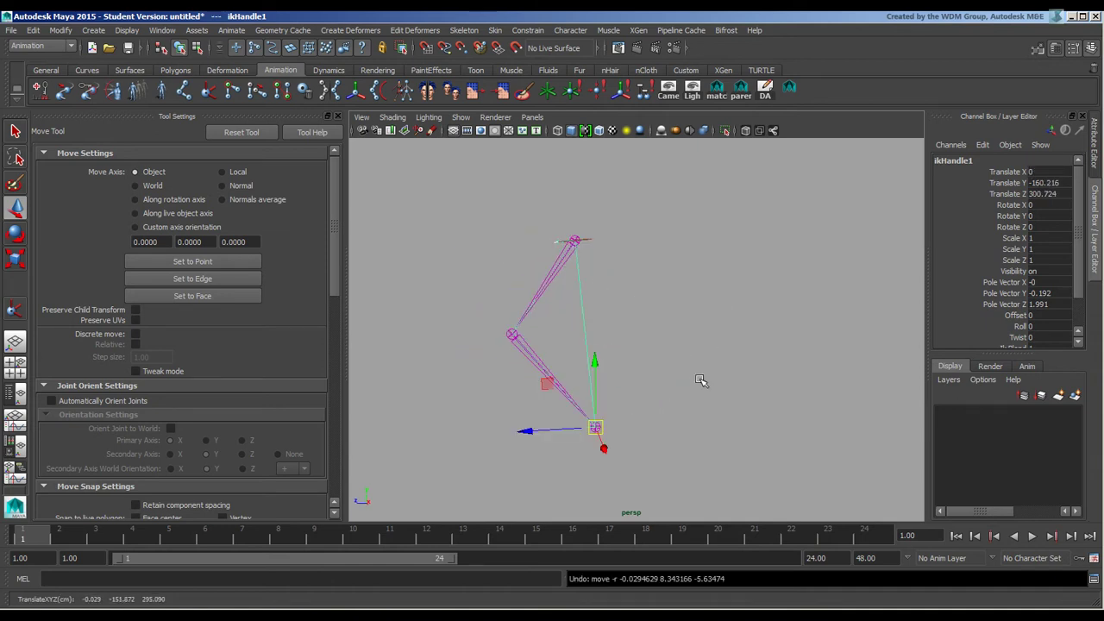
pyautogui.click(634, 396)
pyautogui.click(609, 424)
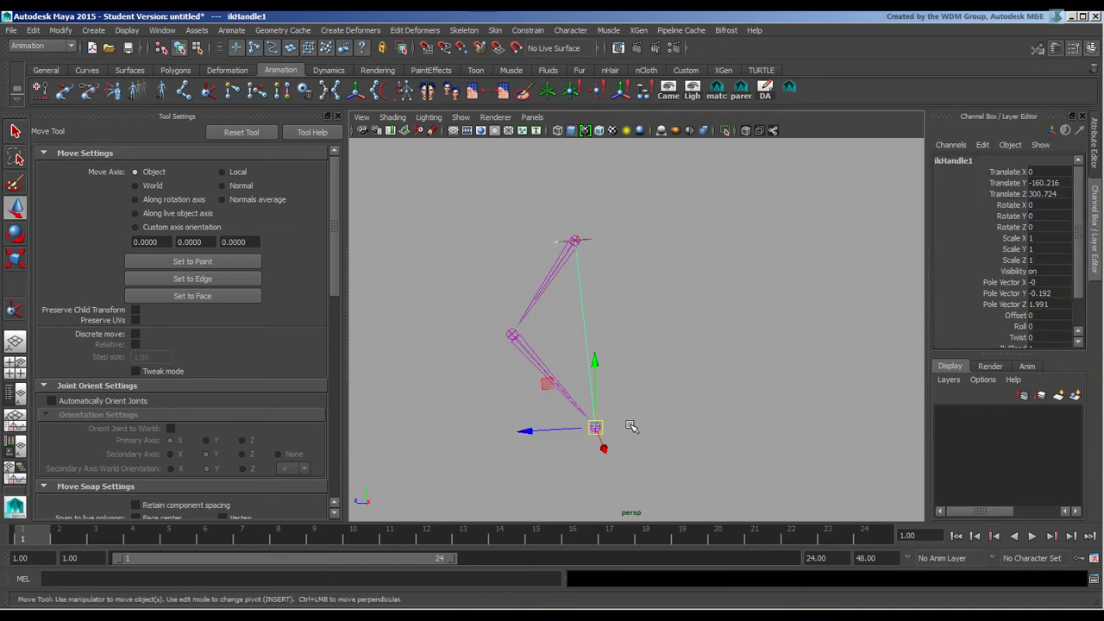
pyautogui.click(647, 423)
# Recreate the leg's IK handle from the top joint to the bottom joint with the Rotate-Plane Solver.
pyautogui.click(15, 308)
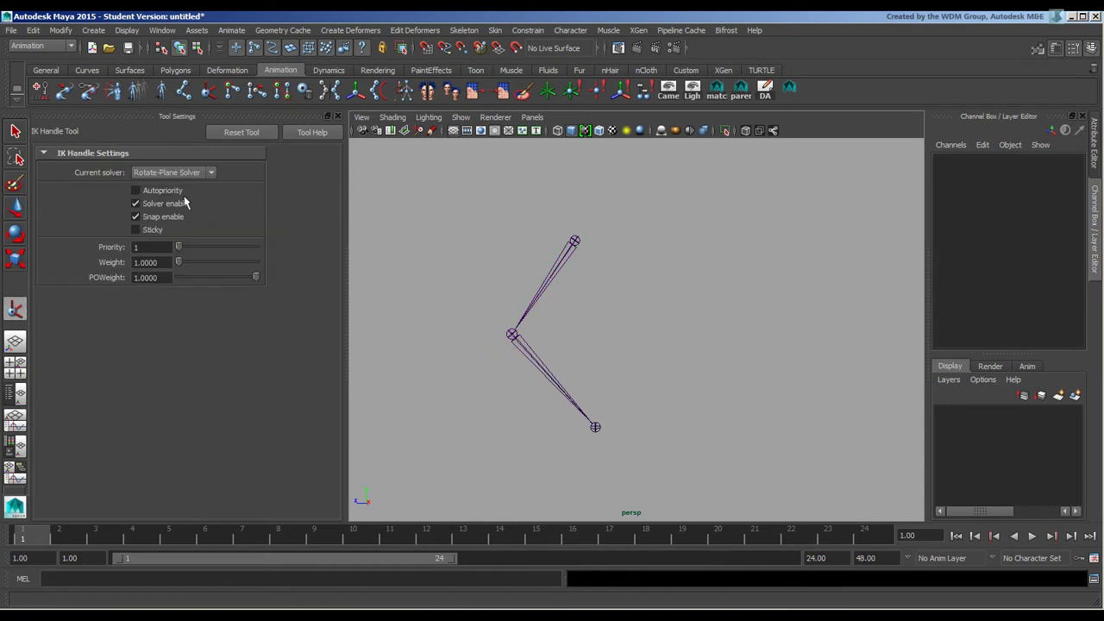
pyautogui.click(572, 239)
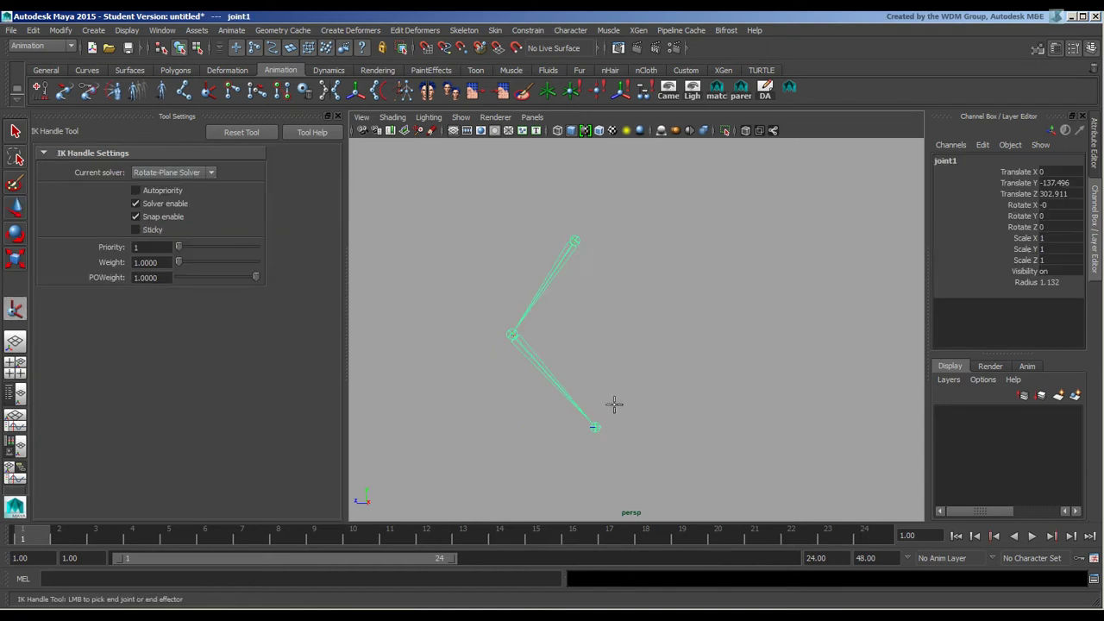
pyautogui.click(595, 426)
# Create a locator, snap it to the leg's top joint, and move it in front of the knee to about Y -149.1, Z 320.
pyautogui.click(93, 30)
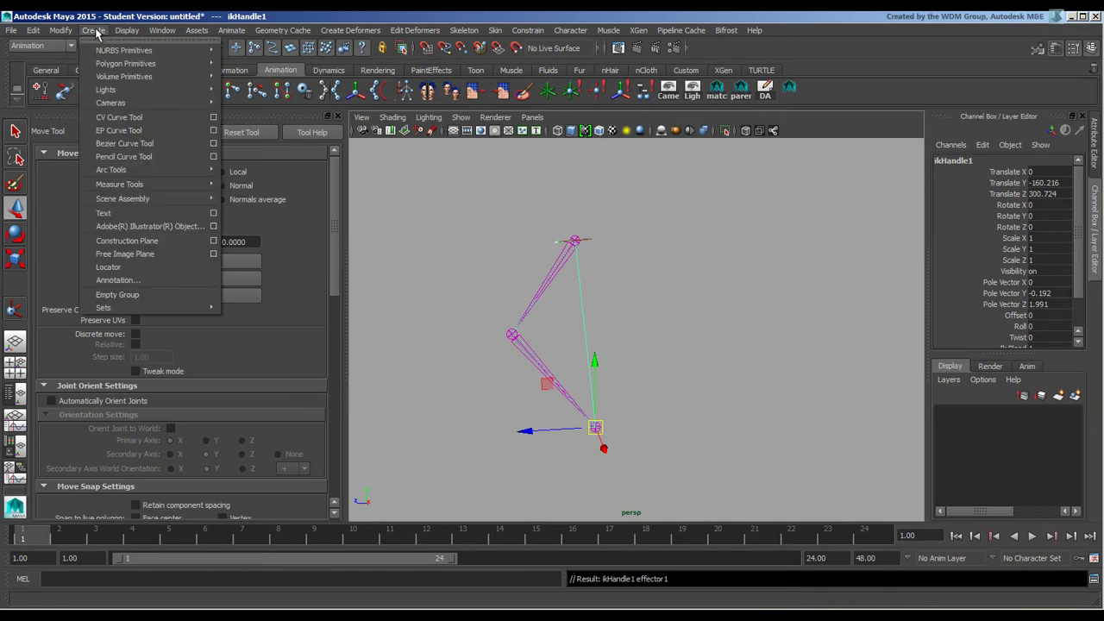
pyautogui.moveTo(159, 93)
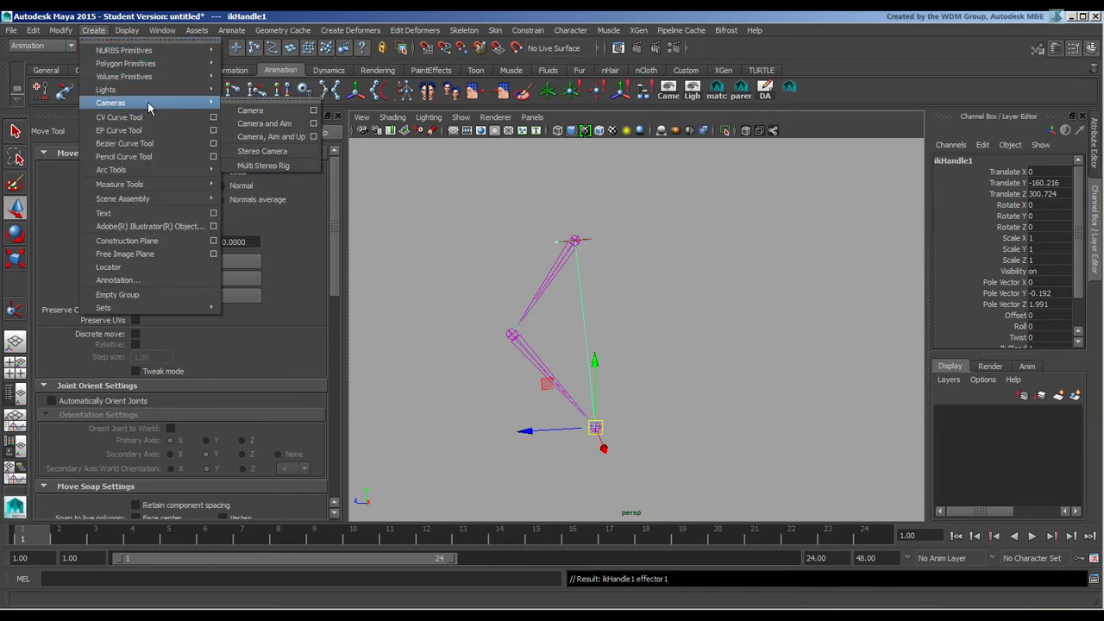
pyautogui.click(160, 268)
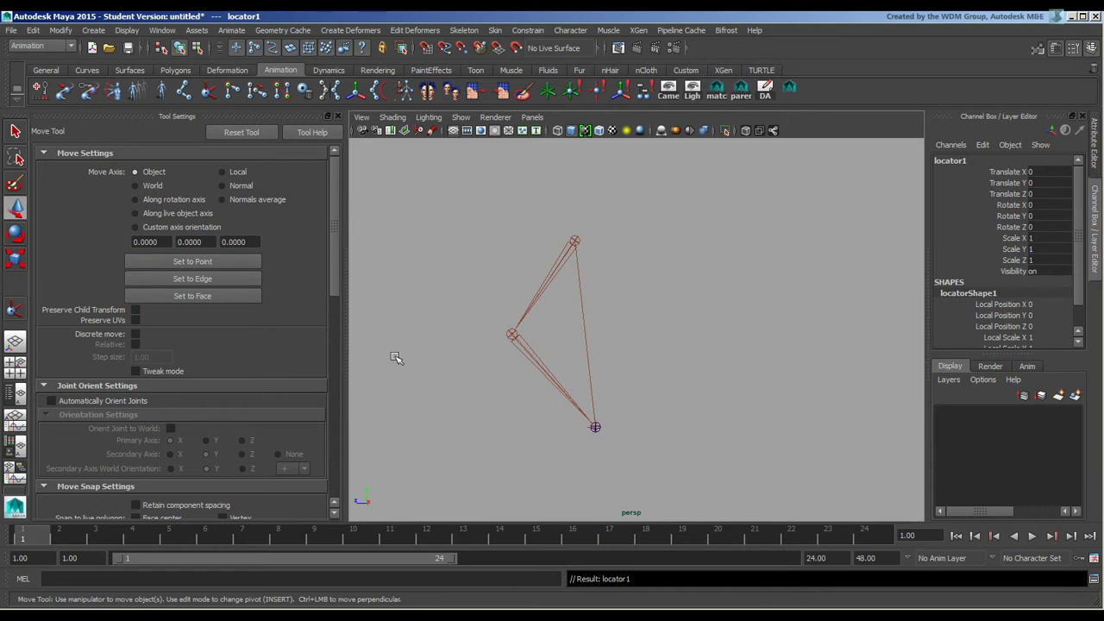
pyautogui.middleClick(571, 238)
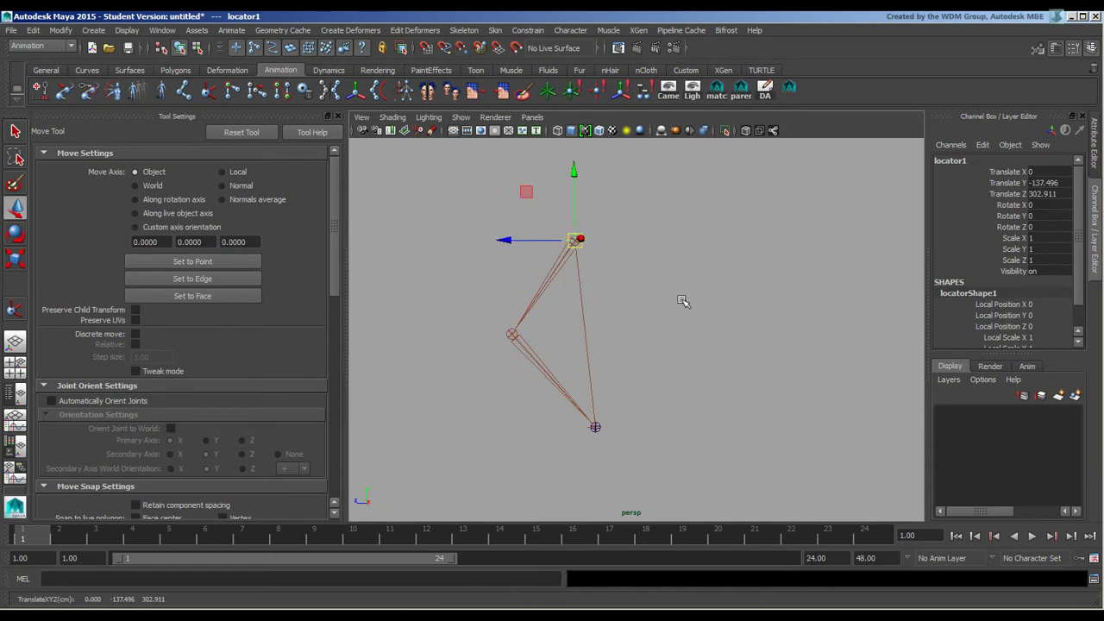
pyautogui.moveTo(506, 241); pyautogui.dragTo(375, 240)
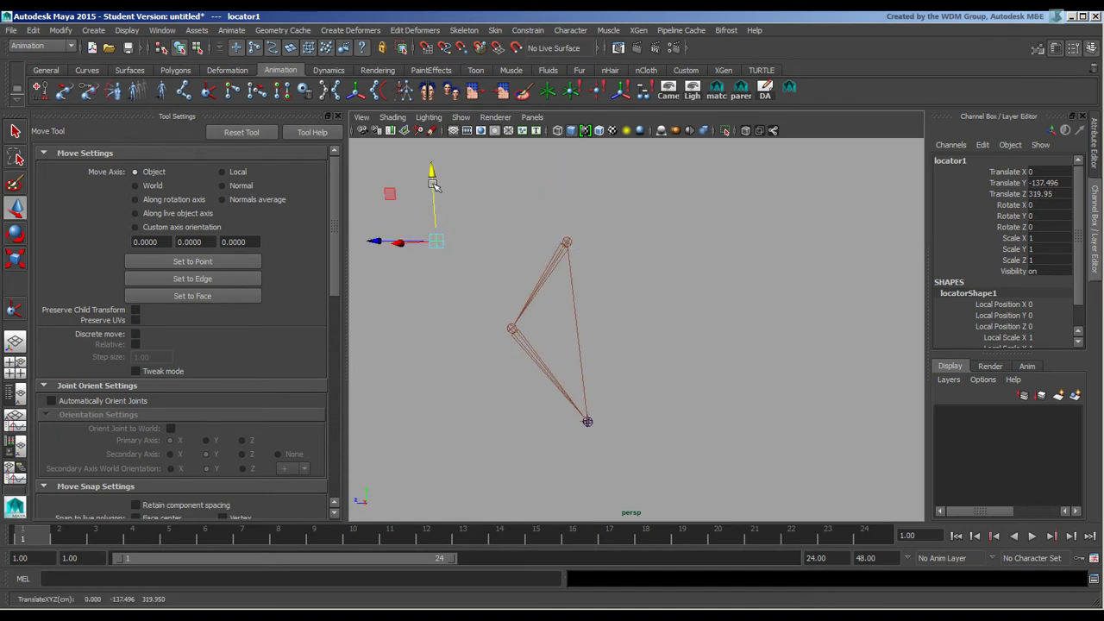
pyautogui.moveTo(434, 184); pyautogui.dragTo(436, 273)
# Constrain the leg's IK handle to the locator in front of the knee with a pole vector constraint.
pyautogui.keyDown('alt'); pyautogui.moveTo(584, 374); pyautogui.dragTo(651, 369); pyautogui.keyUp('alt')
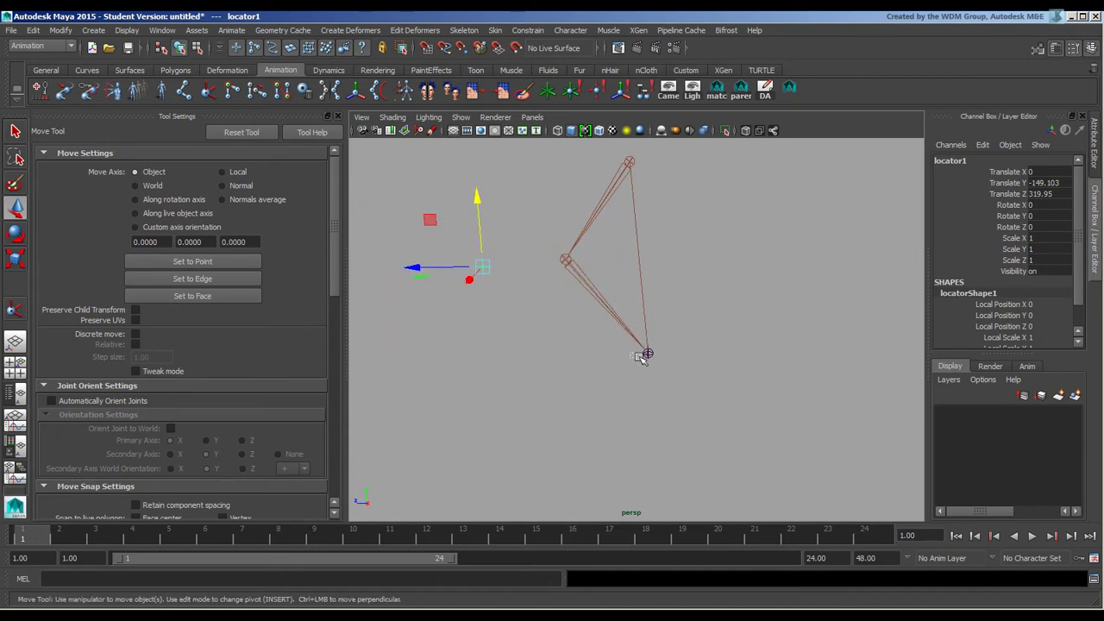
pyautogui.click(640, 354)
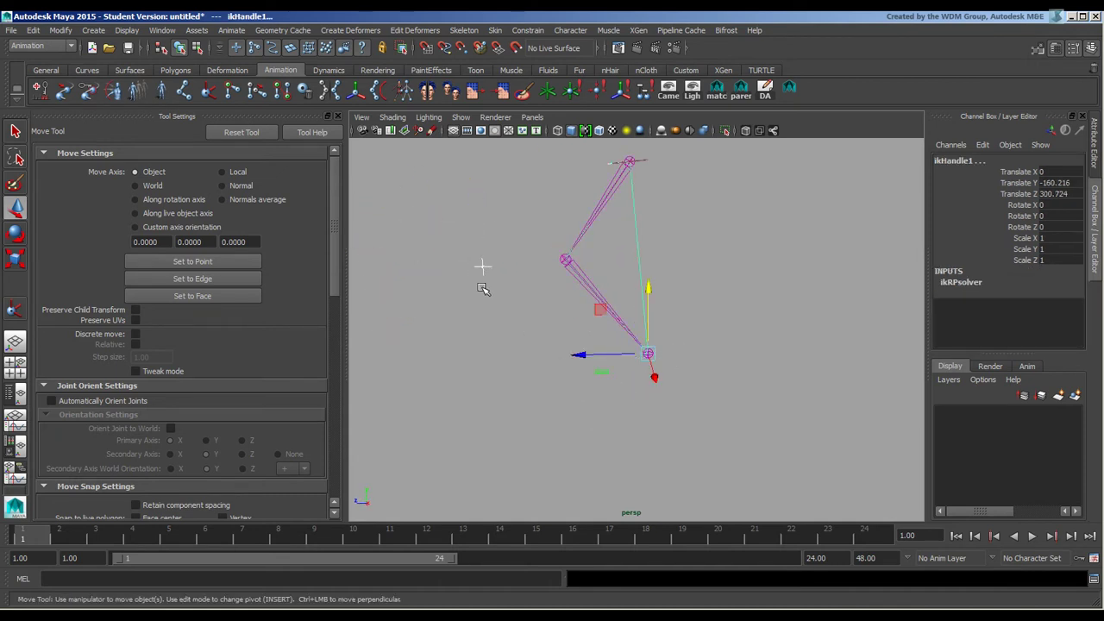
pyautogui.click(528, 31)
pyautogui.click(581, 184)
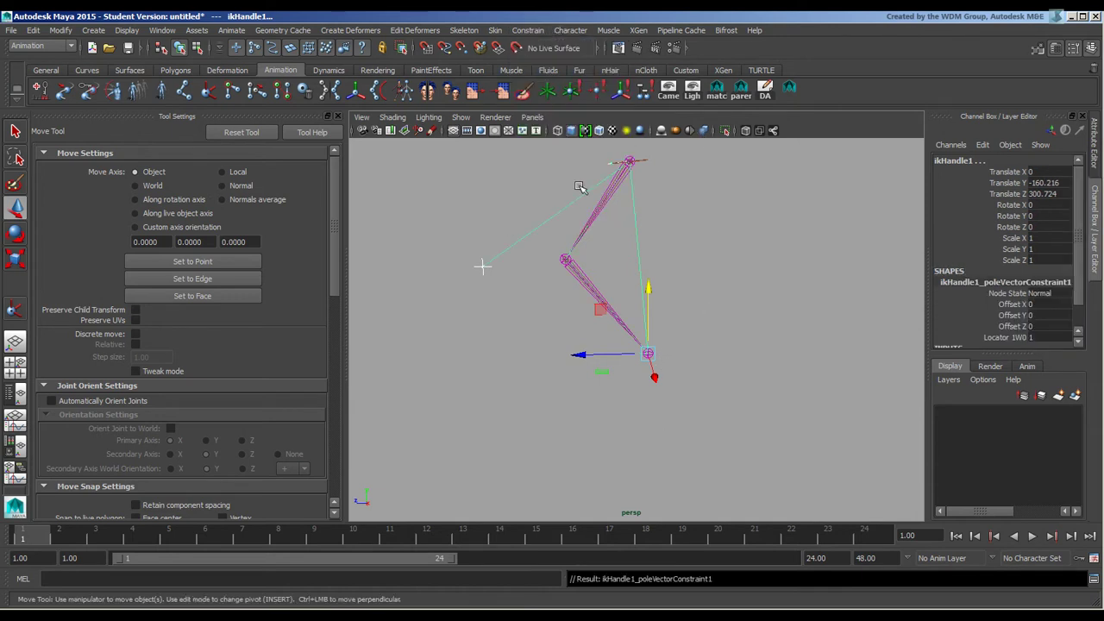
# Try moving the knee locator sideways about 10.34 units along X, and undo the move.
pyautogui.keyDown('alt'); pyautogui.moveTo(488, 308); pyautogui.dragTo(525, 307); pyautogui.keyUp('alt')
pyautogui.click(538, 338)
pyautogui.click(561, 315)
pyautogui.hotkey('ctrl', 'z')
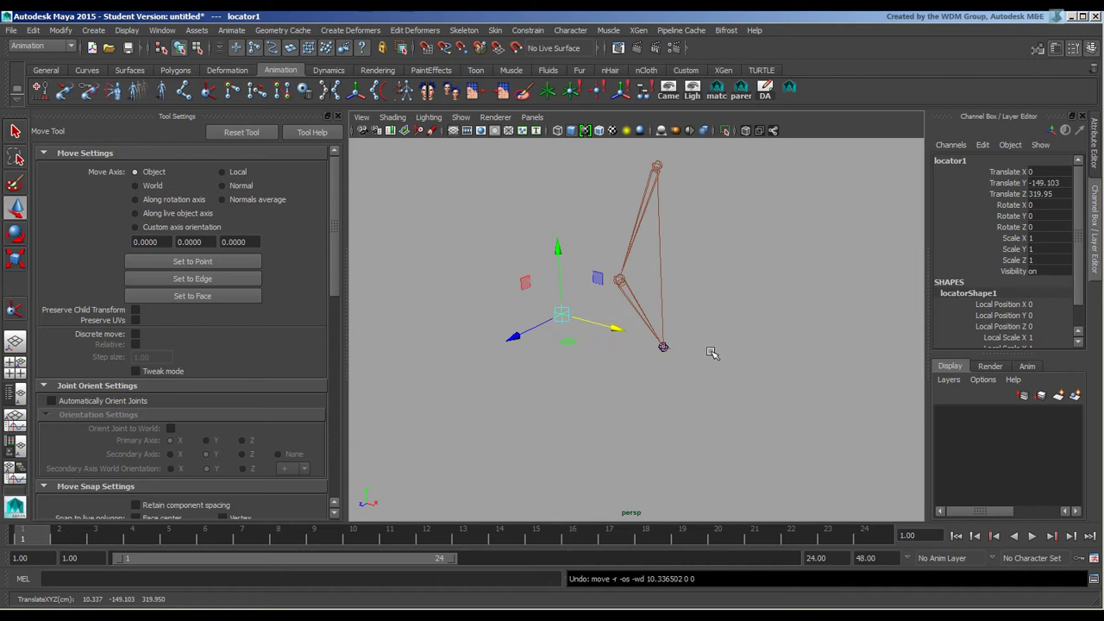
# Move the locator closer to the knee along Z, to about 316.85.
pyautogui.moveTo(711, 352)
pyautogui.keyDown('alt'); pyautogui.mouseDown()
pyautogui.moveTo(725, 374)
pyautogui.moveTo(712, 340)
pyautogui.moveTo(770, 394)
pyautogui.moveTo(687, 357)
pyautogui.moveTo(701, 359)
pyautogui.mouseUp(); pyautogui.keyUp('alt')
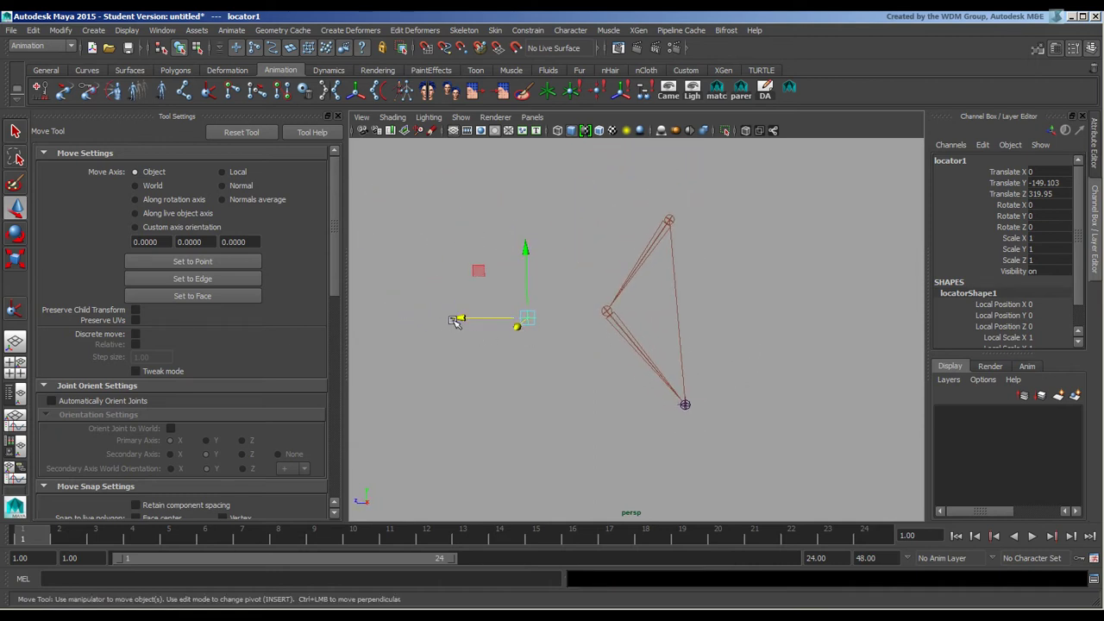
pyautogui.moveTo(455, 321); pyautogui.dragTo(491, 326)
pyautogui.keyDown('alt'); pyautogui.moveTo(633, 362); pyautogui.dragTo(609, 355); pyautogui.keyUp('alt')
pyautogui.keyDown('alt'); pyautogui.moveTo(607, 356); pyautogui.dragTo(596, 378, button='middle'); pyautogui.keyUp('alt')
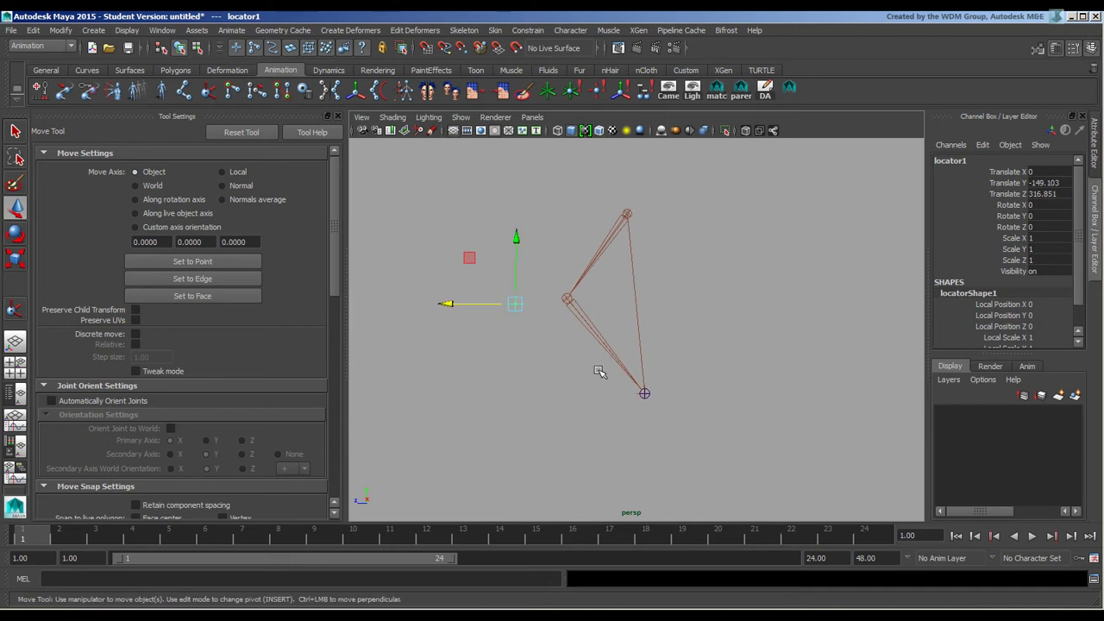
pyautogui.keyDown('alt'); pyautogui.moveTo(580, 394); pyautogui.dragTo(581, 408); pyautogui.keyUp('alt')
# Delete the locator, the IK handle and the leg's joint chain to empty the scene.
pyautogui.click(603, 383)
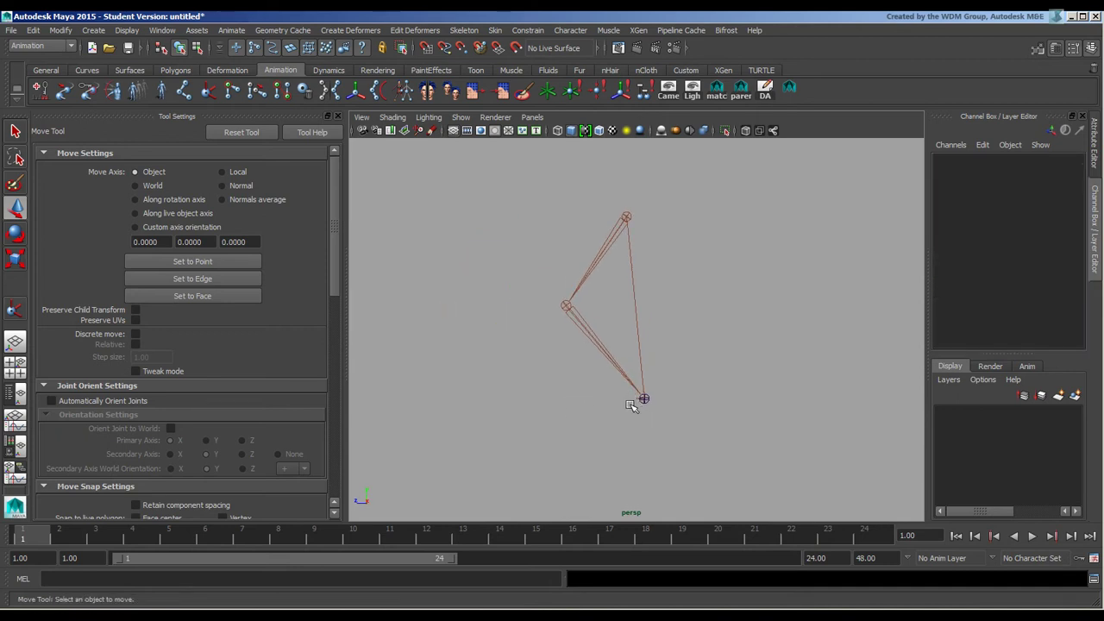
pyautogui.click(638, 405)
pyautogui.press('Delete')
pyautogui.moveTo(654, 231); pyautogui.dragTo(653, 232)
pyautogui.press('Delete')
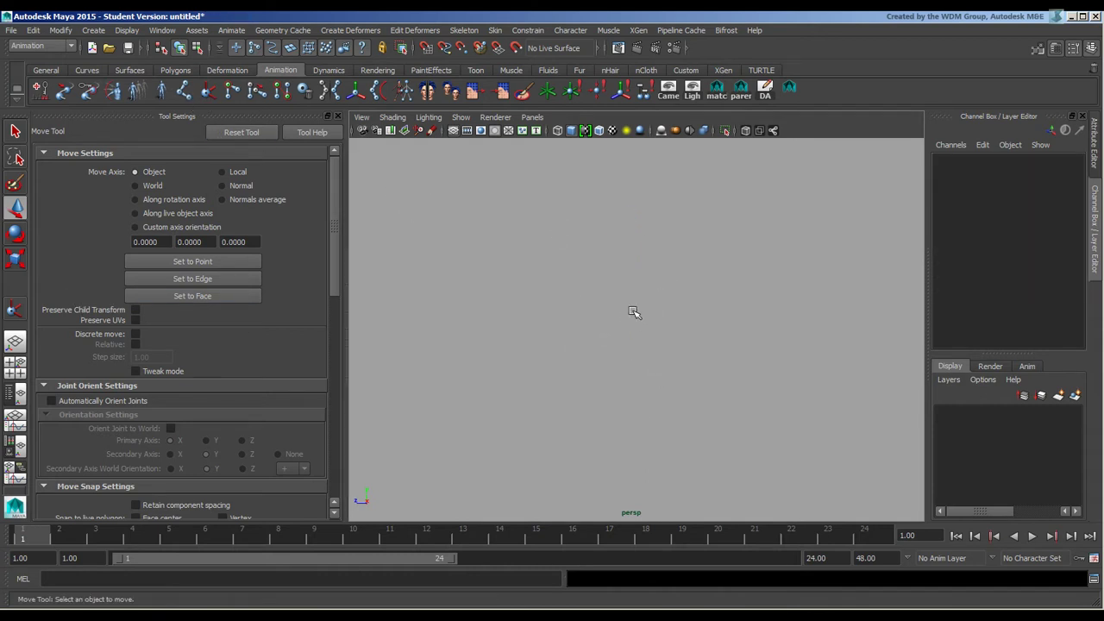
# Draw a three-point V-shaped curve on the grid with the CV Curve Tool at degree 1 Linear.
pyautogui.moveTo(633, 313)
pyautogui.keyDown('alt'); pyautogui.mouseDown()
pyautogui.moveTo(650, 302)
pyautogui.moveTo(665, 325)
pyautogui.moveTo(619, 325)
pyautogui.mouseUp(); pyautogui.keyUp('alt')
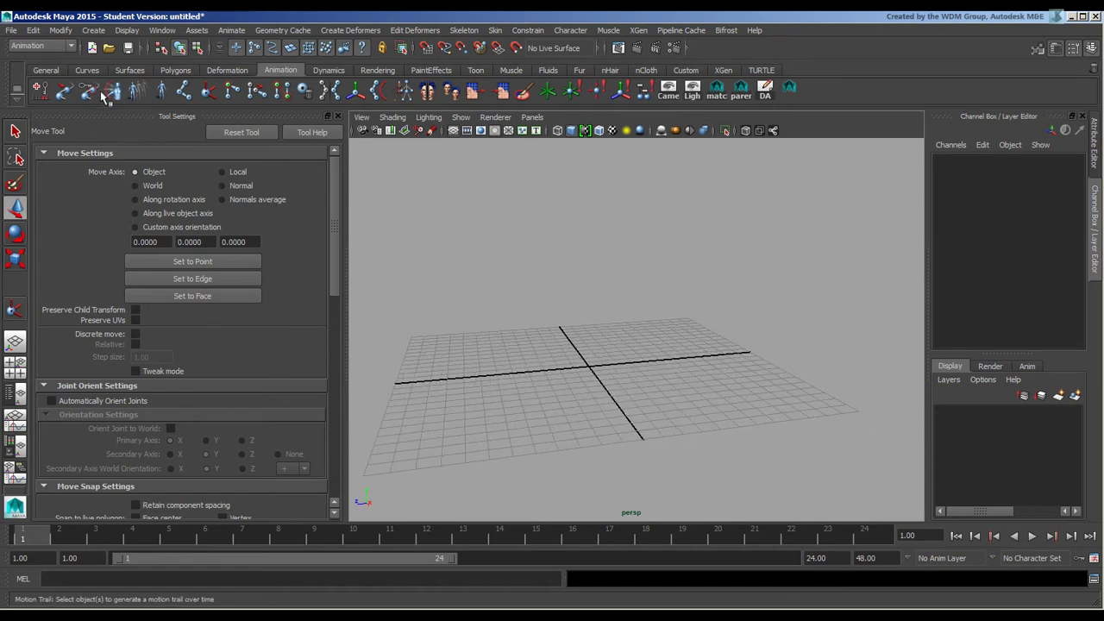
pyautogui.click(93, 30)
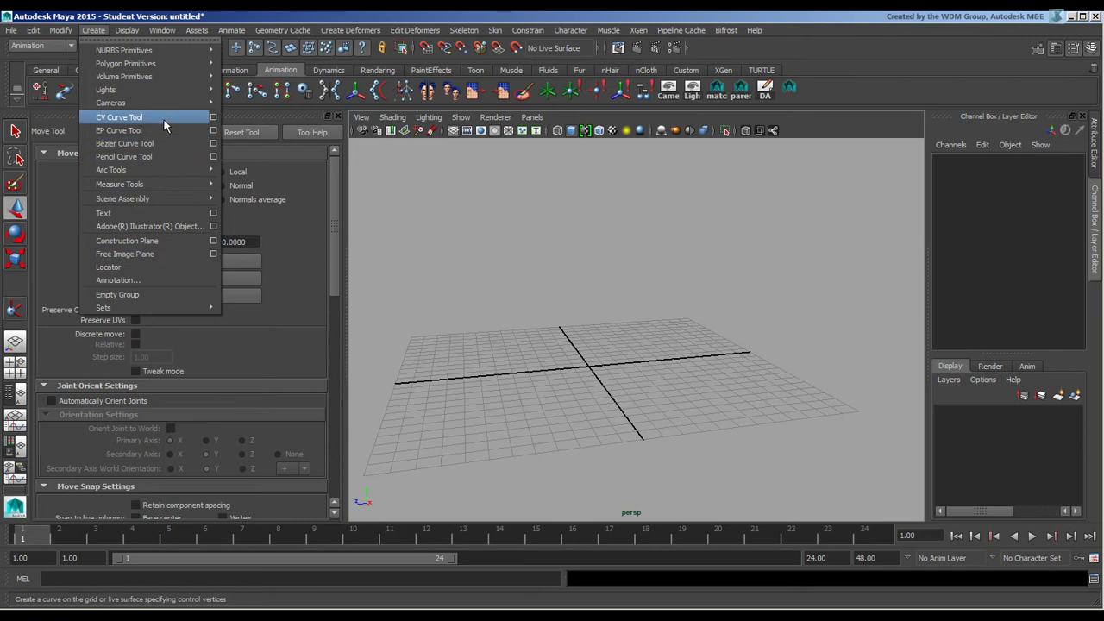
pyautogui.click(213, 118)
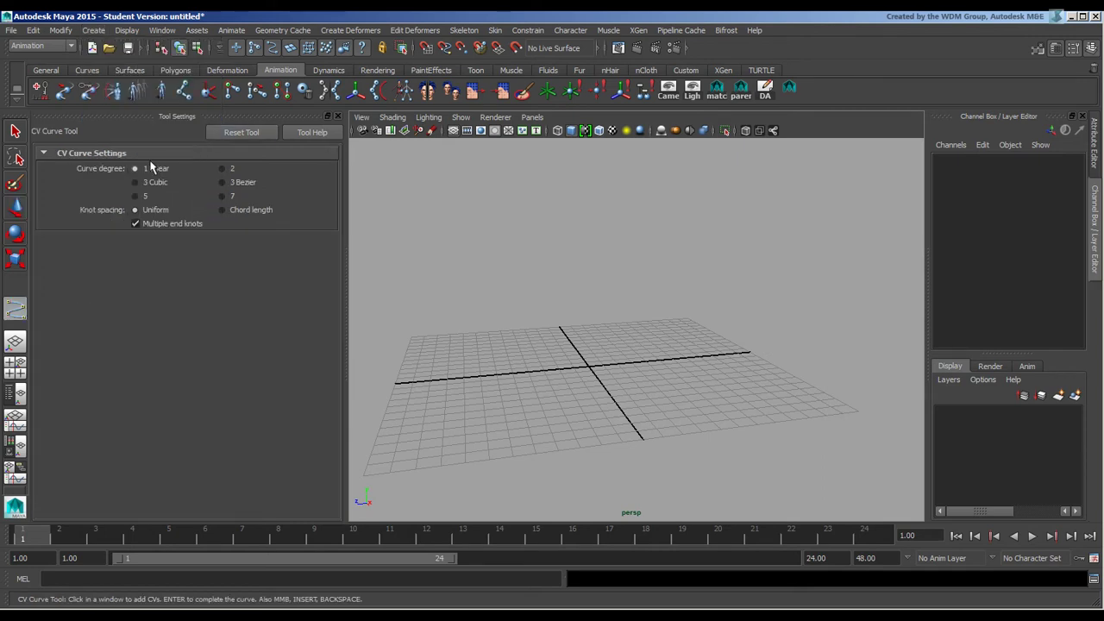
pyautogui.keyDown('alt'); pyautogui.moveTo(693, 336); pyautogui.dragTo(545, 393); pyautogui.keyUp('alt')
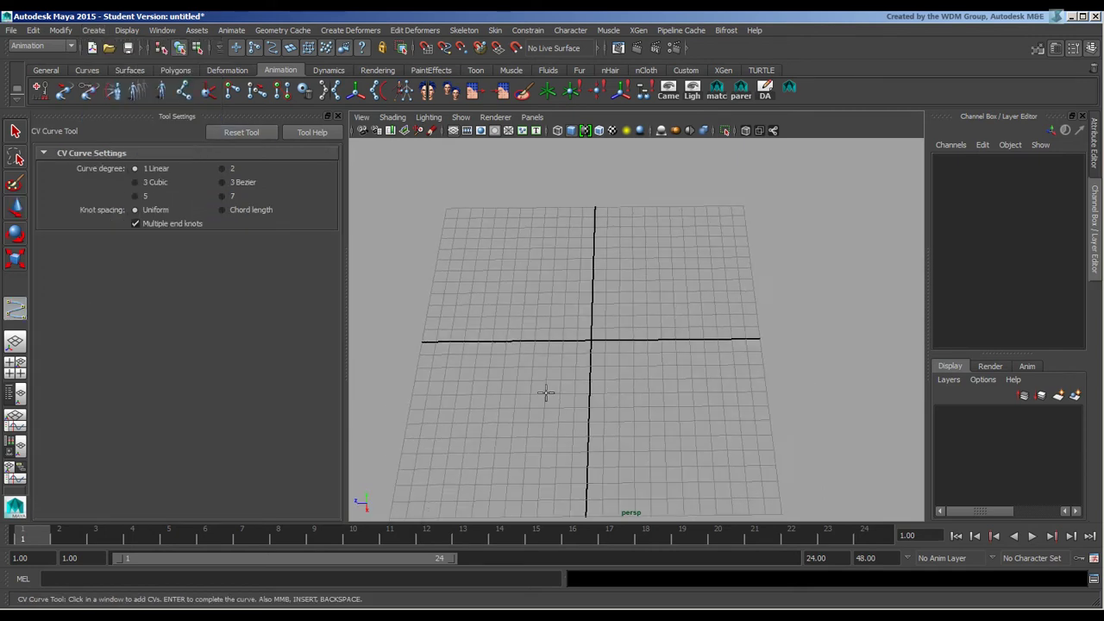
pyautogui.click(586, 417)
pyautogui.click(653, 272)
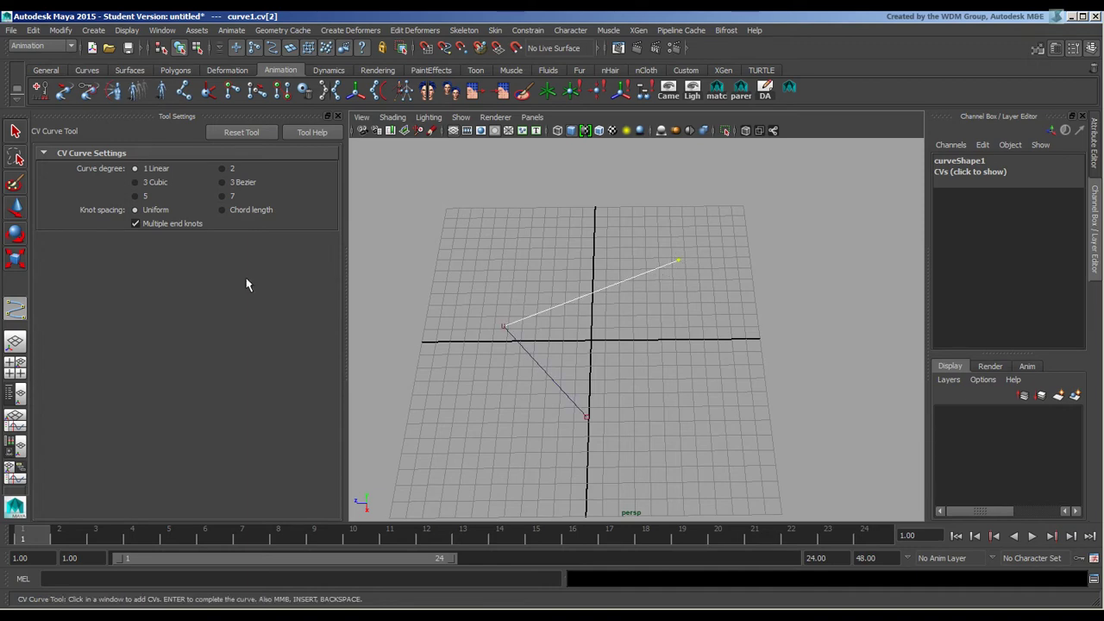
pyautogui.click(16, 207)
# Raise the curve's first CV well above the grid and shift the middle CV to form a bent leg shape.
pyautogui.keyDown('alt'); pyautogui.moveTo(517, 362); pyautogui.dragTo(589, 403); pyautogui.keyUp('alt')
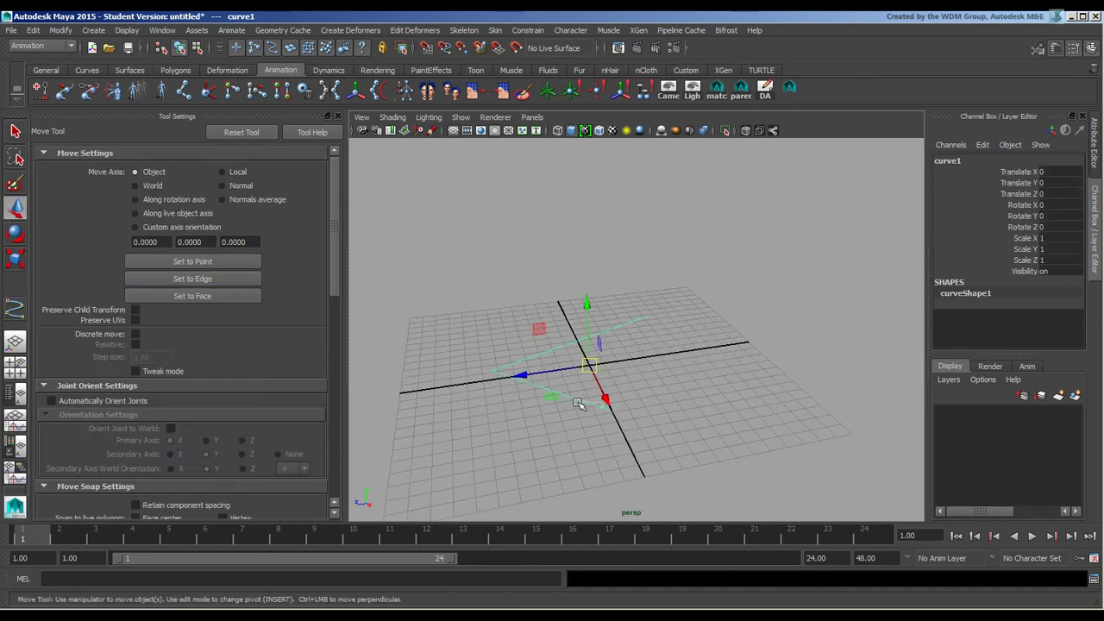
pyautogui.moveTo(578, 404); pyautogui.dragTo(655, 390, button='right')
pyautogui.click(592, 405)
pyautogui.moveTo(591, 405); pyautogui.dragTo(614, 227)
pyautogui.click(492, 370)
pyautogui.moveTo(498, 369); pyautogui.dragTo(751, 370)
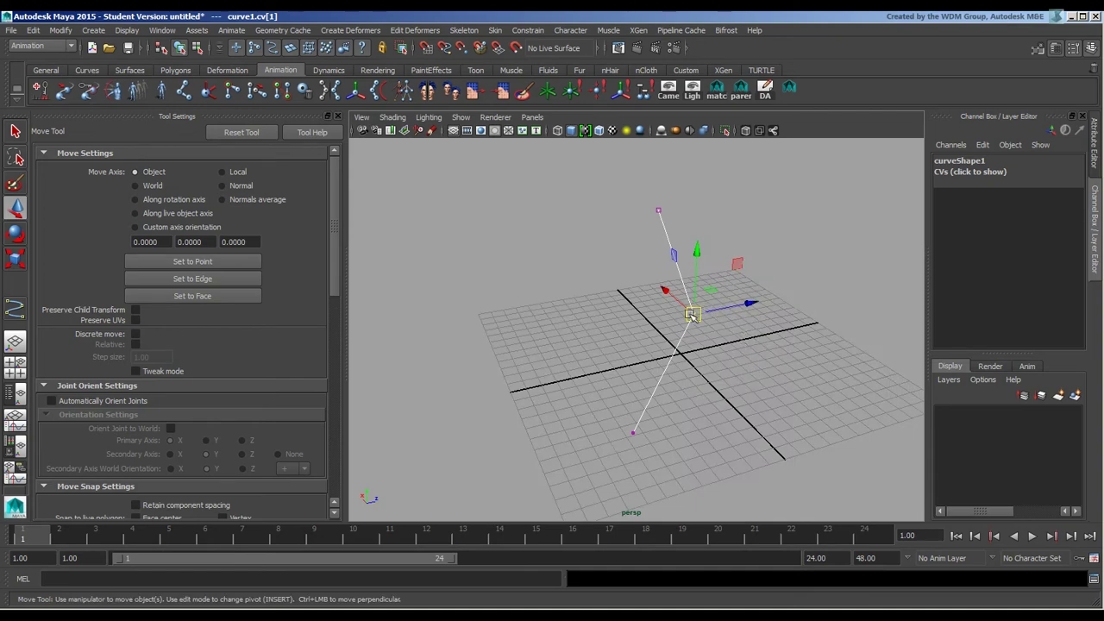
pyautogui.moveTo(692, 314); pyautogui.dragTo(721, 313)
pyautogui.click(665, 376)
pyautogui.keyDown('alt'); pyautogui.moveTo(665, 376); pyautogui.dragTo(560, 285); pyautogui.keyUp('alt')
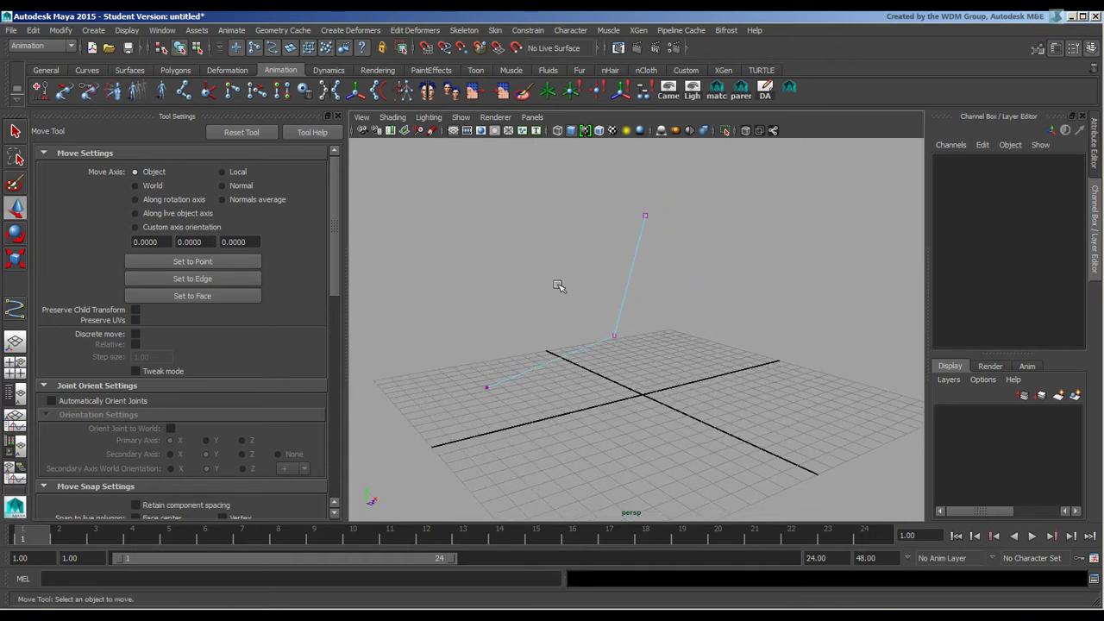
pyautogui.click(185, 89)
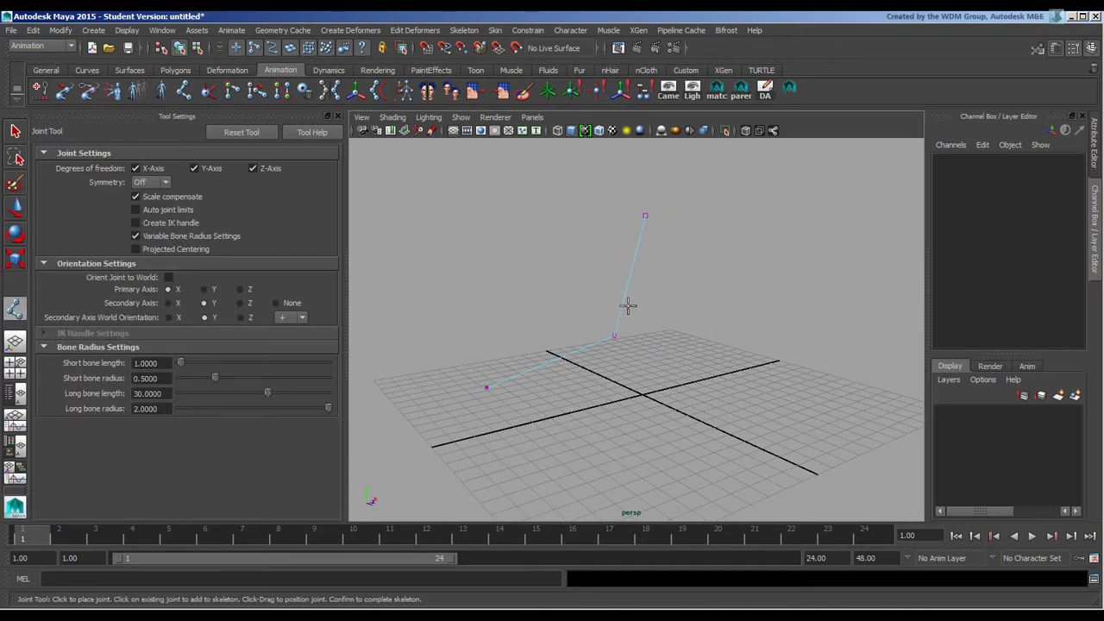
pyautogui.click(646, 214)
pyautogui.click(609, 336)
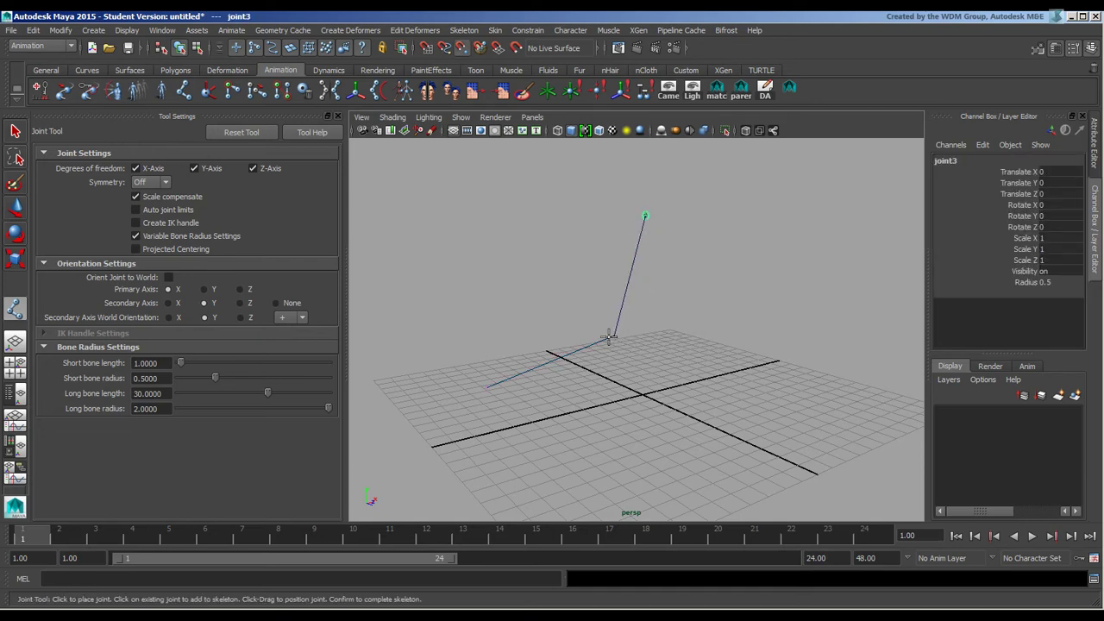
pyautogui.click(611, 332)
pyautogui.press('w')
pyautogui.click(609, 269)
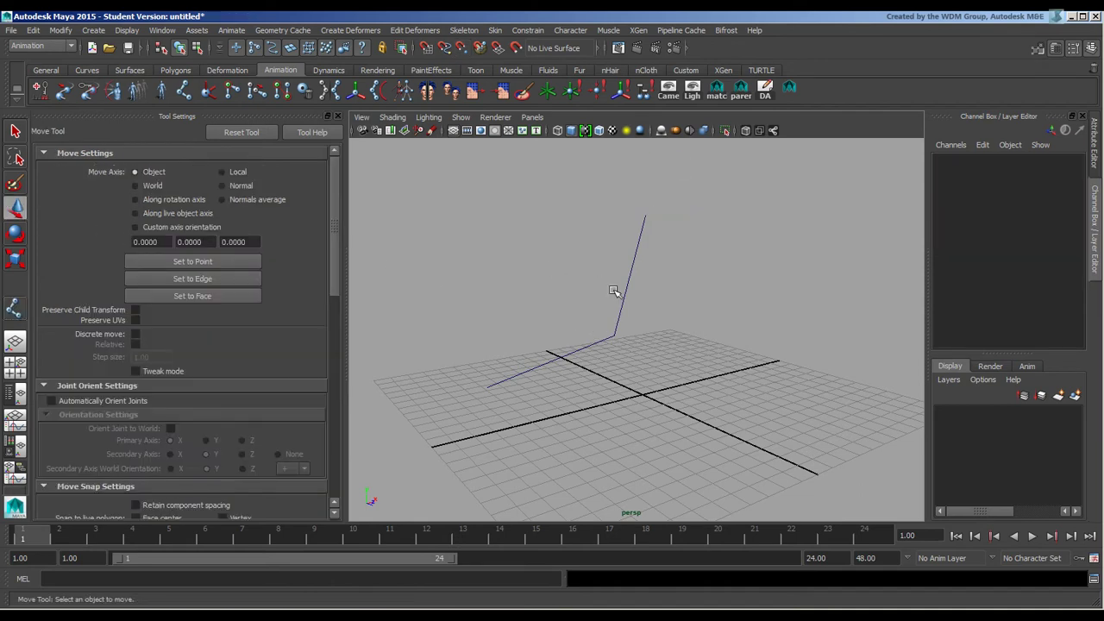
# Turn on the display of the bent curve's CVs.
pyautogui.click(620, 291)
pyautogui.click(126, 31)
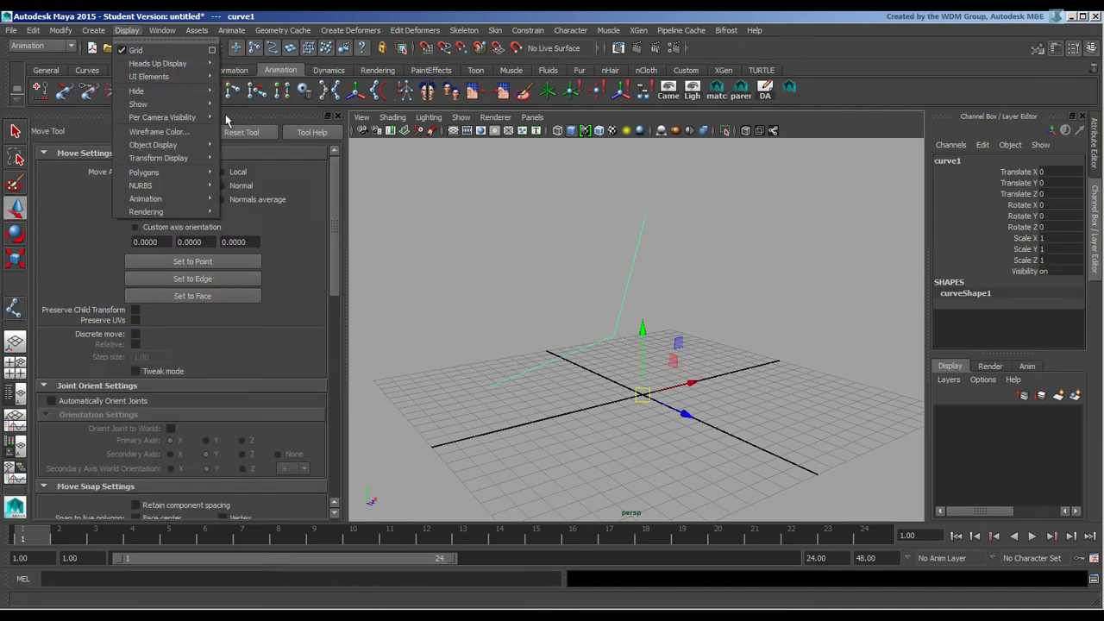
pyautogui.moveTo(185, 177)
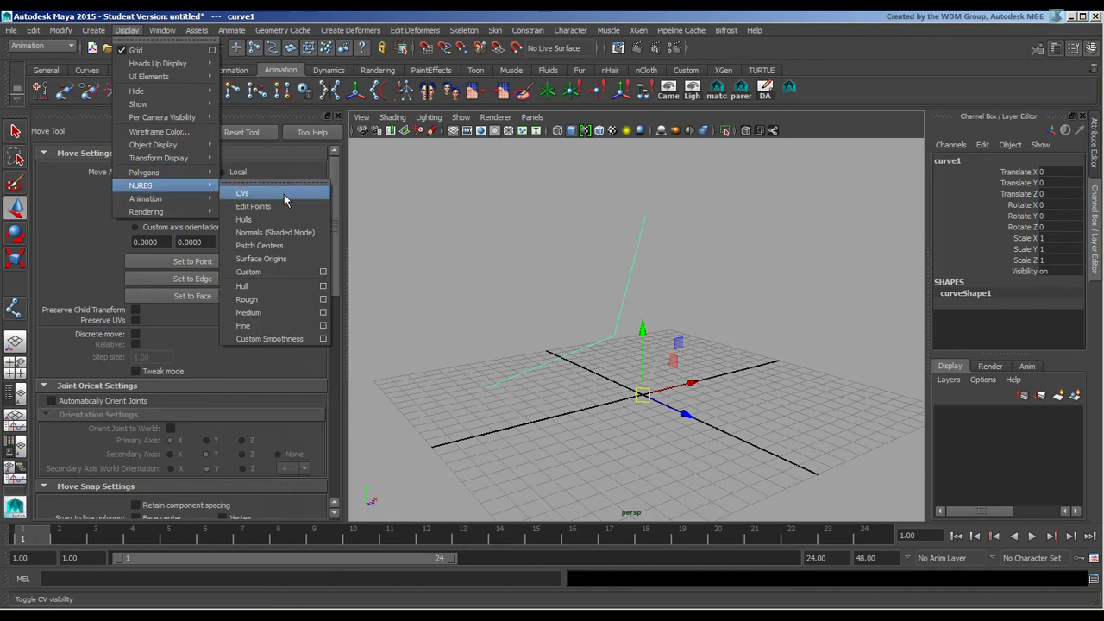
pyautogui.click(274, 195)
pyautogui.click(689, 273)
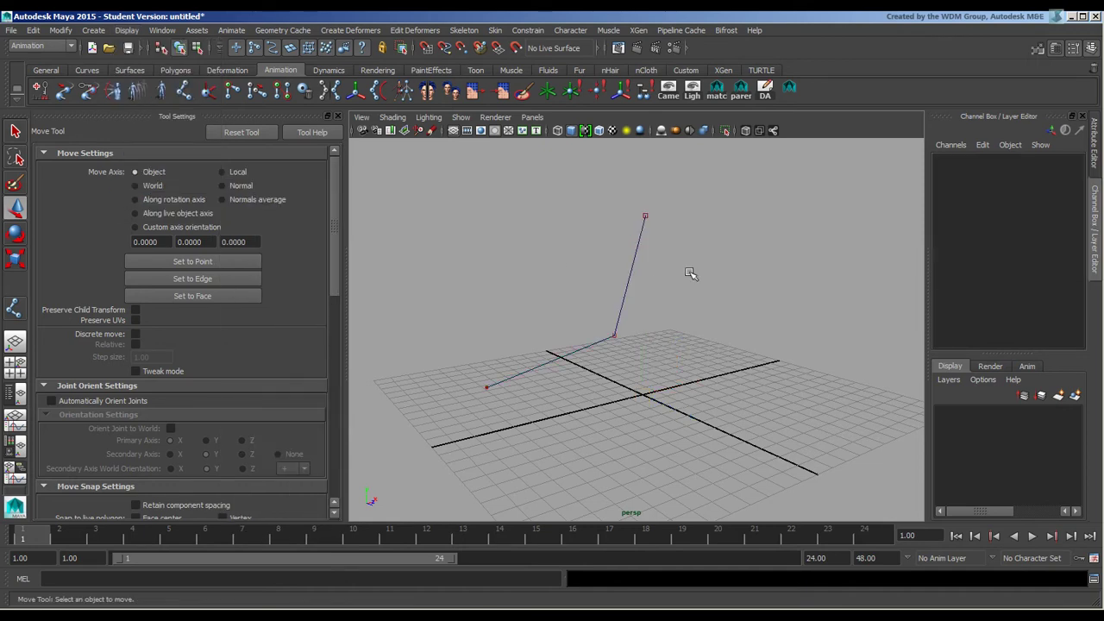
# Draw a three-joint chain snapped to the curve's CVs, from the raised end through the middle to the low end.
pyautogui.click(183, 89)
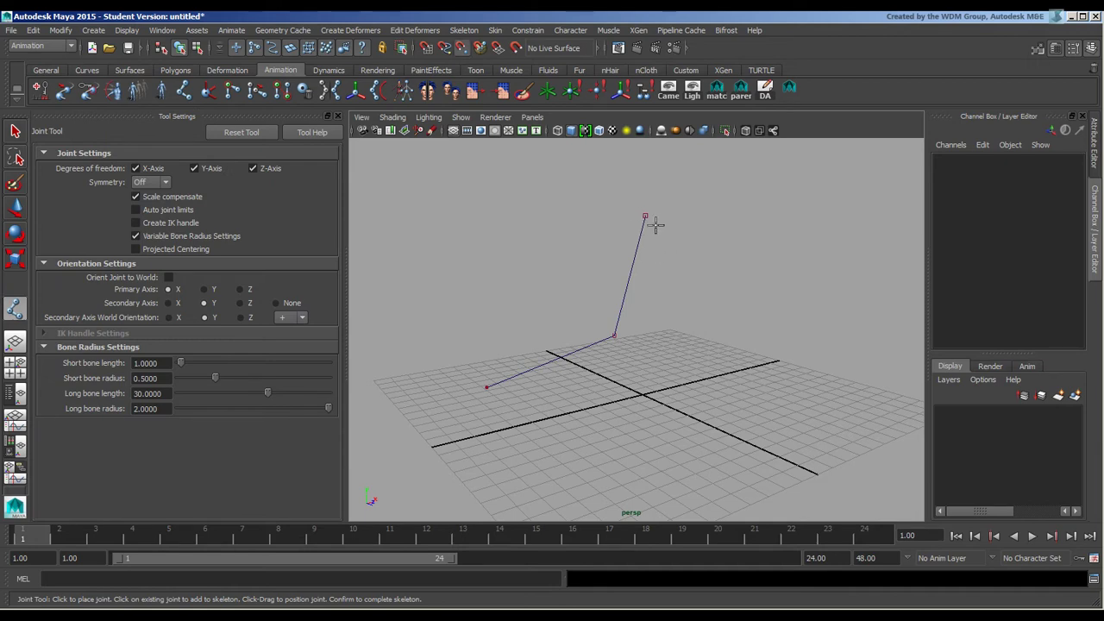
pyautogui.click(645, 216)
pyautogui.click(614, 336)
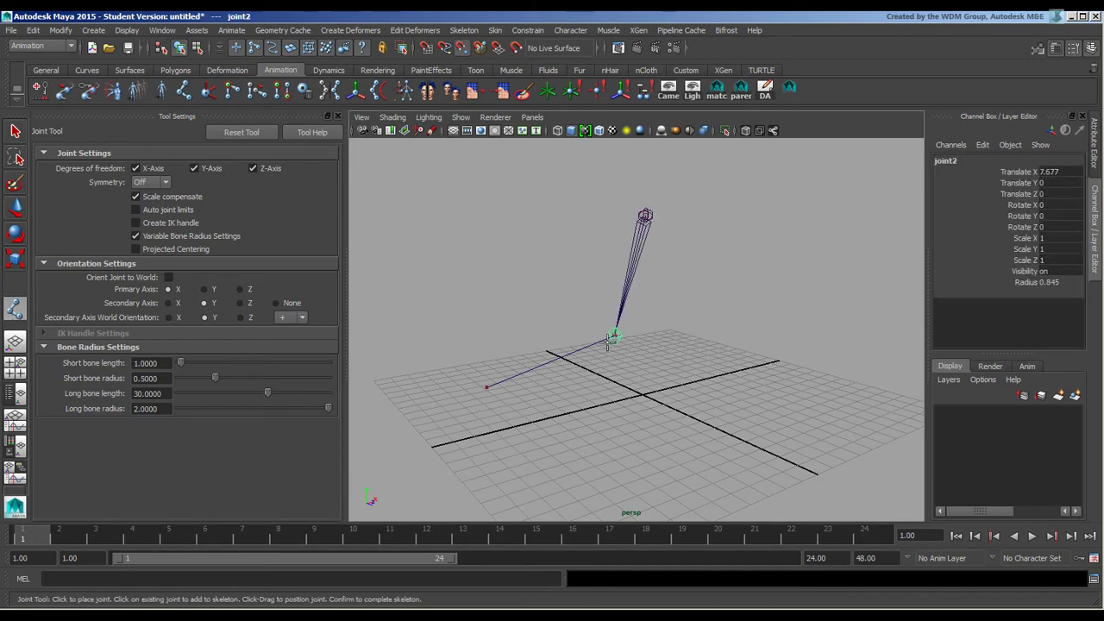
pyautogui.click(486, 384)
pyautogui.press('Return')
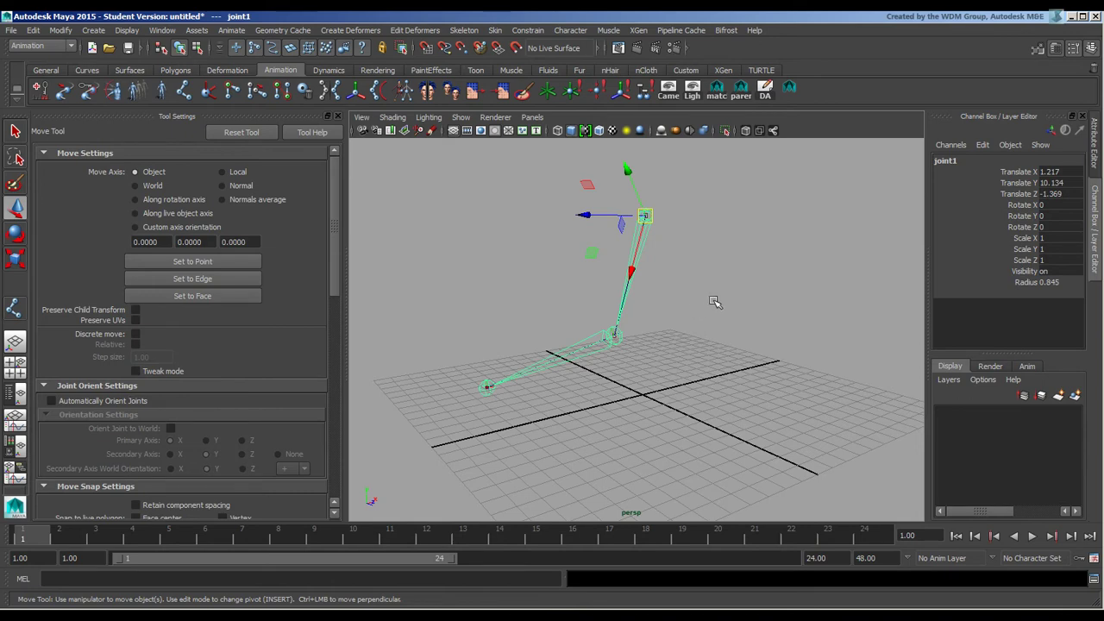
# Delete the guide curve, keeping the joint chain, and return to the full perspective view.
pyautogui.keyDown('alt'); pyautogui.moveTo(713, 300); pyautogui.dragTo(713, 338); pyautogui.keyUp('alt')
pyautogui.click(15, 397)
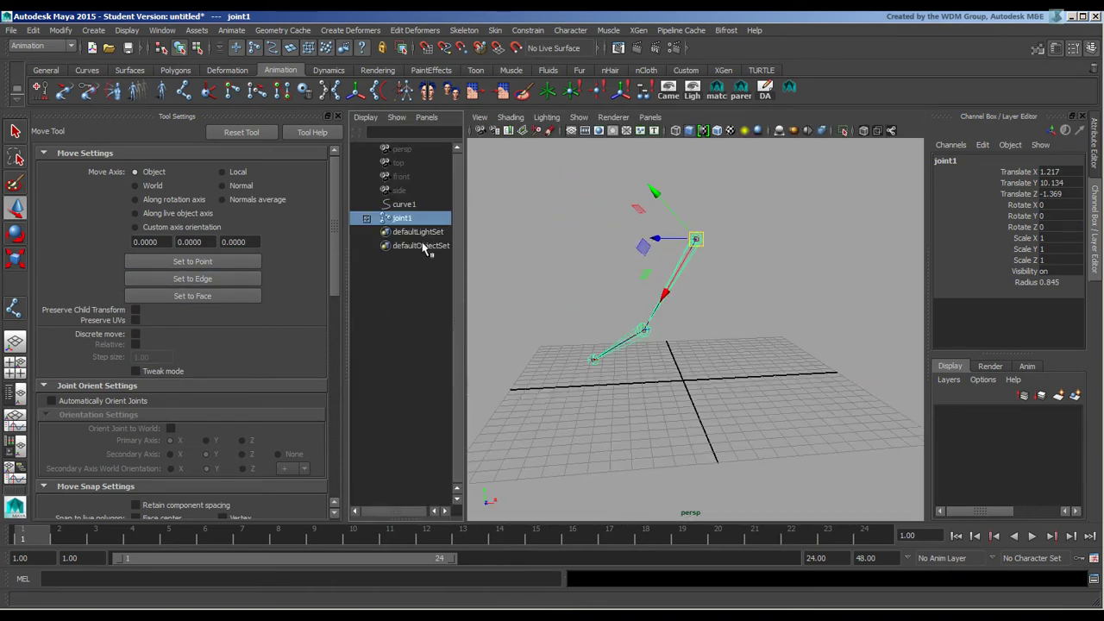
pyautogui.click(488, 244)
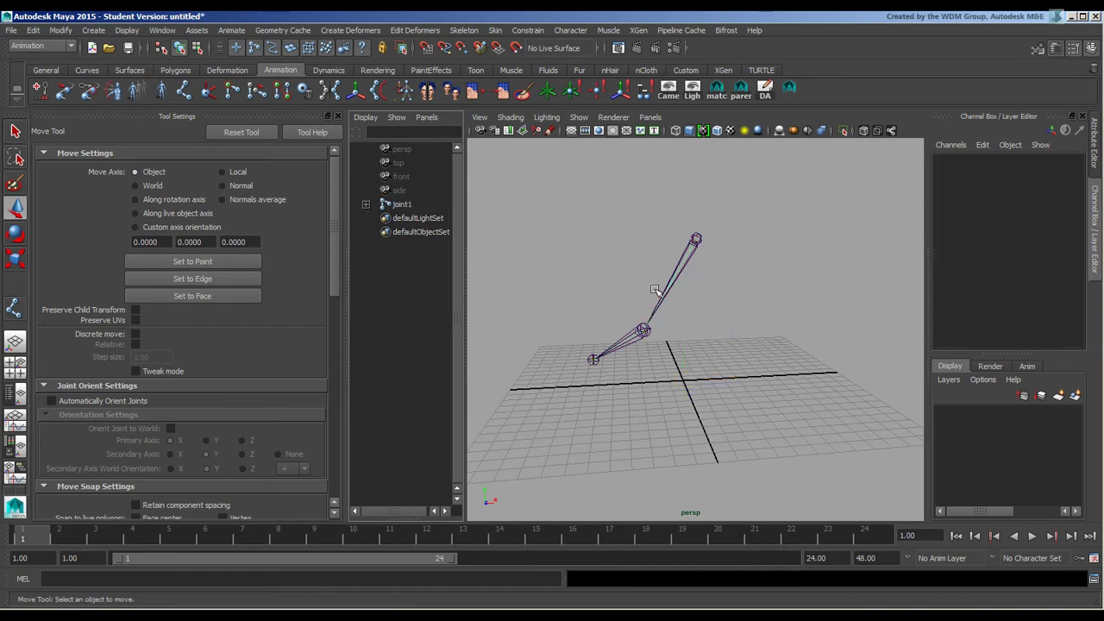
pyautogui.press('space')
pyautogui.moveTo(648, 331)
pyautogui.keyDown('alt'); pyautogui.mouseDown()
pyautogui.moveTo(668, 335)
pyautogui.moveTo(657, 333)
pyautogui.mouseUp(); pyautogui.keyUp('alt')
pyautogui.keyDown('alt'); pyautogui.moveTo(657, 333); pyautogui.dragTo(730, 332, button='right'); pyautogui.keyUp('alt')
pyautogui.keyDown('alt'); pyautogui.moveTo(672, 332); pyautogui.dragTo(713, 396, button='middle'); pyautogui.keyUp('alt')
pyautogui.keyDown('alt'); pyautogui.moveTo(713, 396); pyautogui.dragTo(710, 397); pyautogui.keyUp('alt')
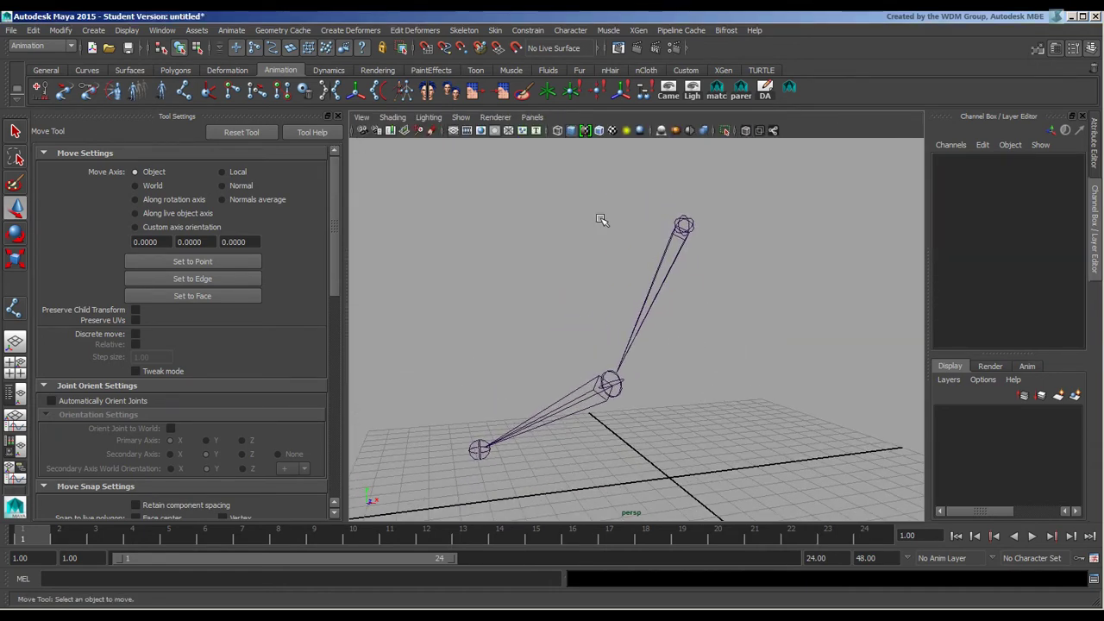
# Examine the axis orientation of the chain's top and middle joints from several angles.
pyautogui.keyDown('alt'); pyautogui.moveTo(602, 220); pyautogui.dragTo(603, 222); pyautogui.keyUp('alt')
pyautogui.click(678, 223)
pyautogui.keyDown('alt'); pyautogui.moveTo(781, 284); pyautogui.dragTo(587, 292); pyautogui.keyUp('alt')
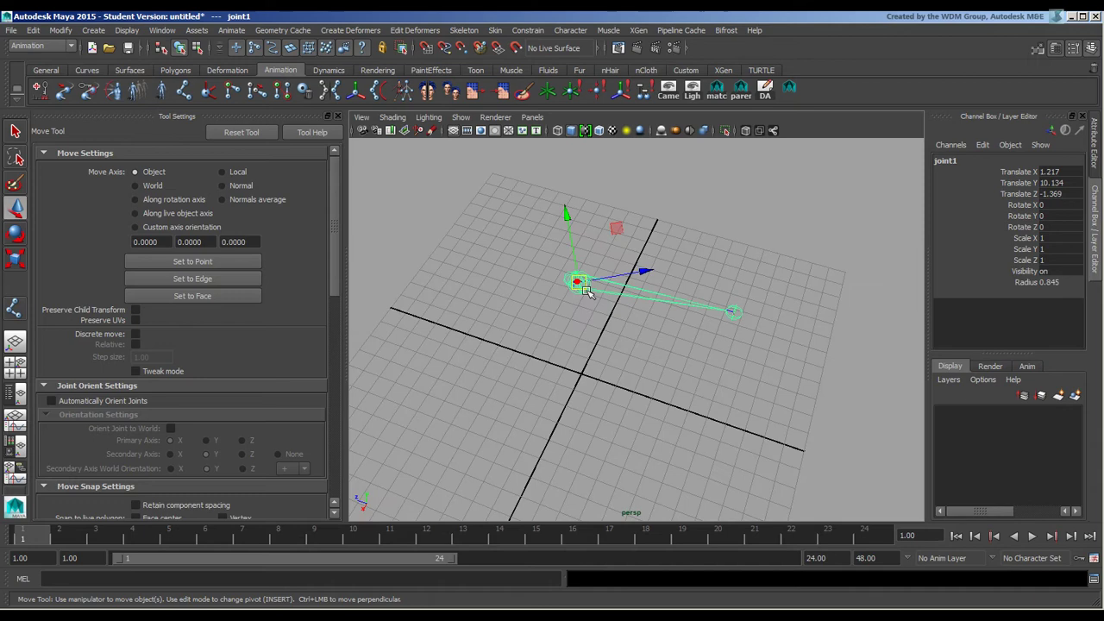
pyautogui.keyDown('alt'); pyautogui.moveTo(680, 306); pyautogui.dragTo(636, 311); pyautogui.keyUp('alt')
pyautogui.click(661, 310)
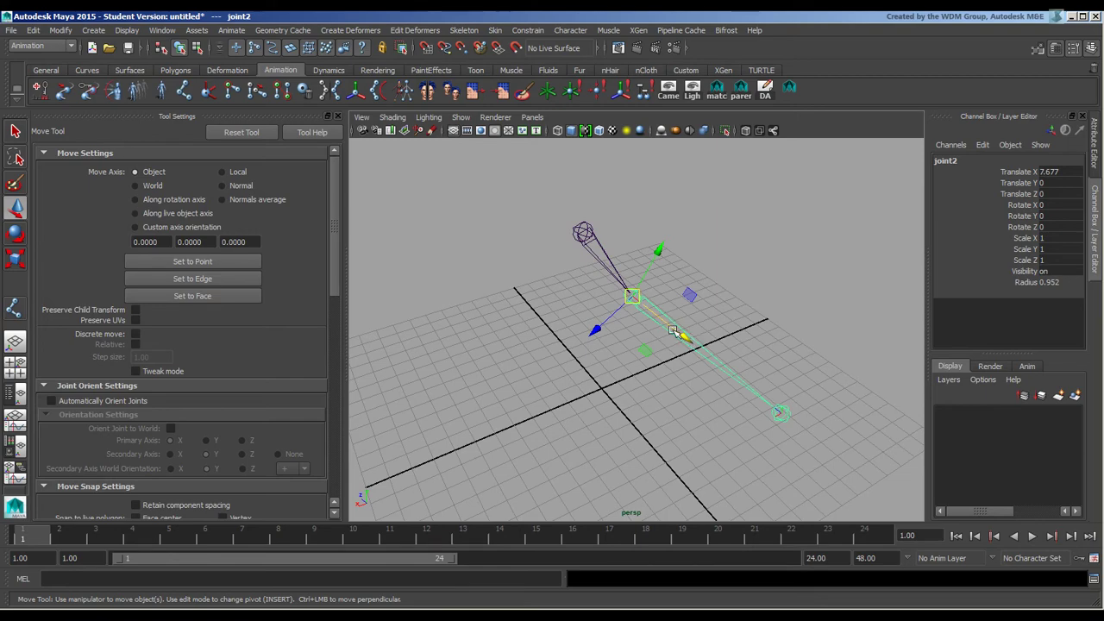
pyautogui.keyDown('alt'); pyautogui.moveTo(673, 332); pyautogui.dragTo(601, 298); pyautogui.keyUp('alt')
pyautogui.keyDown('alt'); pyautogui.moveTo(632, 253); pyautogui.dragTo(712, 322); pyautogui.keyUp('alt')
pyautogui.click(709, 324)
# Create a Rotate-Plane Solver IK handle from the chain's top joint to its end joint.
pyautogui.click(213, 94)
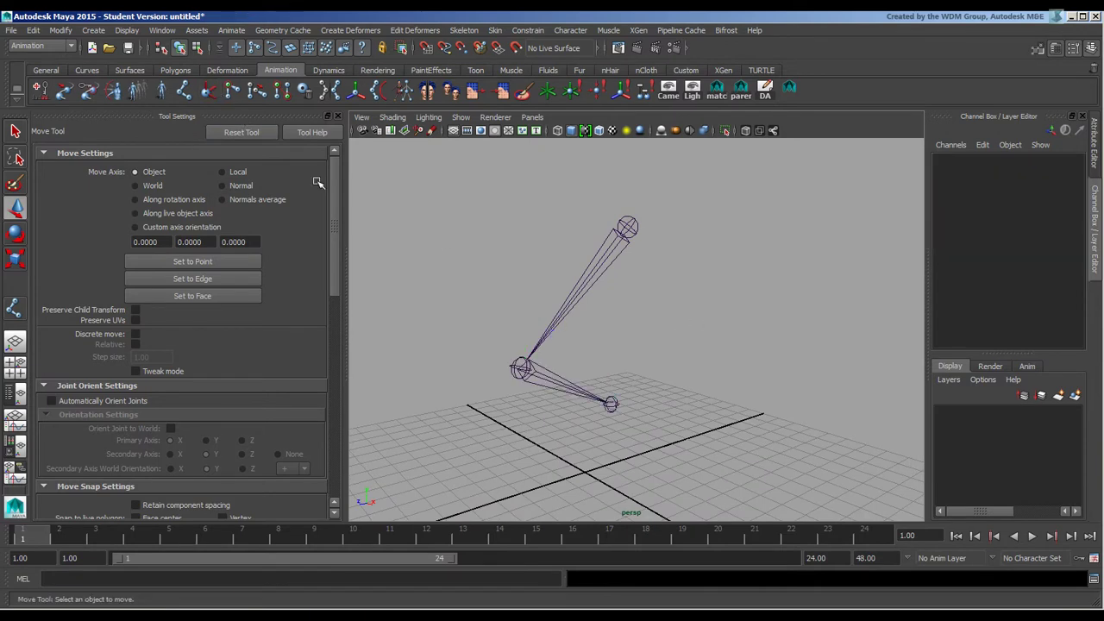
pyautogui.keyDown('alt'); pyautogui.moveTo(638, 336); pyautogui.dragTo(592, 250); pyautogui.keyUp('alt')
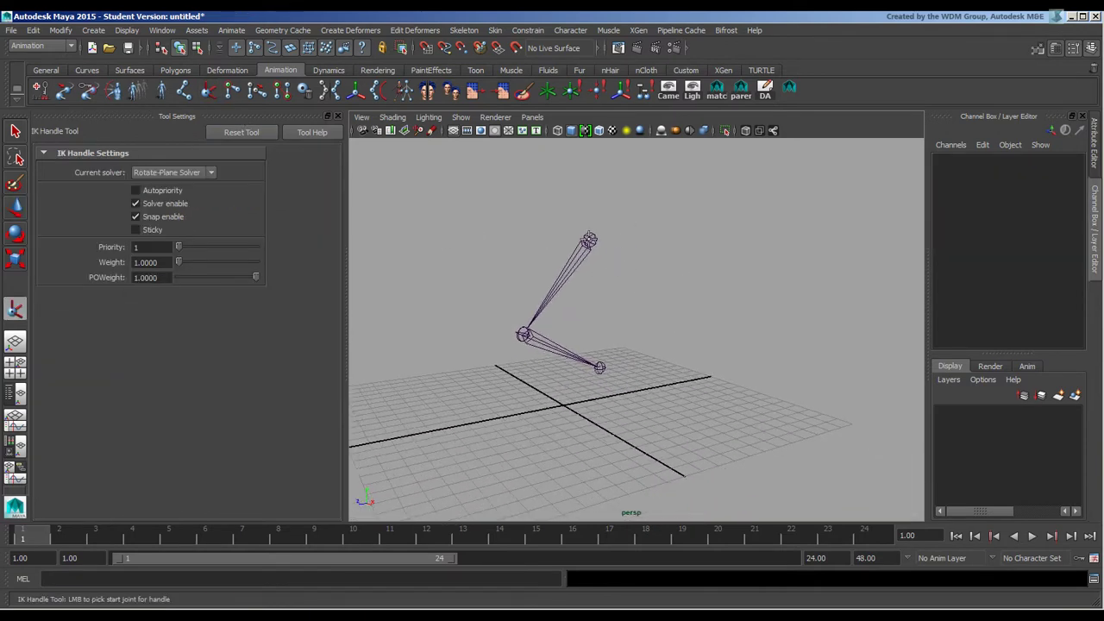
pyautogui.click(588, 240)
pyautogui.keyDown('alt'); pyautogui.moveTo(647, 381); pyautogui.dragTo(625, 318); pyautogui.keyUp('alt')
# Create a locator at the origin for the new leg's knee control.
pyautogui.click(127, 29)
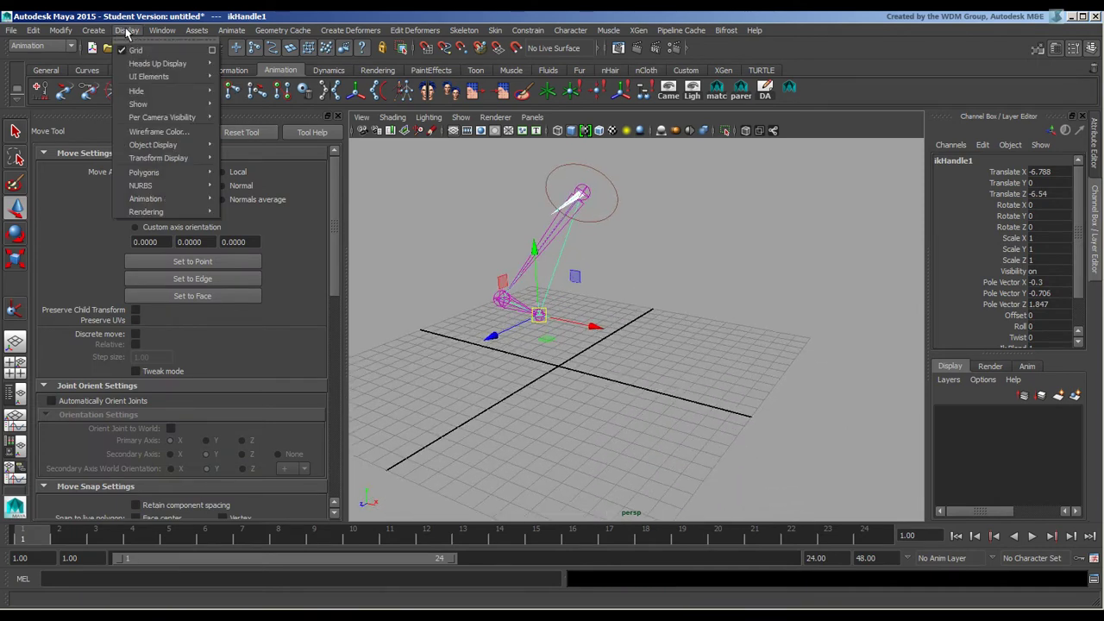
pyautogui.moveTo(147, 199)
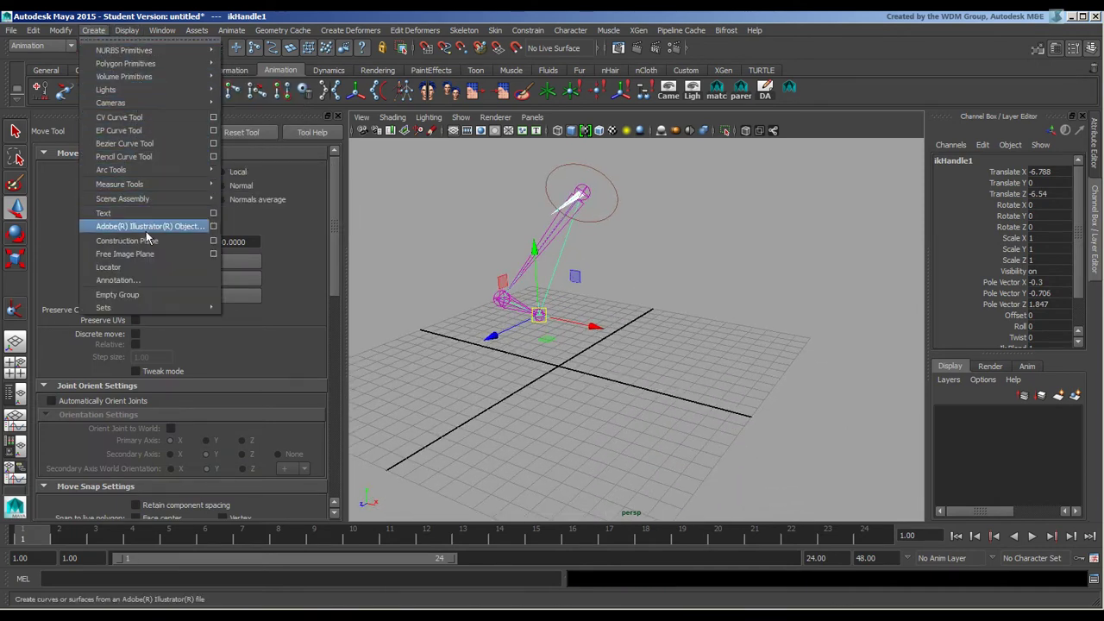
pyautogui.click(155, 272)
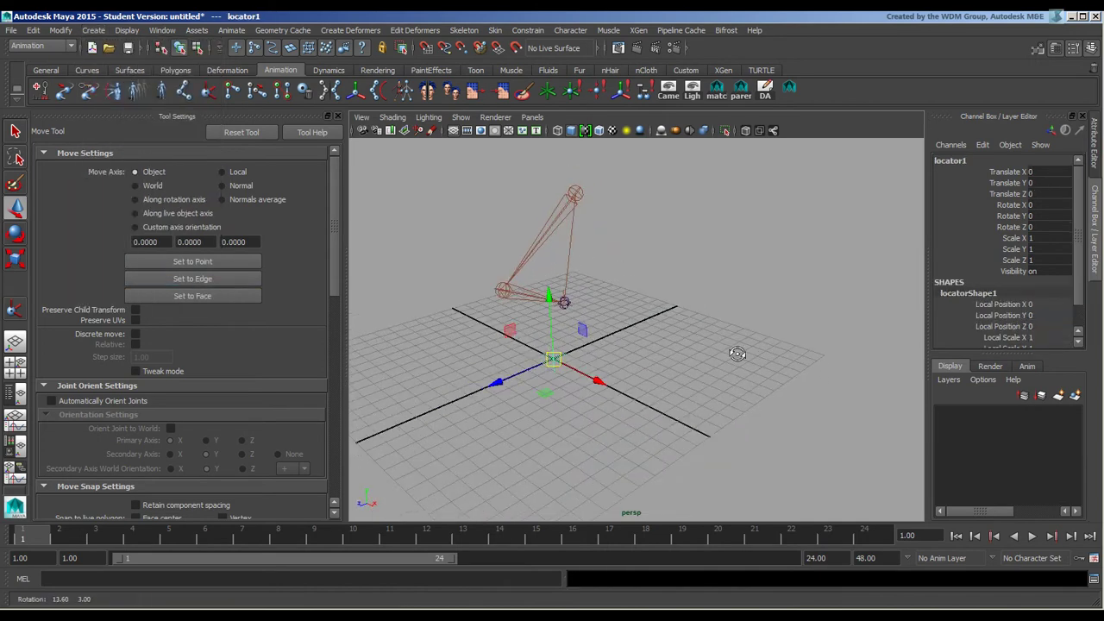
# Parent the locator to the chain's top joint and set its translation and rotation values to 0.
pyautogui.click(585, 188)
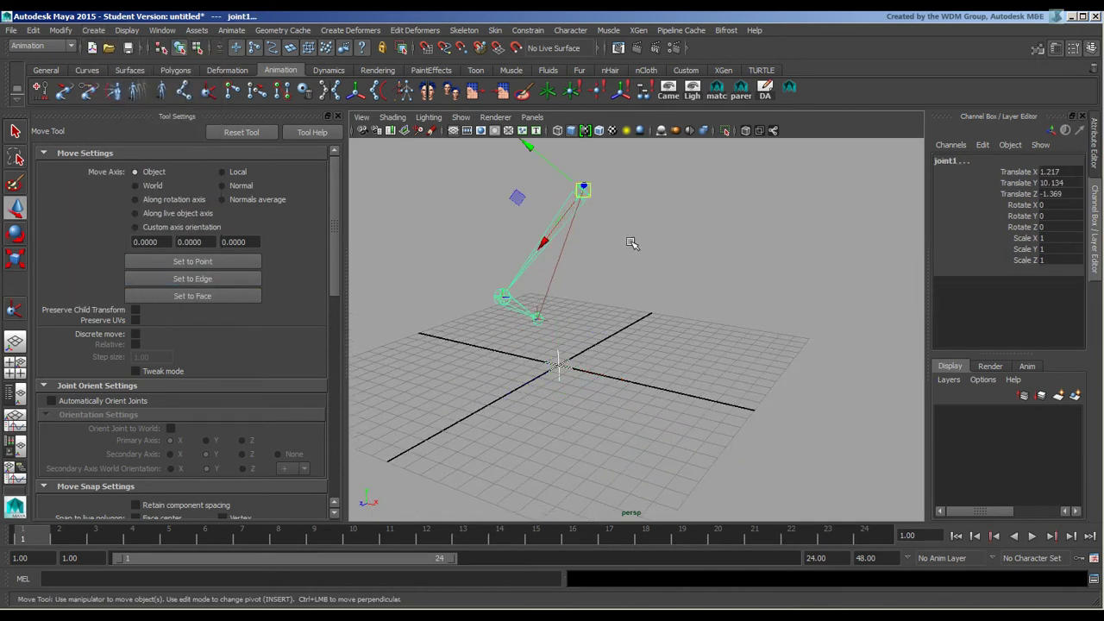
pyautogui.press('p')
pyautogui.moveTo(1054, 173); pyautogui.dragTo(1057, 226)
pyautogui.press('Return')
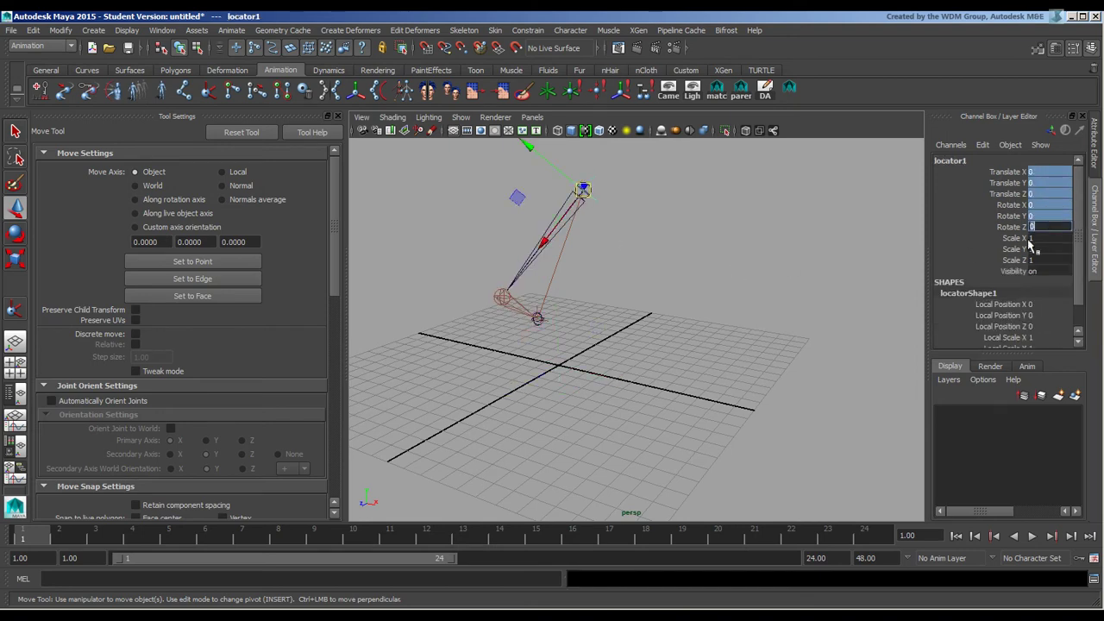
# Select the locator at the top joint and unparent it from the joint chain.
pyautogui.click(602, 197)
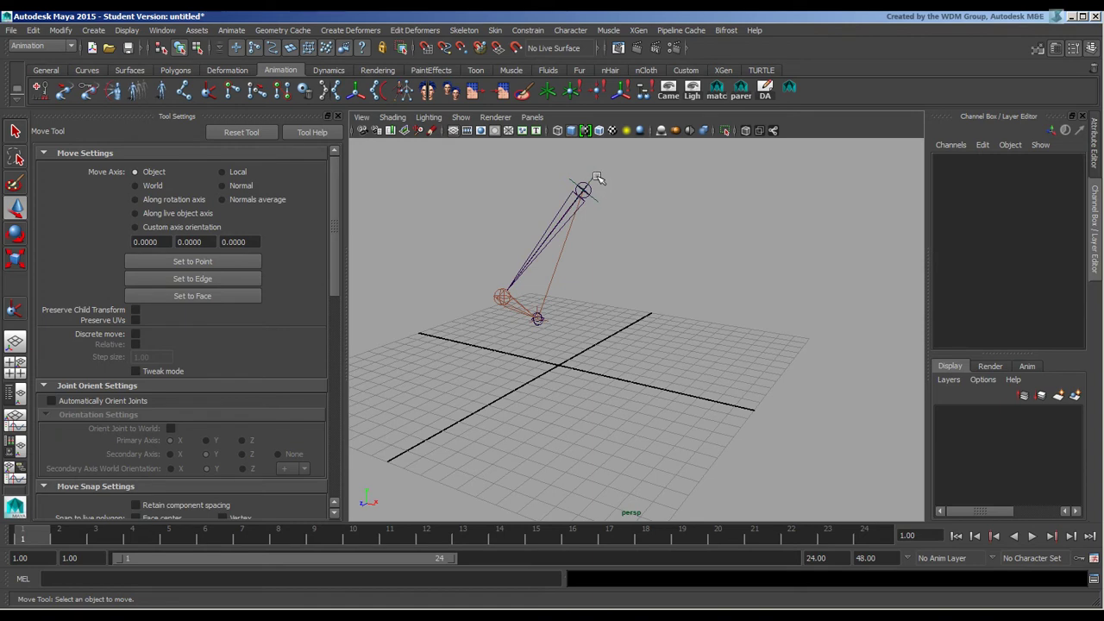
pyautogui.click(585, 192)
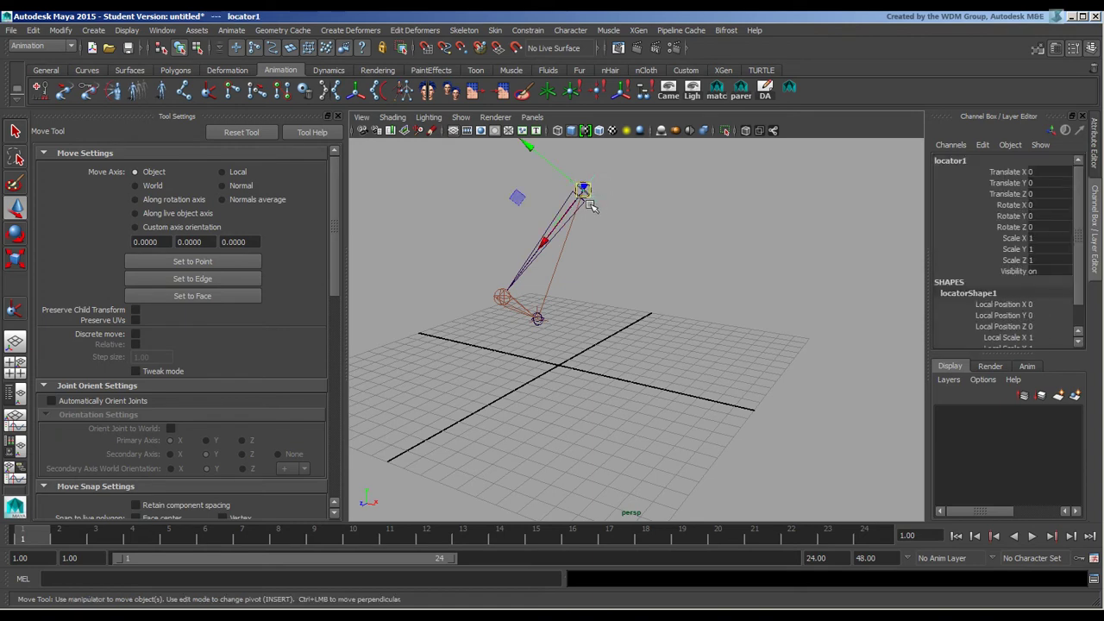
pyautogui.hotkey('shift', 'p')
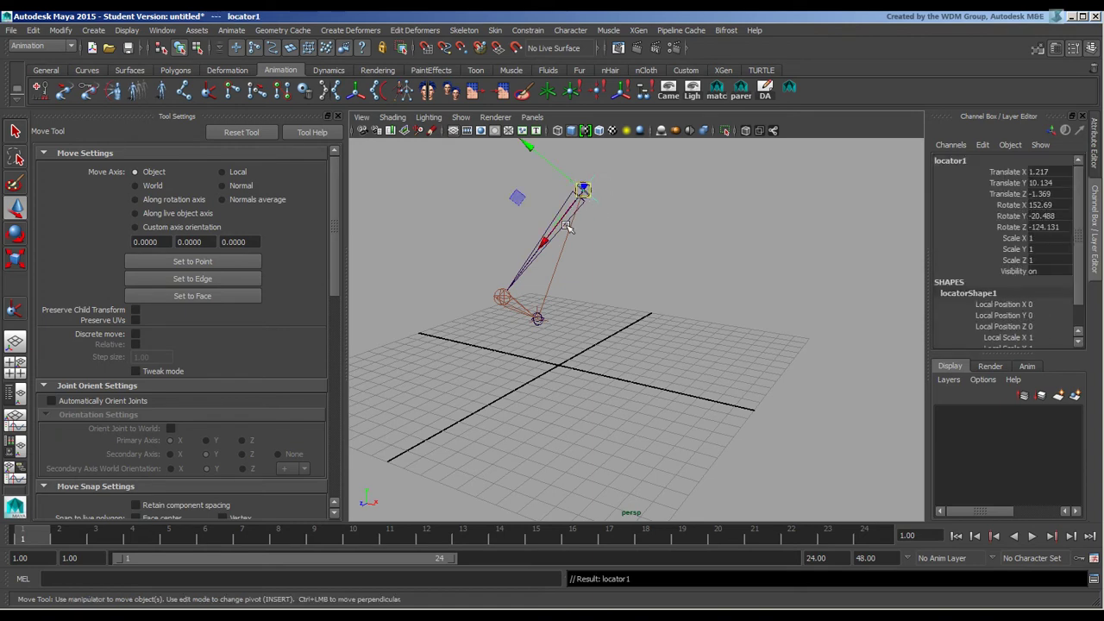
# Move the locator along its own axes to a spot in front of the knee, about X 0.07, Y 3.8, Z 6.2.
pyautogui.keyDown('alt'); pyautogui.moveTo(660, 259); pyautogui.dragTo(539, 228); pyautogui.keyUp('alt')
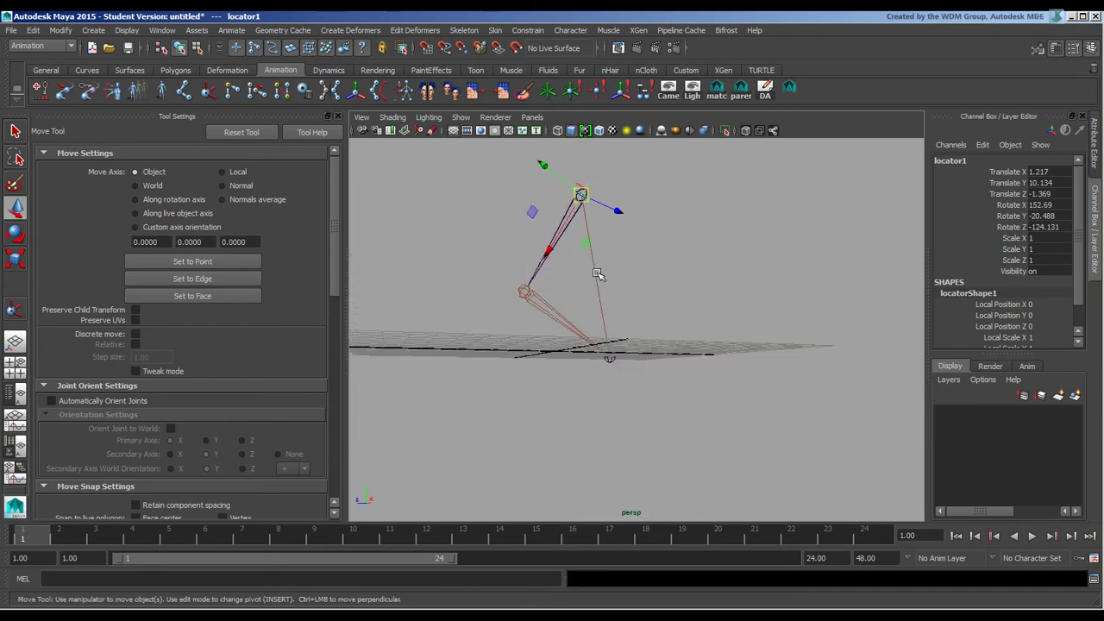
pyautogui.keyDown('alt'); pyautogui.moveTo(629, 213); pyautogui.dragTo(590, 293); pyautogui.keyUp('alt')
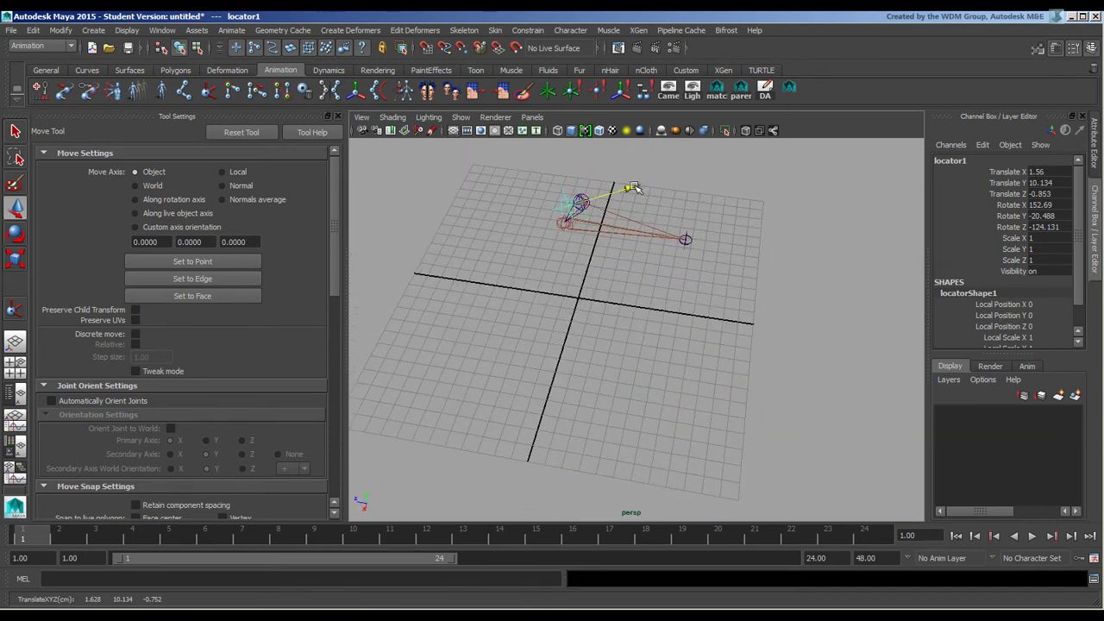
pyautogui.moveTo(642, 191); pyautogui.dragTo(687, 207)
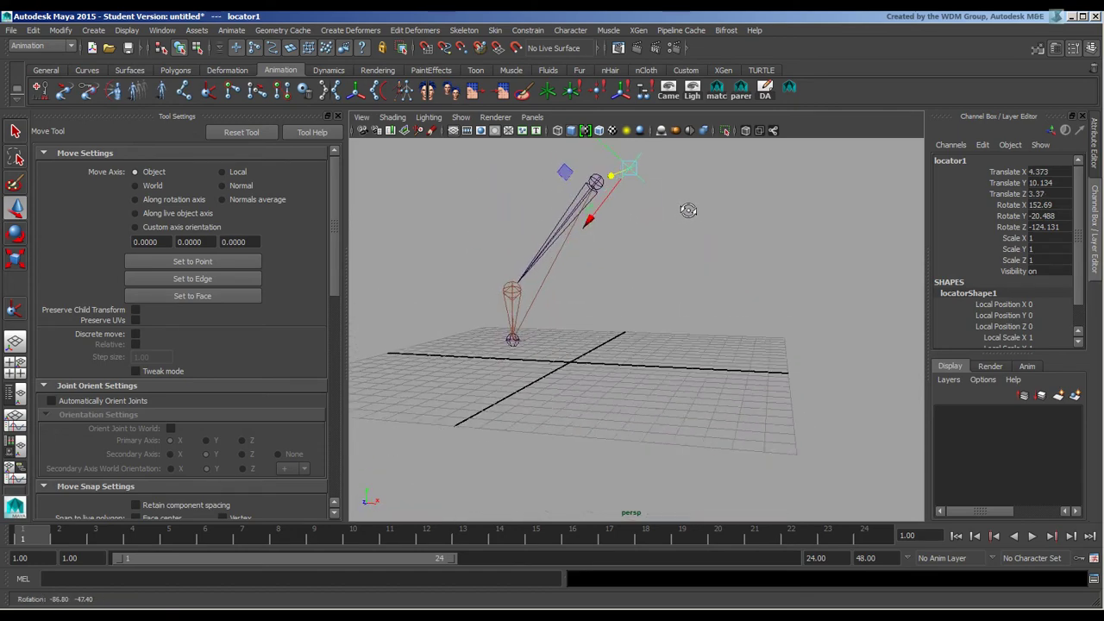
pyautogui.moveTo(589, 238); pyautogui.dragTo(464, 364)
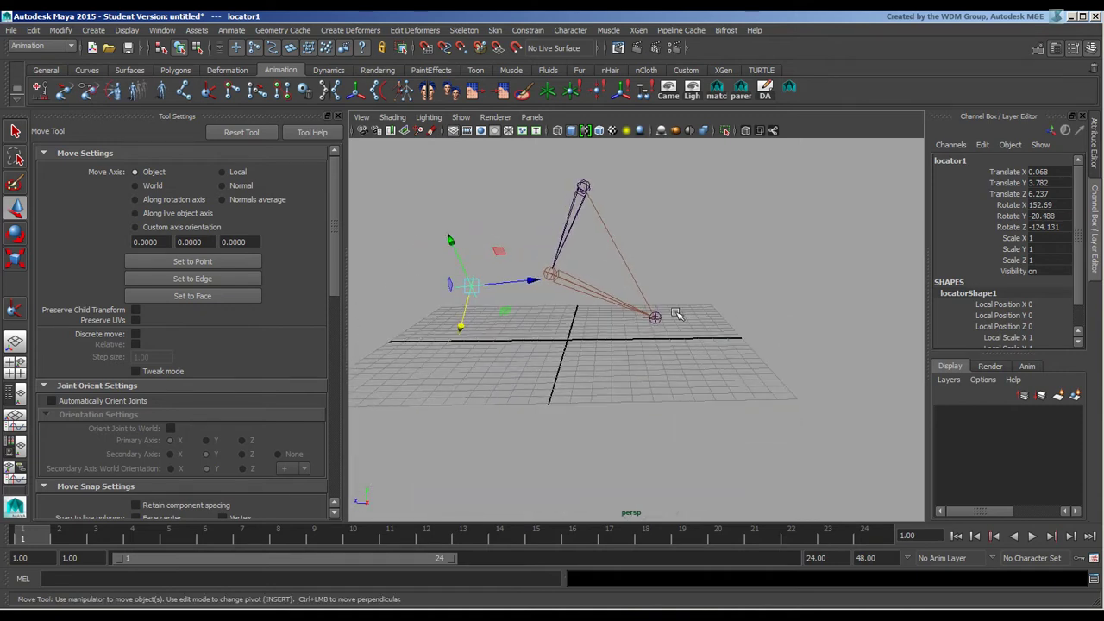
# Try a Pole Vector constraint from the hand-placed locator to the leg's IK handle.
pyautogui.click(660, 312)
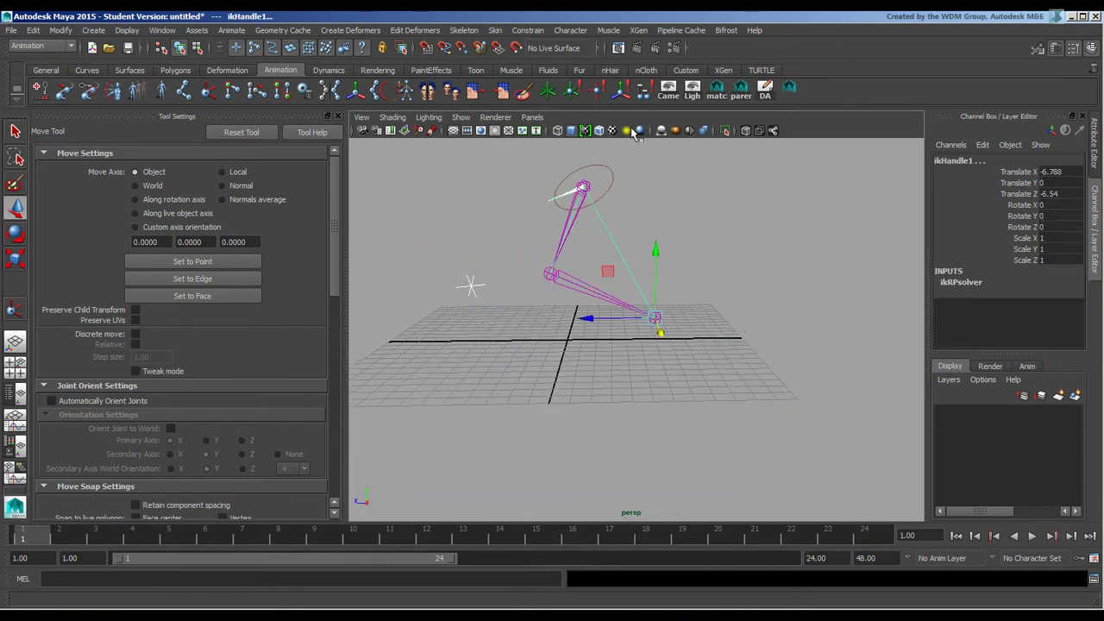
pyautogui.click(528, 31)
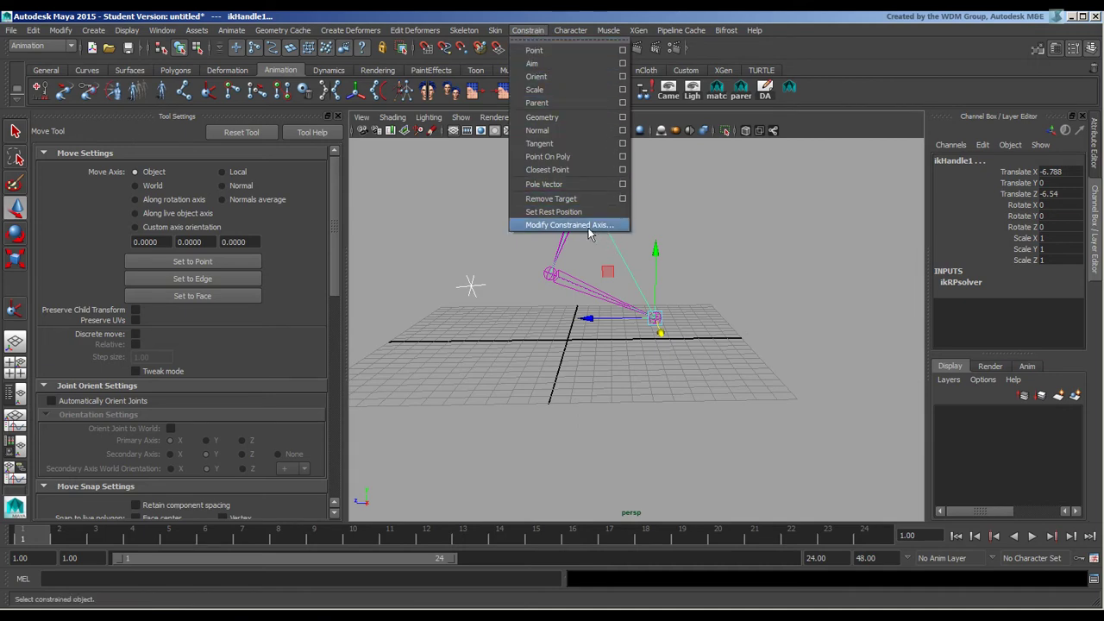
pyautogui.click(592, 184)
pyautogui.keyDown('alt'); pyautogui.moveTo(595, 284); pyautogui.dragTo(559, 296); pyautogui.keyUp('alt')
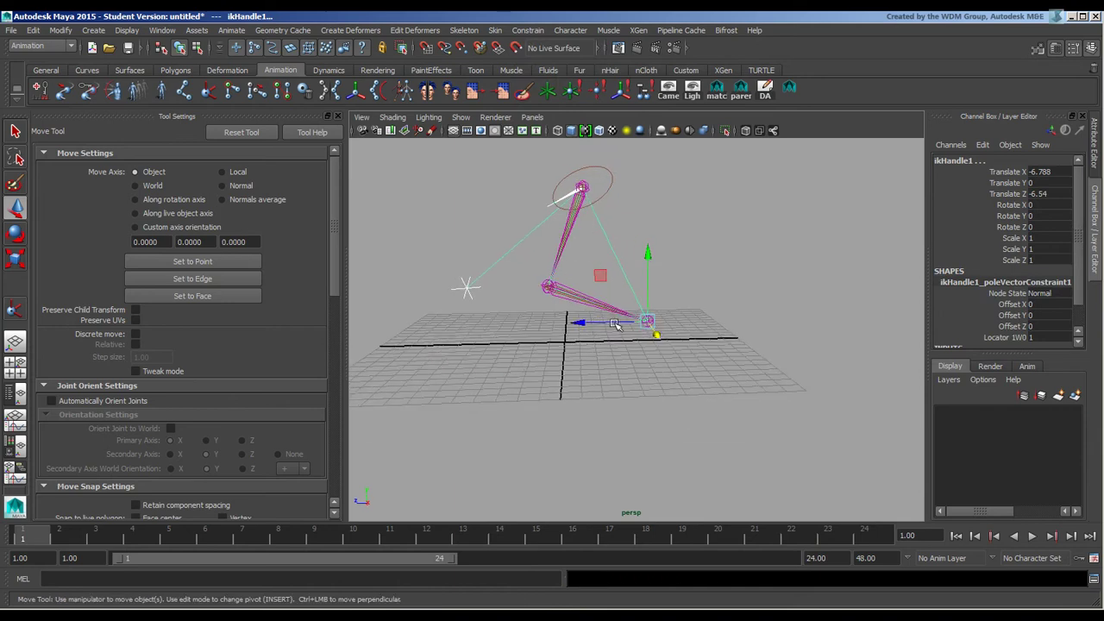
# Undo the pole vector constraint and view the leg with its locator from other angles.
pyautogui.keyDown('alt'); pyautogui.moveTo(604, 336); pyautogui.dragTo(572, 328); pyautogui.keyUp('alt')
pyautogui.click(543, 369)
pyautogui.click(450, 347)
pyautogui.click(638, 353)
pyautogui.keyDown('alt'); pyautogui.moveTo(572, 327); pyautogui.dragTo(571, 345, button='right'); pyautogui.keyUp('alt')
pyautogui.keyDown('alt'); pyautogui.moveTo(572, 344); pyautogui.dragTo(621, 346, button='middle'); pyautogui.keyUp('alt')
pyautogui.keyDown('alt'); pyautogui.moveTo(621, 346); pyautogui.dragTo(590, 348); pyautogui.keyUp('alt')
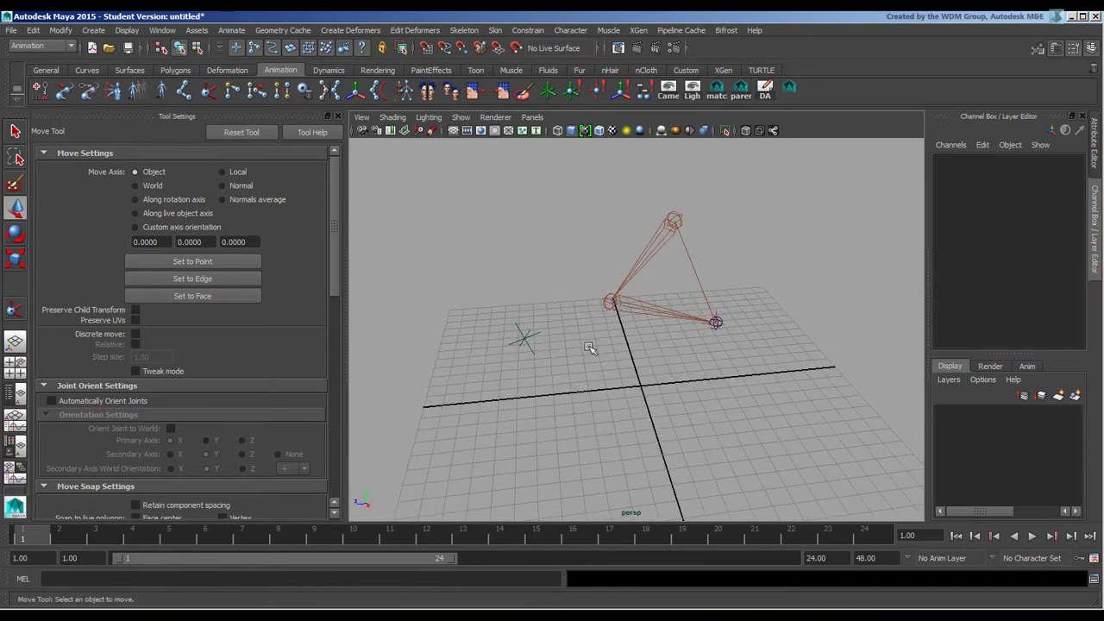
pyautogui.keyDown('alt'); pyautogui.moveTo(653, 364); pyautogui.dragTo(649, 334); pyautogui.keyUp('alt')
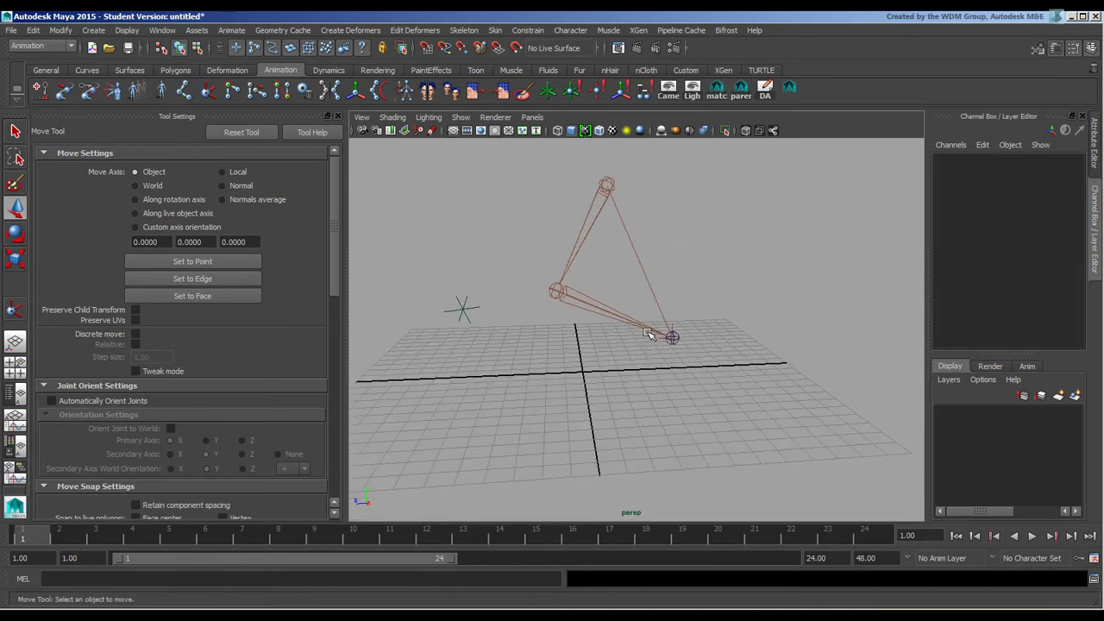
# Point constrain the locator to both the top and end joints, using default constraint settings without maintained offset.
pyautogui.click(616, 185)
pyautogui.click(674, 340)
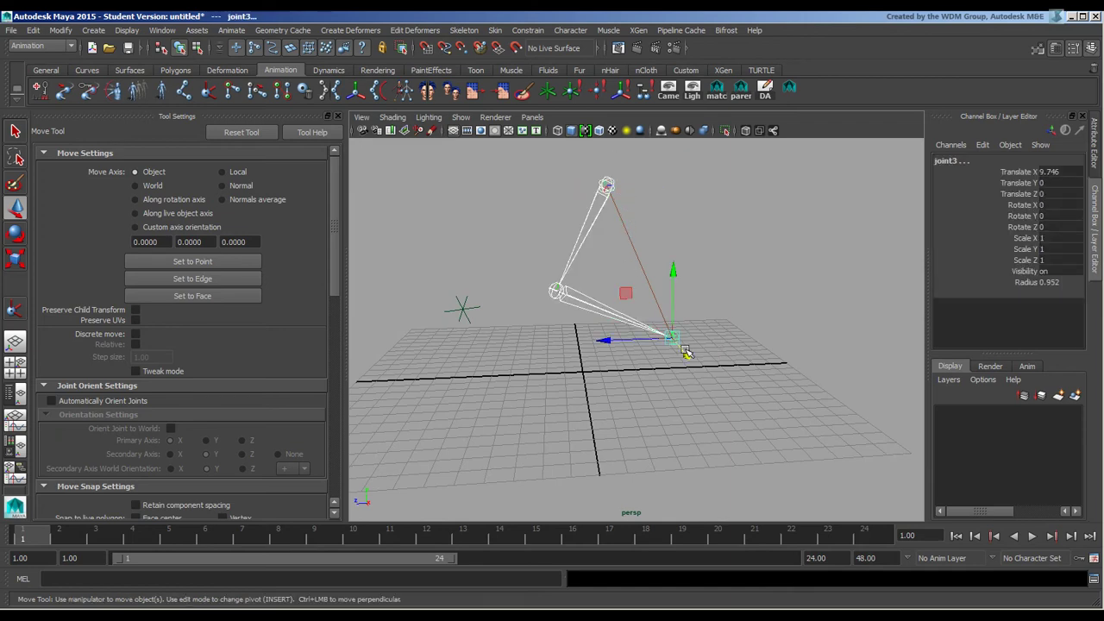
pyautogui.click(462, 312)
pyautogui.click(570, 30)
pyautogui.moveTo(528, 30)
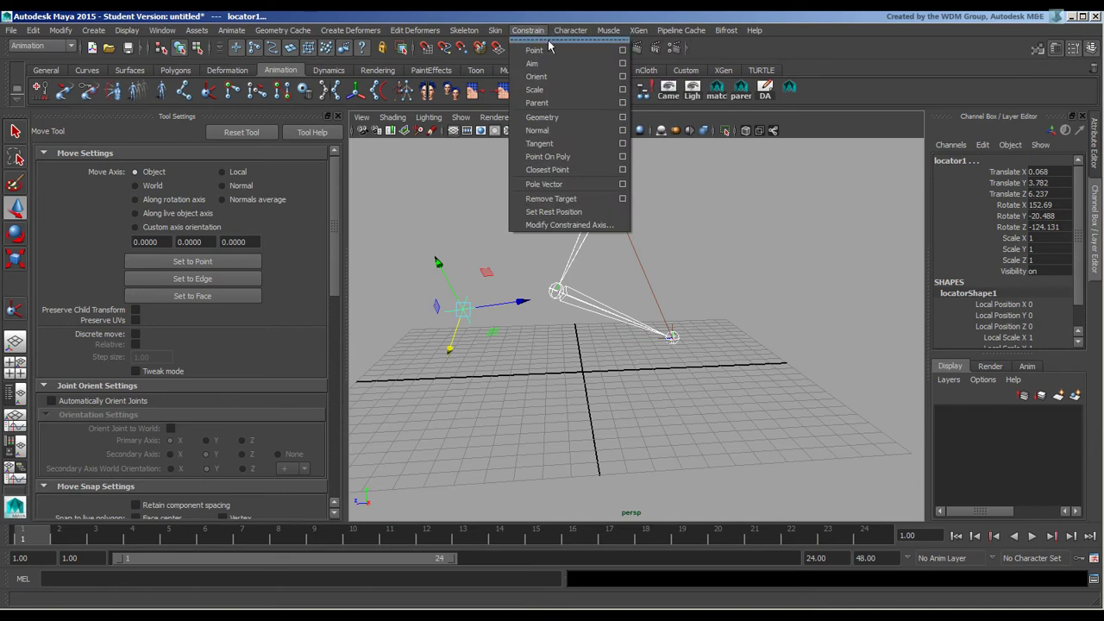
pyautogui.click(622, 50)
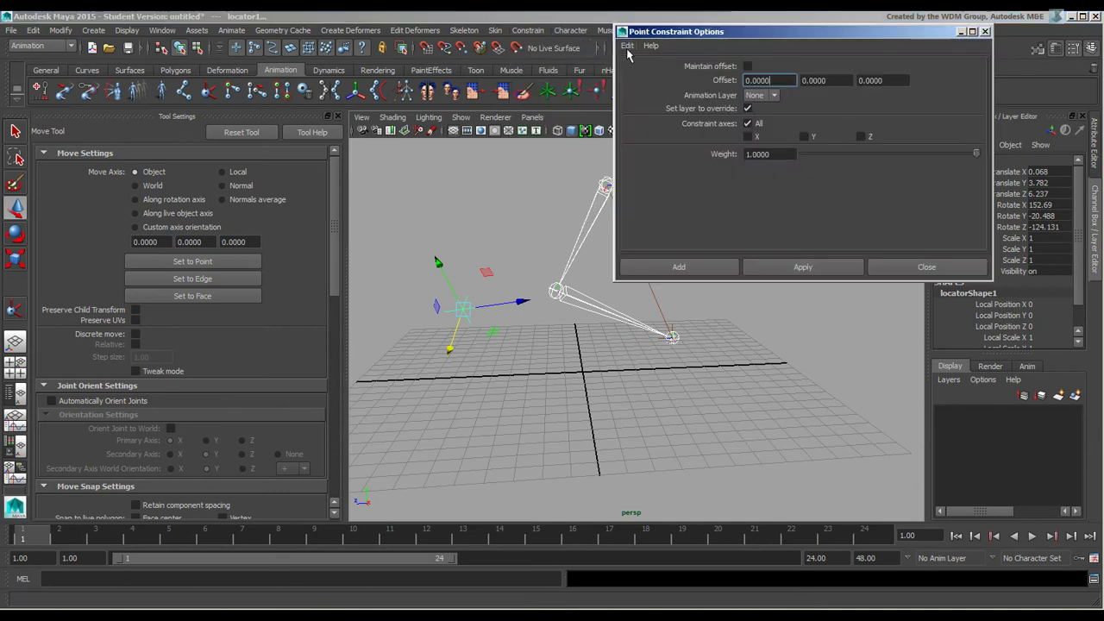
pyautogui.click(627, 46)
pyautogui.click(664, 72)
pyautogui.click(673, 268)
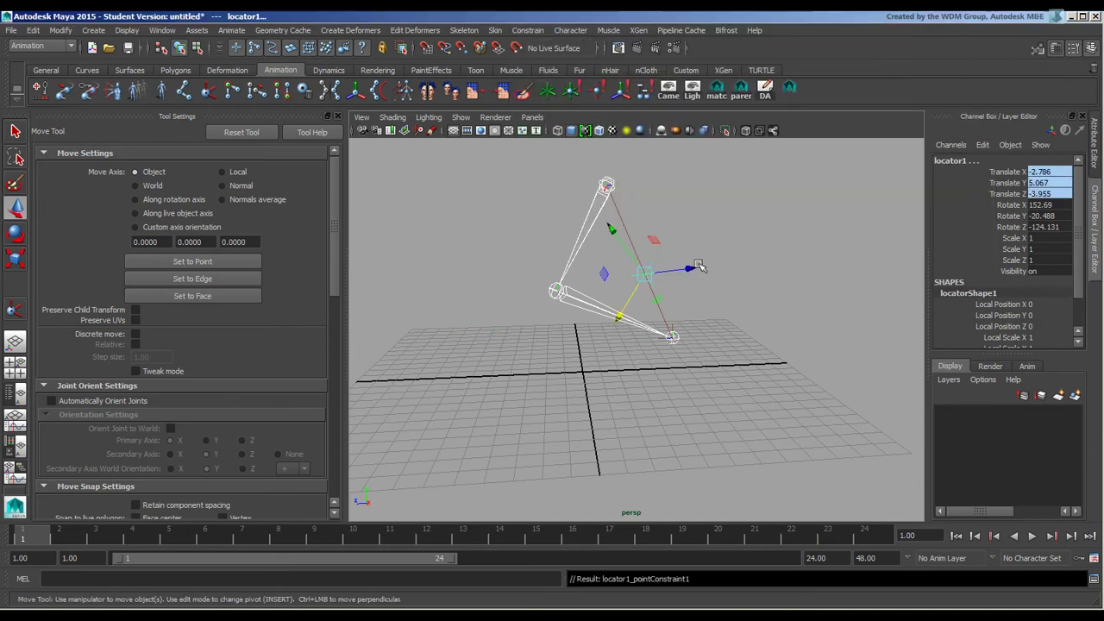
# Aim constrain the locator at the knee joint, using default constraint settings with aim vector 1, 0, 0.
pyautogui.moveTo(709, 315)
pyautogui.keyDown('alt'); pyautogui.mouseDown()
pyautogui.moveTo(756, 308)
pyautogui.moveTo(732, 326)
pyautogui.moveTo(707, 319)
pyautogui.moveTo(724, 305)
pyautogui.moveTo(710, 336)
pyautogui.mouseUp(); pyautogui.keyUp('alt')
pyautogui.click(732, 326)
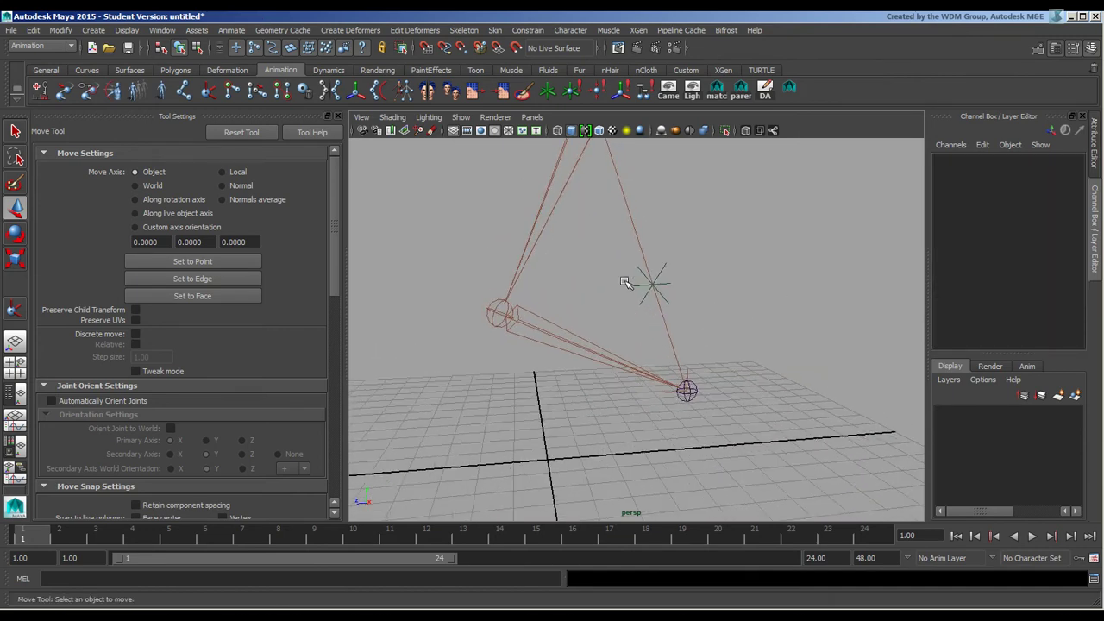
pyautogui.click(507, 313)
pyautogui.click(647, 294)
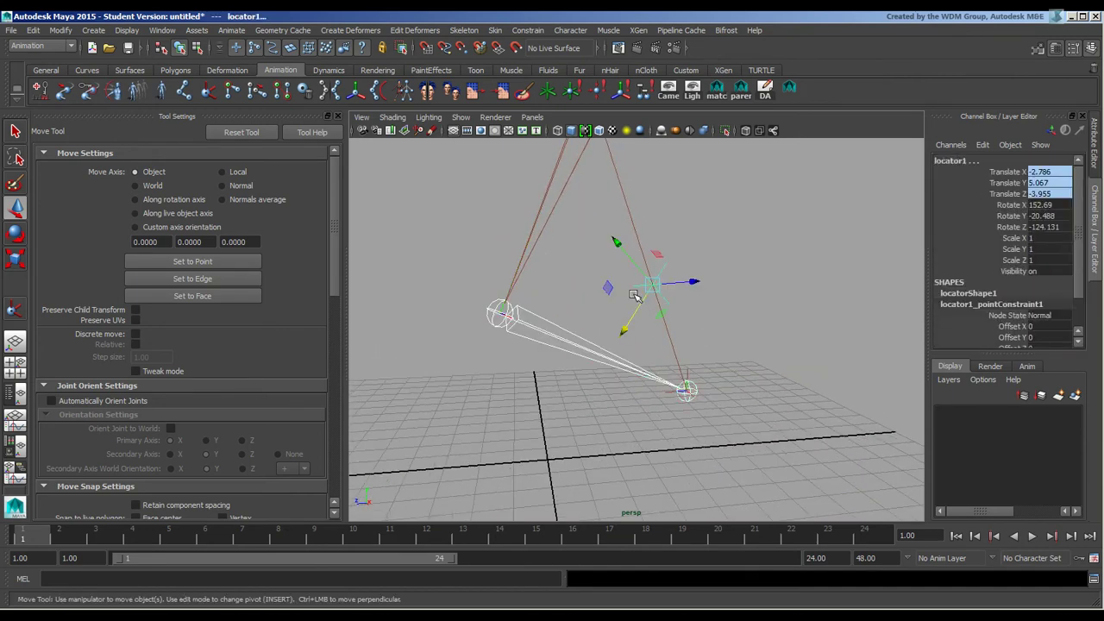
pyautogui.click(528, 31)
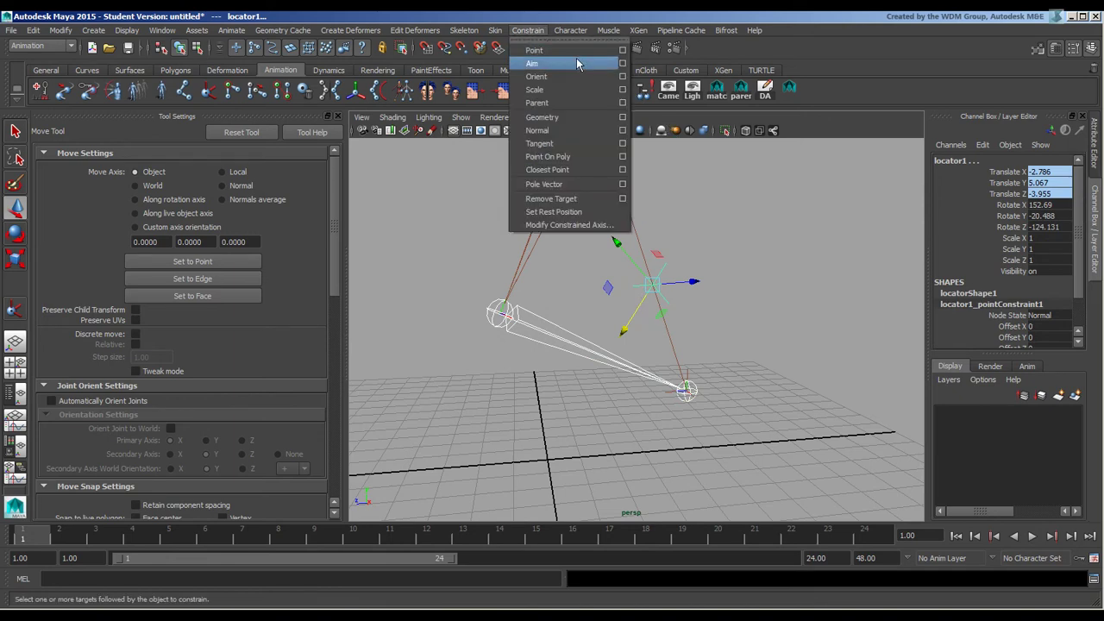
pyautogui.click(623, 64)
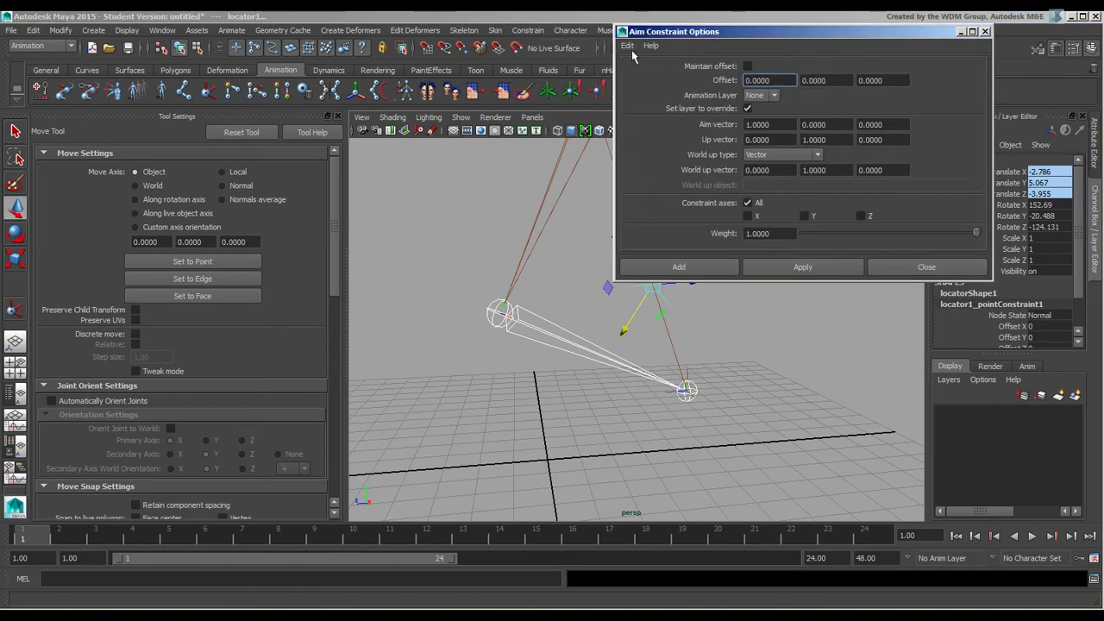
pyautogui.click(629, 48)
pyautogui.click(659, 73)
pyautogui.click(679, 266)
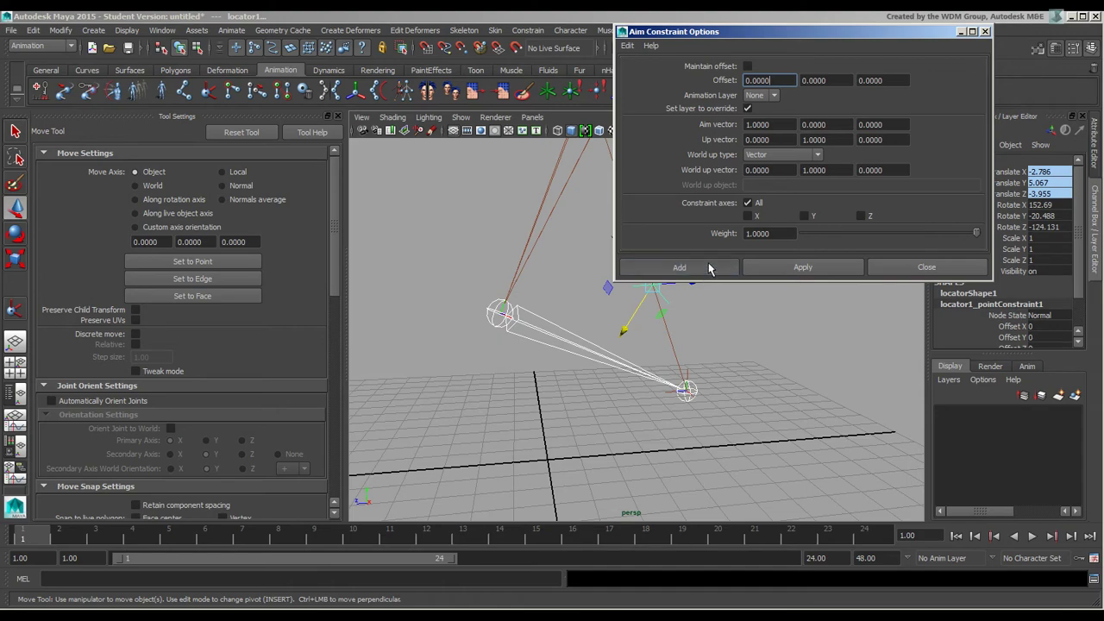
pyautogui.keyDown('alt'); pyautogui.moveTo(741, 296); pyautogui.dragTo(792, 343); pyautogui.keyUp('alt')
pyautogui.click(717, 331)
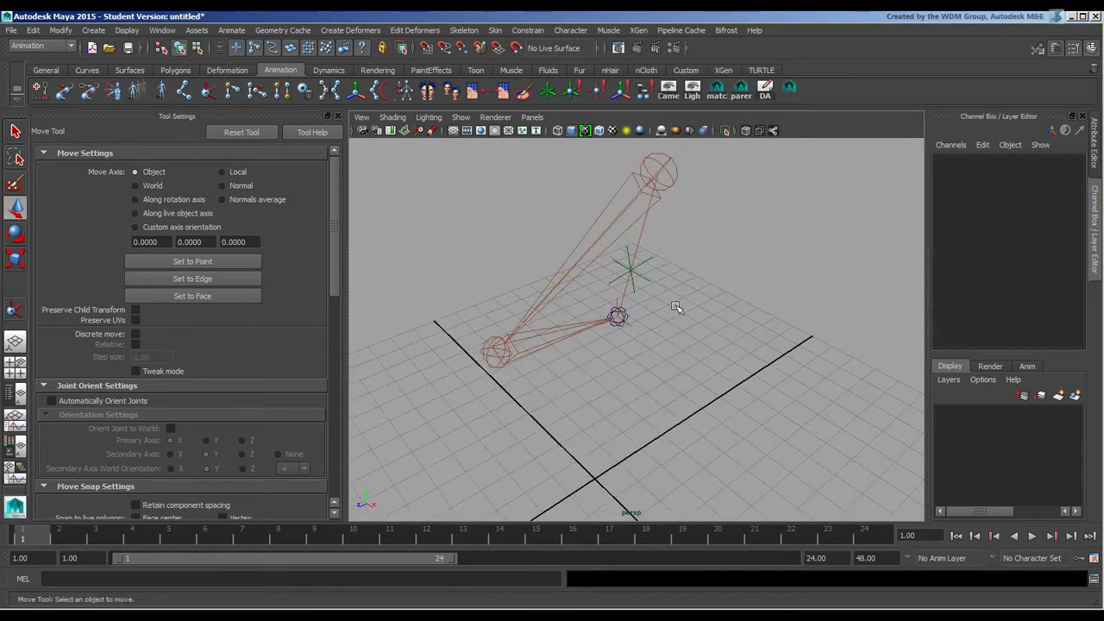
# Show the Outliner beside the perspective view and delete the locator's point and aim constraints.
pyautogui.keyDown('alt'); pyautogui.moveTo(676, 307); pyautogui.dragTo(672, 295); pyautogui.keyUp('alt')
pyautogui.click(666, 274)
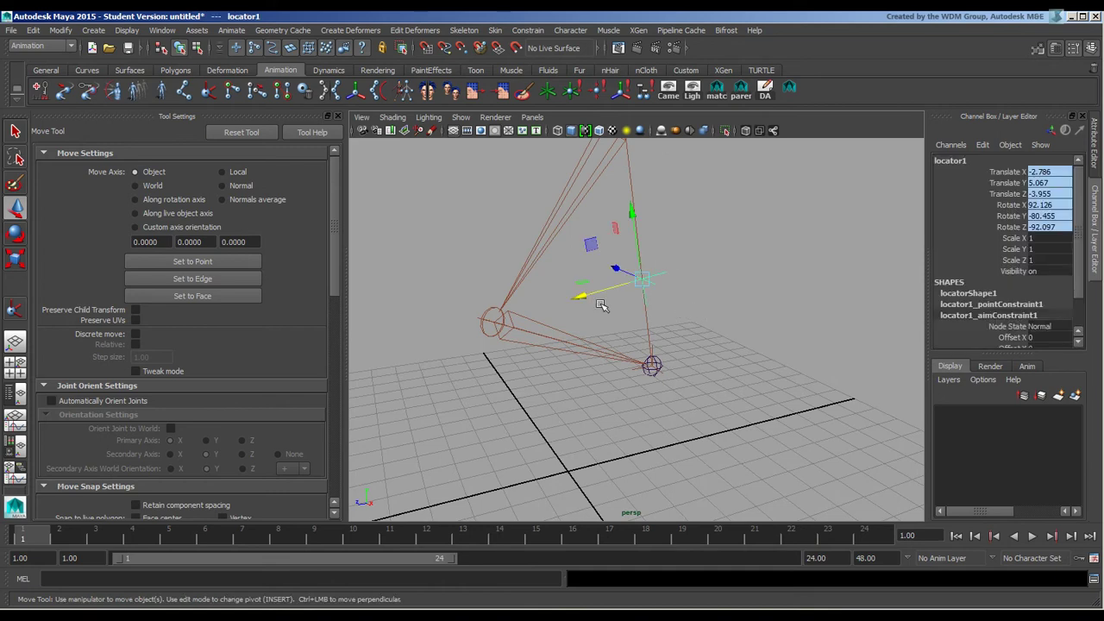
pyautogui.click(17, 393)
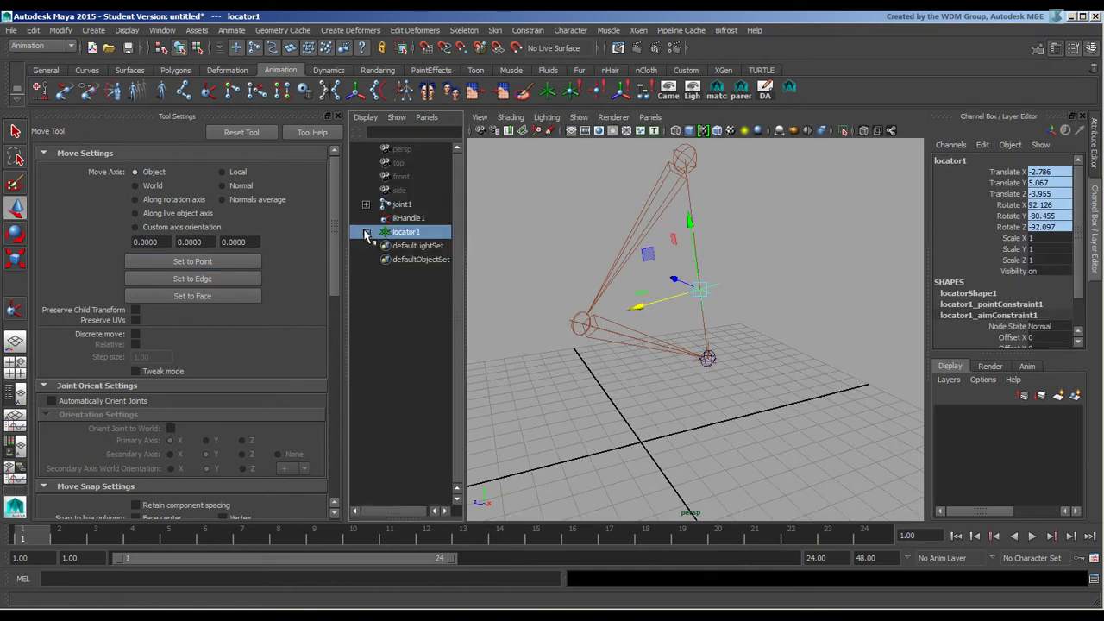
pyautogui.click(367, 233)
pyautogui.click(422, 245)
pyautogui.keyDown('shift'); pyautogui.click(431, 259); pyautogui.keyUp('shift')
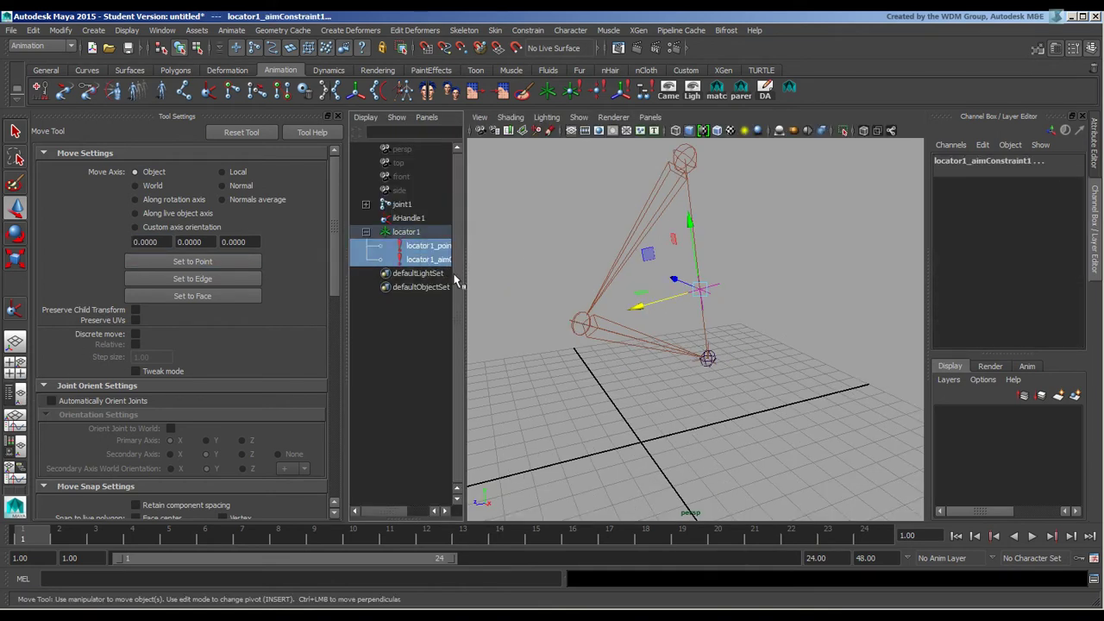
pyautogui.press('Delete')
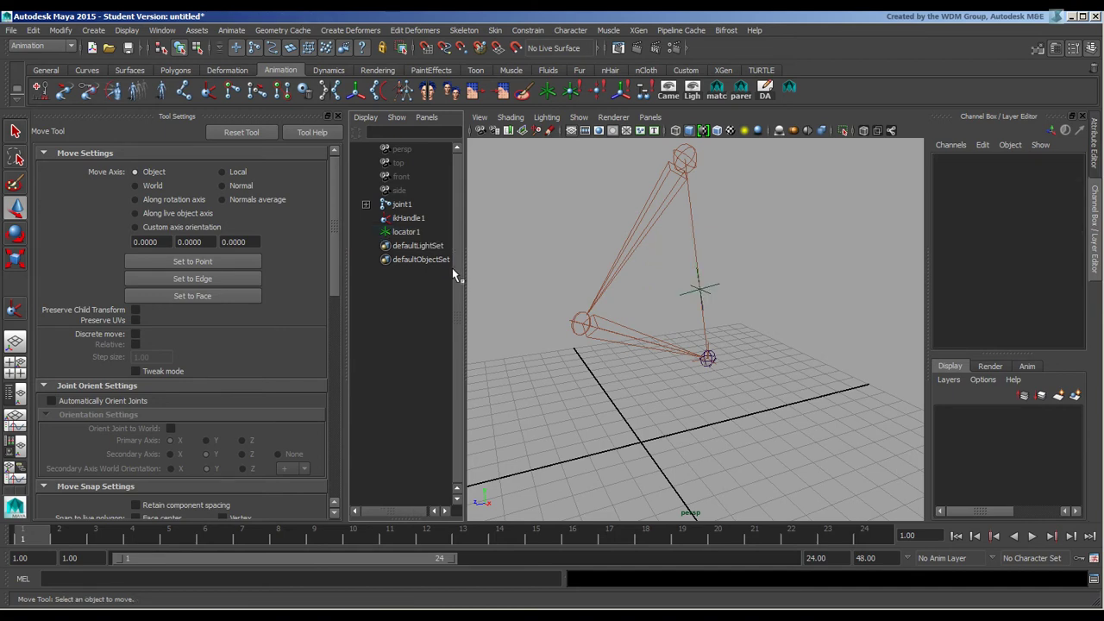
# Move the locator along its X axis out in front of the knee, to about X -2.8, Y 3.5, Z 5.2.
pyautogui.click(672, 296)
pyautogui.moveTo(645, 308); pyautogui.dragTo(394, 349)
pyautogui.keyDown('alt'); pyautogui.moveTo(604, 298); pyautogui.dragTo(815, 267); pyautogui.keyUp('alt')
pyautogui.keyDown('alt'); pyautogui.moveTo(816, 267); pyautogui.dragTo(728, 295, button='right'); pyautogui.keyUp('alt')
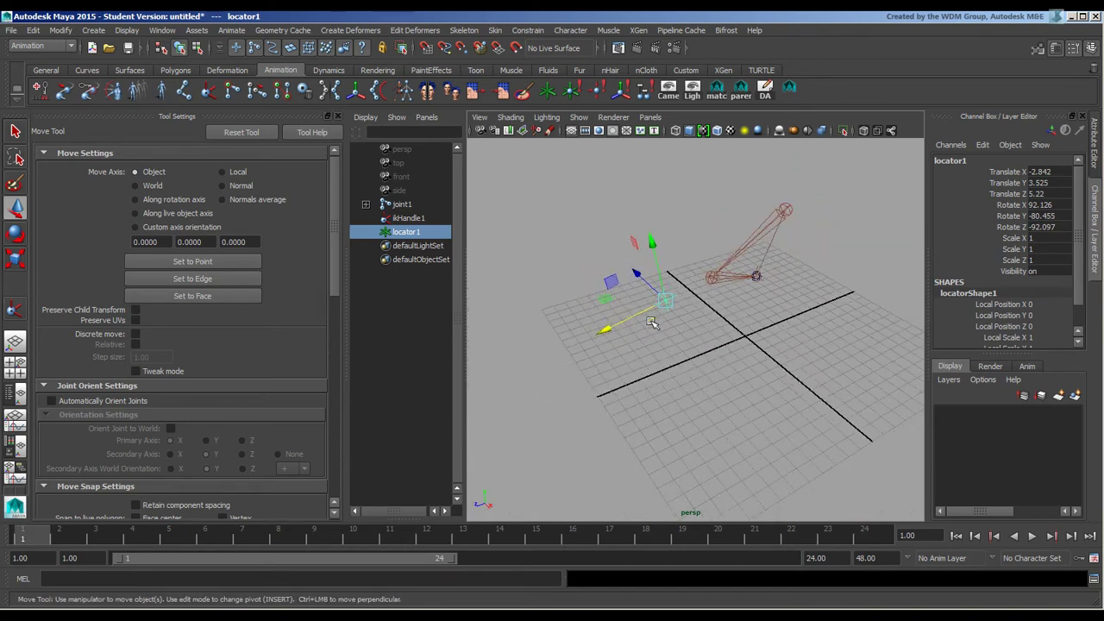
pyautogui.moveTo(624, 322); pyautogui.dragTo(761, 319)
# Constrain the leg's IK handle to the locator with a Pole Vector constraint and return to the full perspective view.
pyautogui.keyDown('shift'); pyautogui.click(793, 286); pyautogui.keyUp('shift')
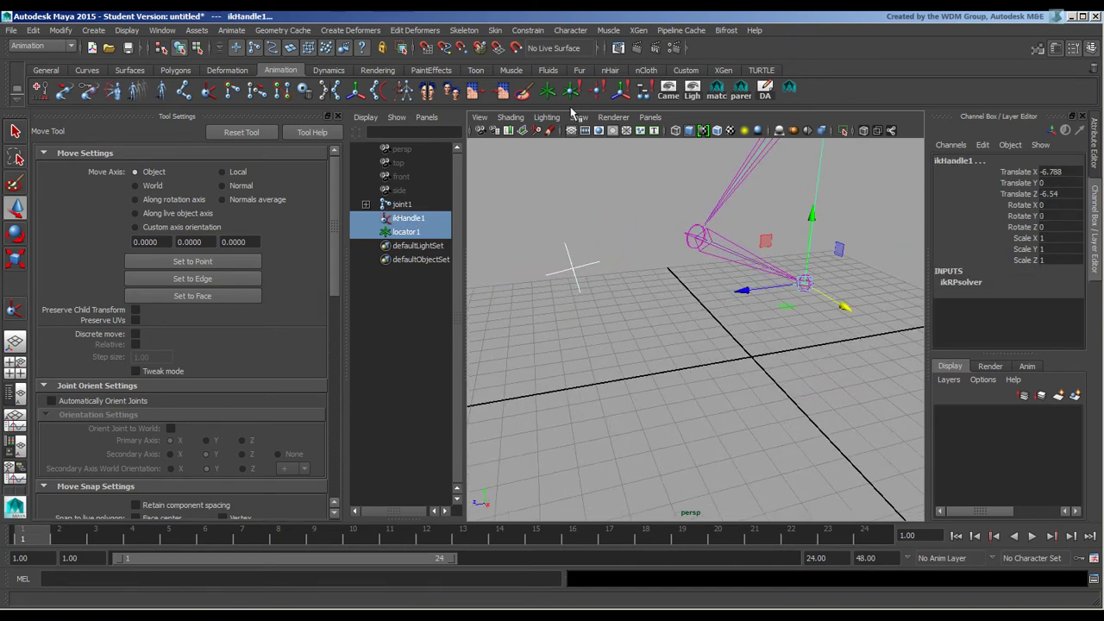
pyautogui.click(528, 31)
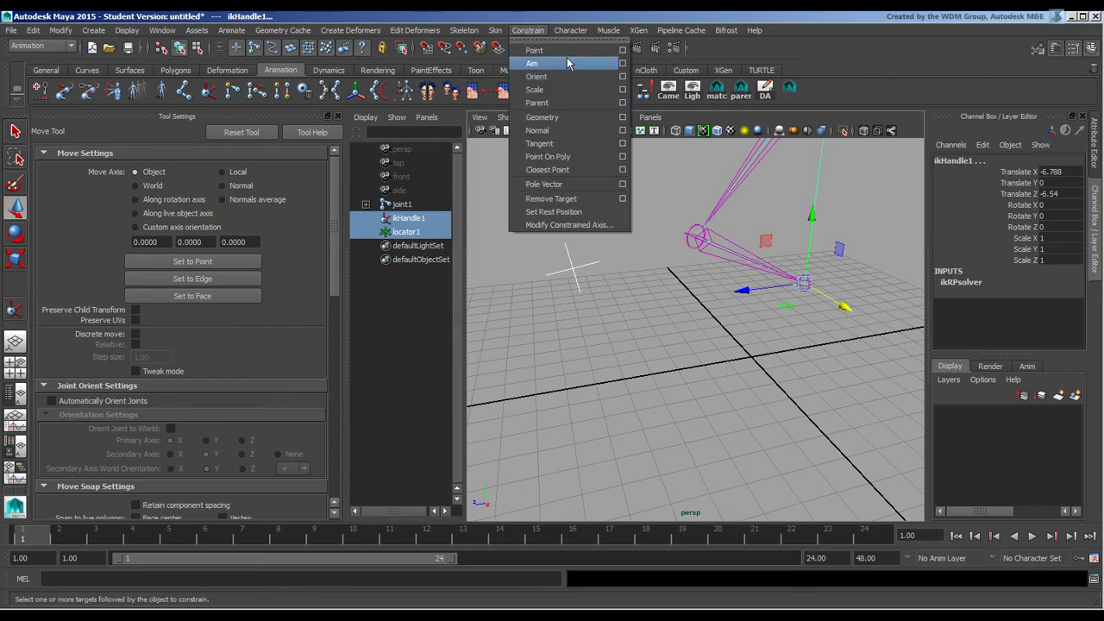
pyautogui.click(544, 184)
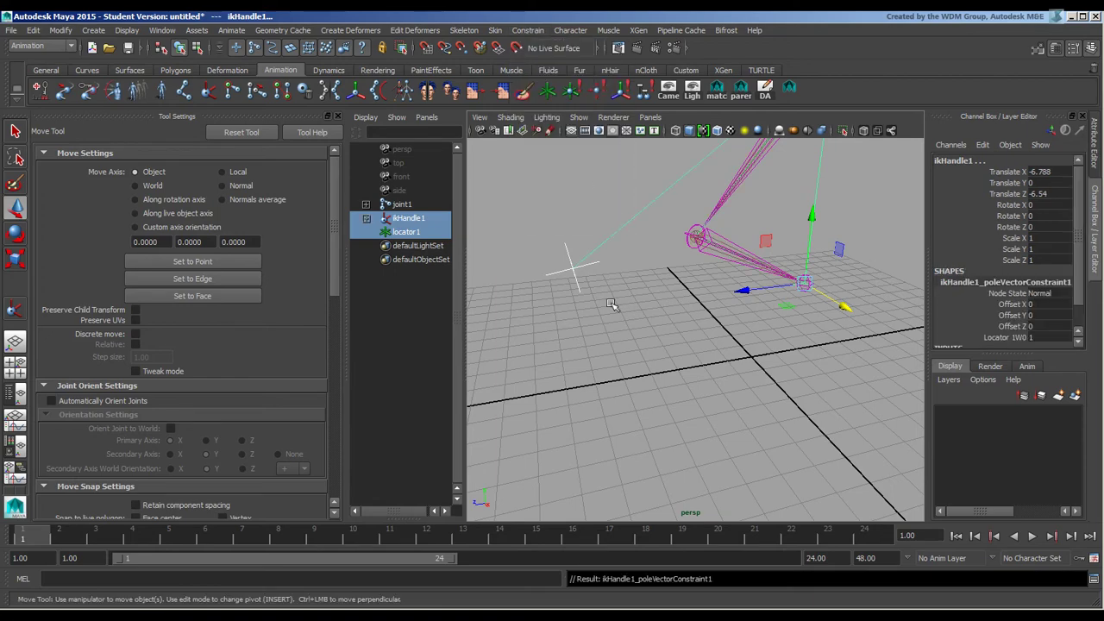
pyautogui.moveTo(623, 332)
pyautogui.keyDown('alt'); pyautogui.mouseDown()
pyautogui.moveTo(801, 353)
pyautogui.moveTo(847, 370)
pyautogui.moveTo(677, 316)
pyautogui.moveTo(647, 325)
pyautogui.moveTo(643, 315)
pyautogui.moveTo(607, 341)
pyautogui.moveTo(611, 350)
pyautogui.mouseUp(); pyautogui.keyUp('alt')
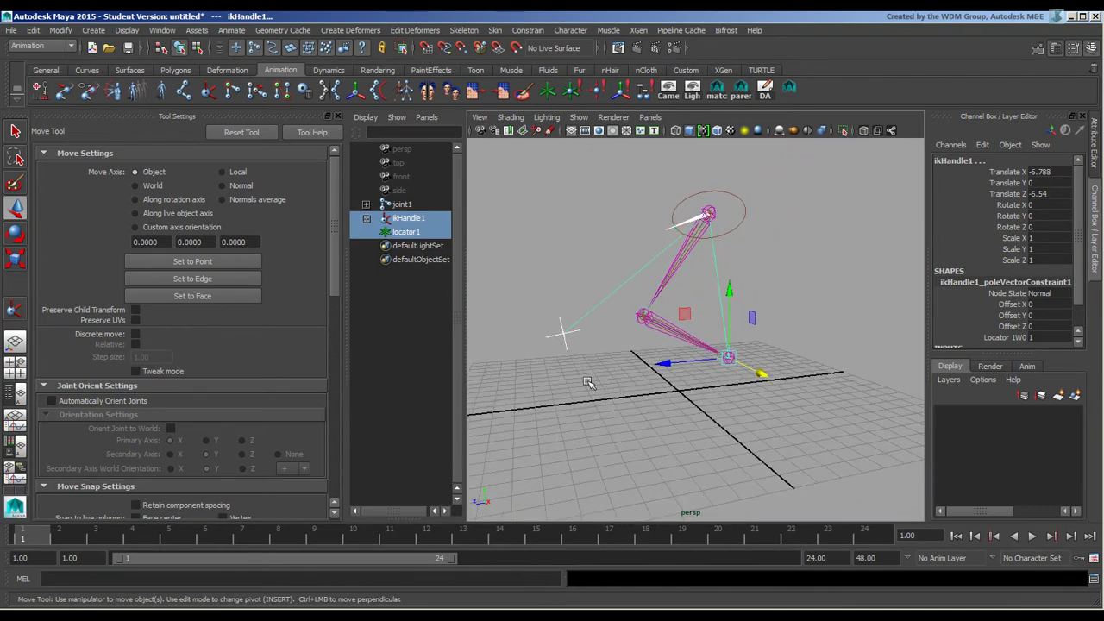
pyautogui.click(546, 214)
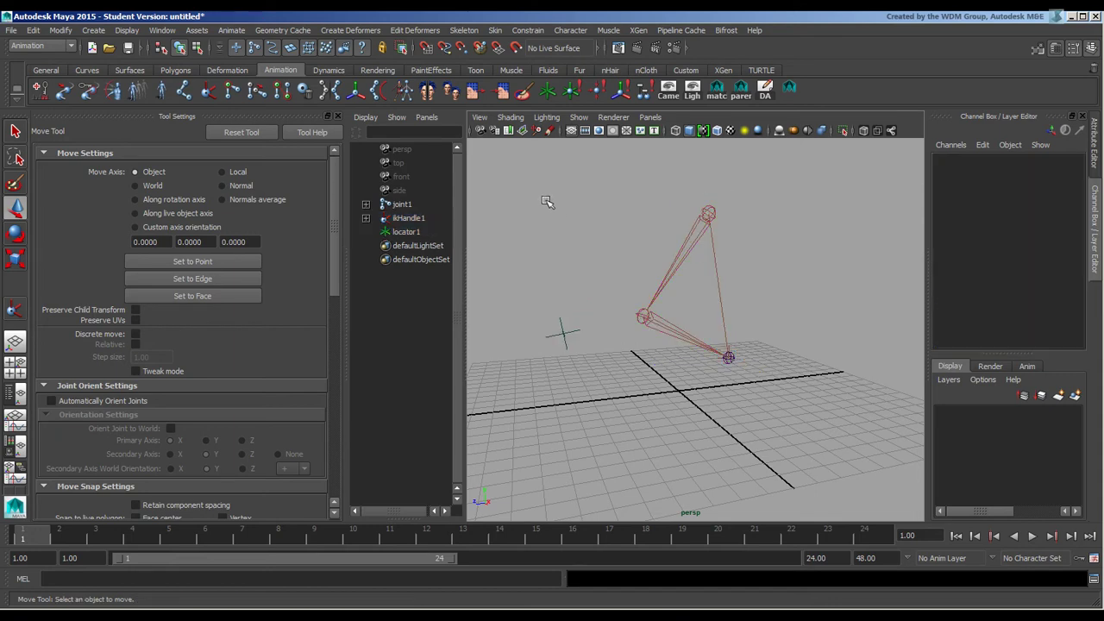
pyautogui.press('space')
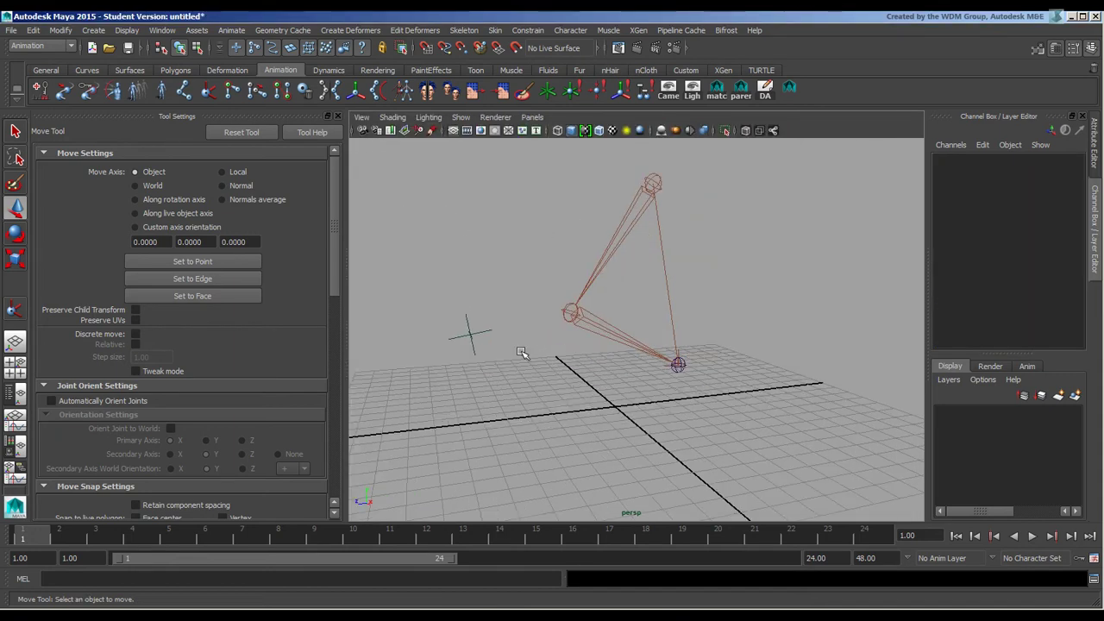
# Delete the leg joint chain together with its IK handle and pole vector locator, leaving the scene empty.
pyautogui.keyDown('alt'); pyautogui.moveTo(521, 353); pyautogui.dragTo(538, 384); pyautogui.keyUp('alt')
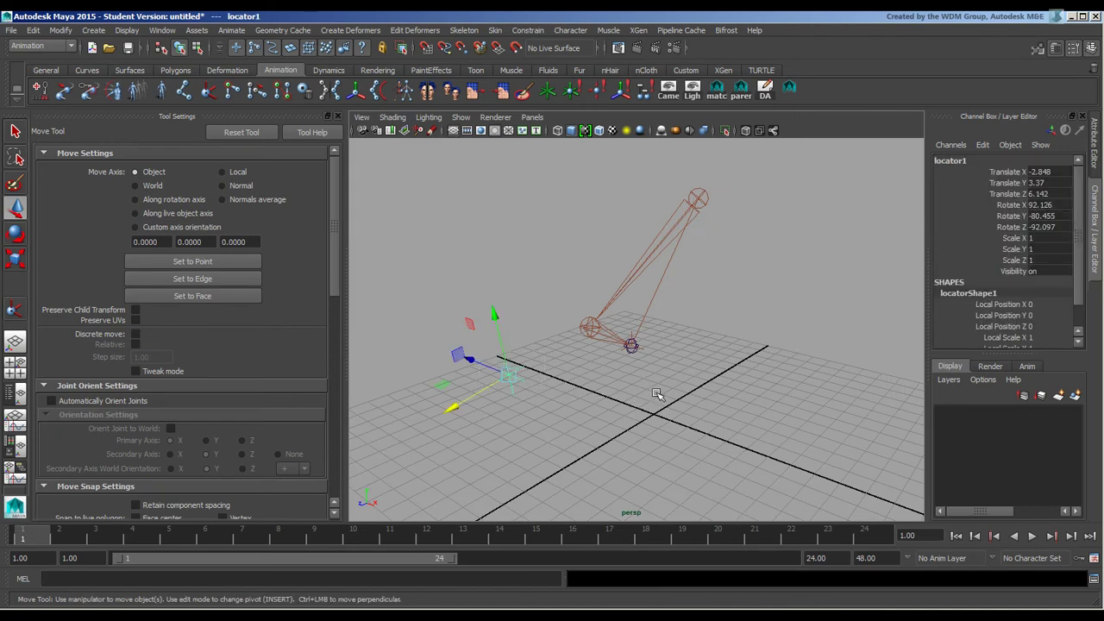
pyautogui.click(676, 384)
pyautogui.click(692, 213)
pyautogui.press('Delete')
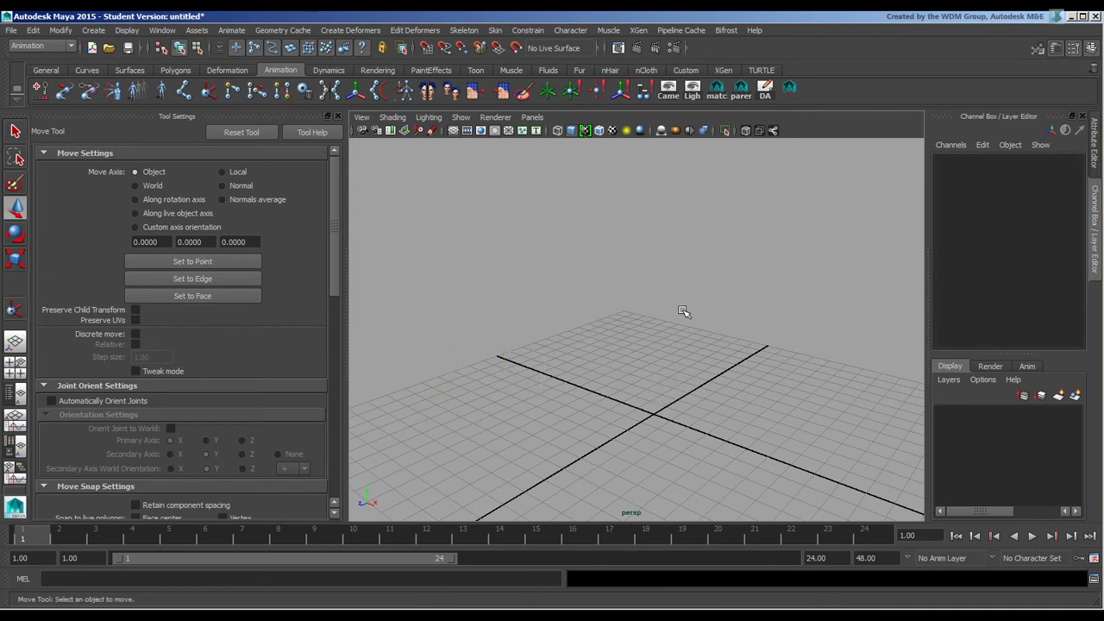
# Create a polygon plane at the origin with width and height subdivisions of 1, and scale it uniformly to about 12.3.
pyautogui.click(175, 70)
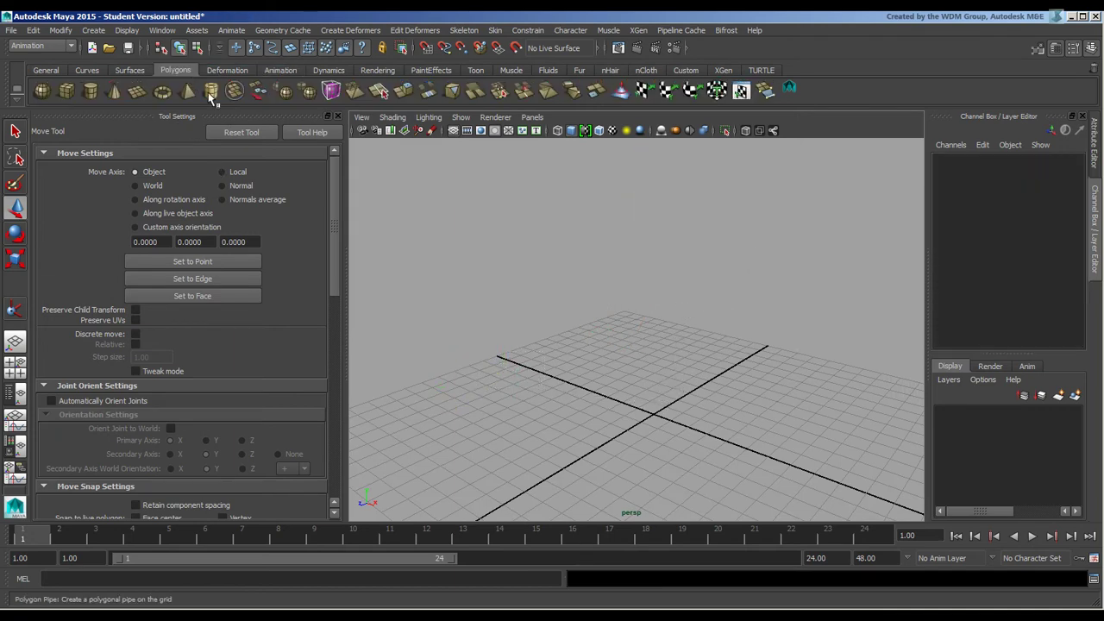
pyautogui.click(137, 92)
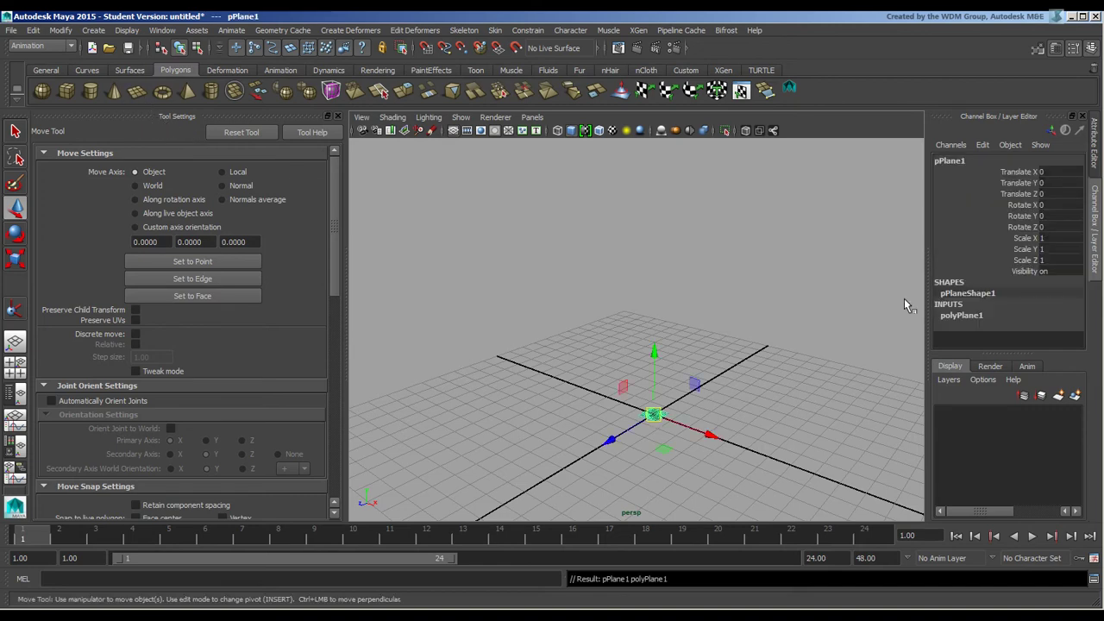
pyautogui.click(960, 319)
pyautogui.scroll(-2, 1080, 284)
pyautogui.moveTo(1039, 310); pyautogui.dragTo(1045, 320)
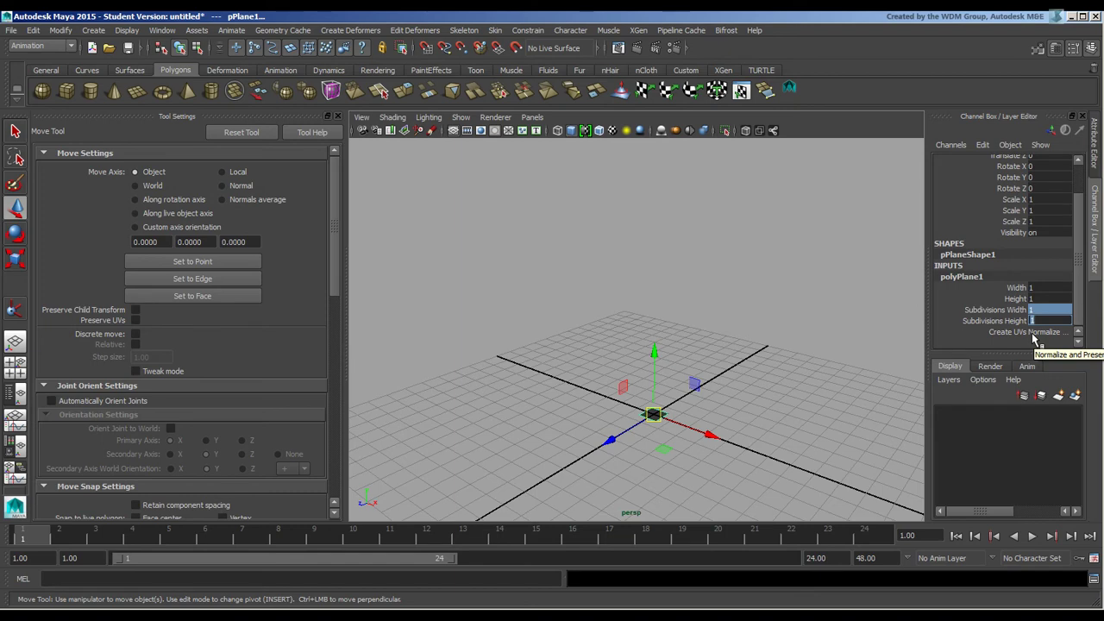
pyautogui.click(13, 260)
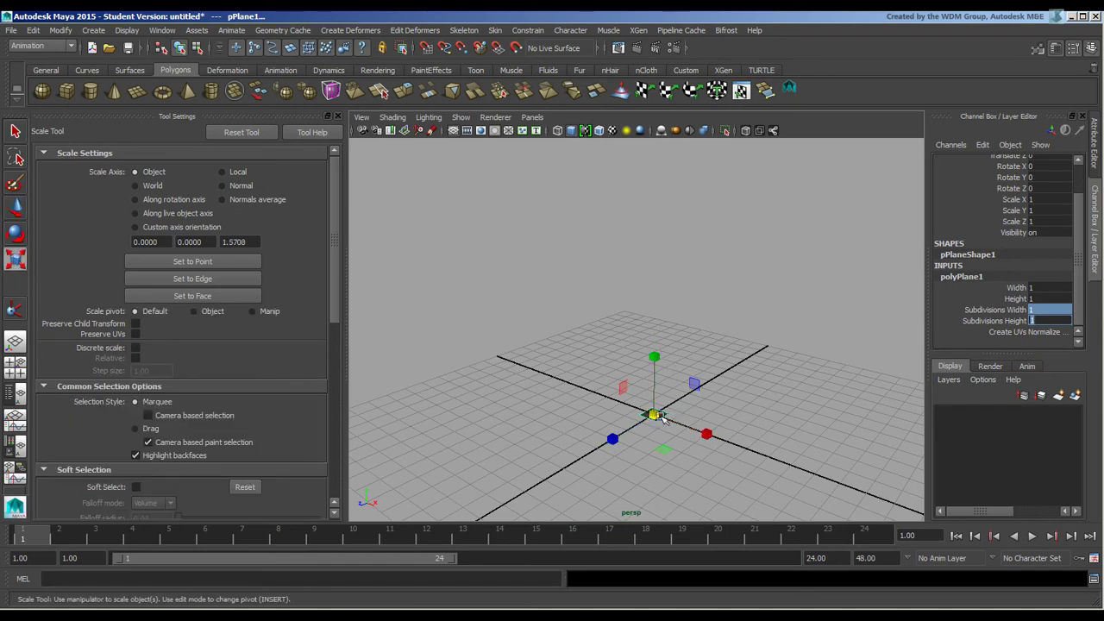
pyautogui.moveTo(662, 418); pyautogui.dragTo(832, 414)
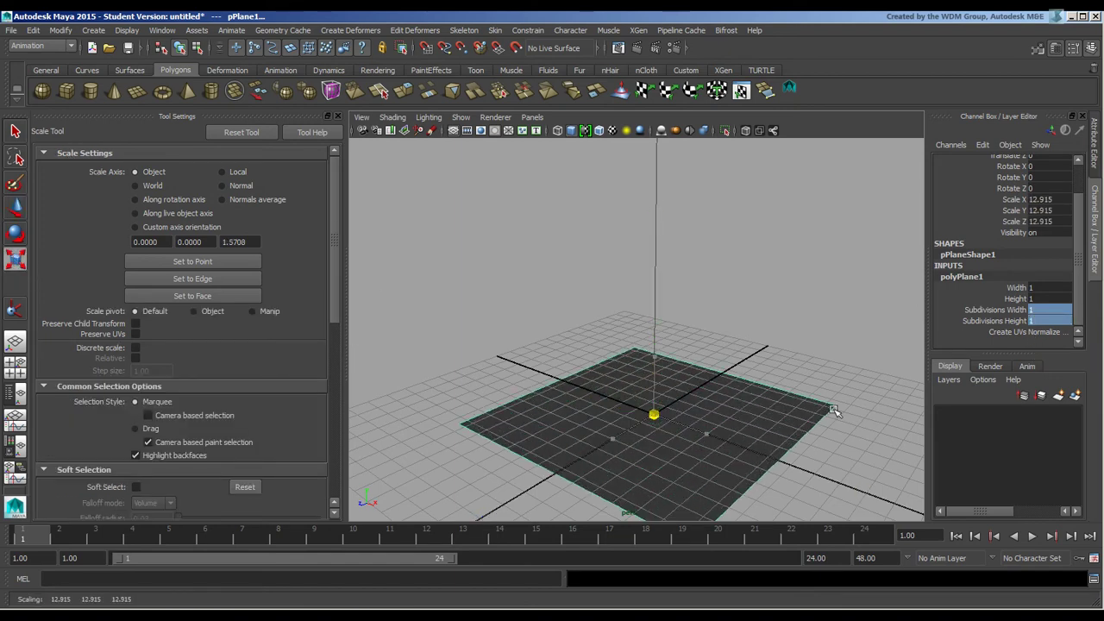
# Rotate the plane upright at an arbitrary tilt, to about X -3.4, Y -14.2, Z 104.
pyautogui.click(16, 233)
pyautogui.moveTo(636, 402); pyautogui.dragTo(614, 315)
pyautogui.moveTo(624, 363); pyautogui.dragTo(705, 328)
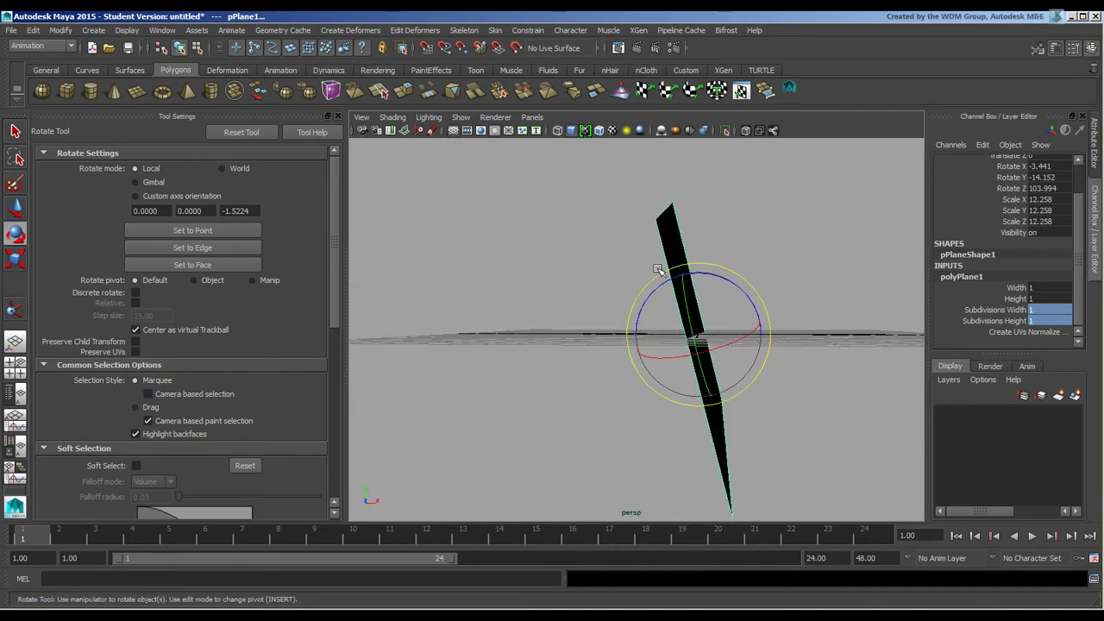
pyautogui.keyDown('alt'); pyautogui.moveTo(657, 270); pyautogui.dragTo(610, 370); pyautogui.keyUp('alt')
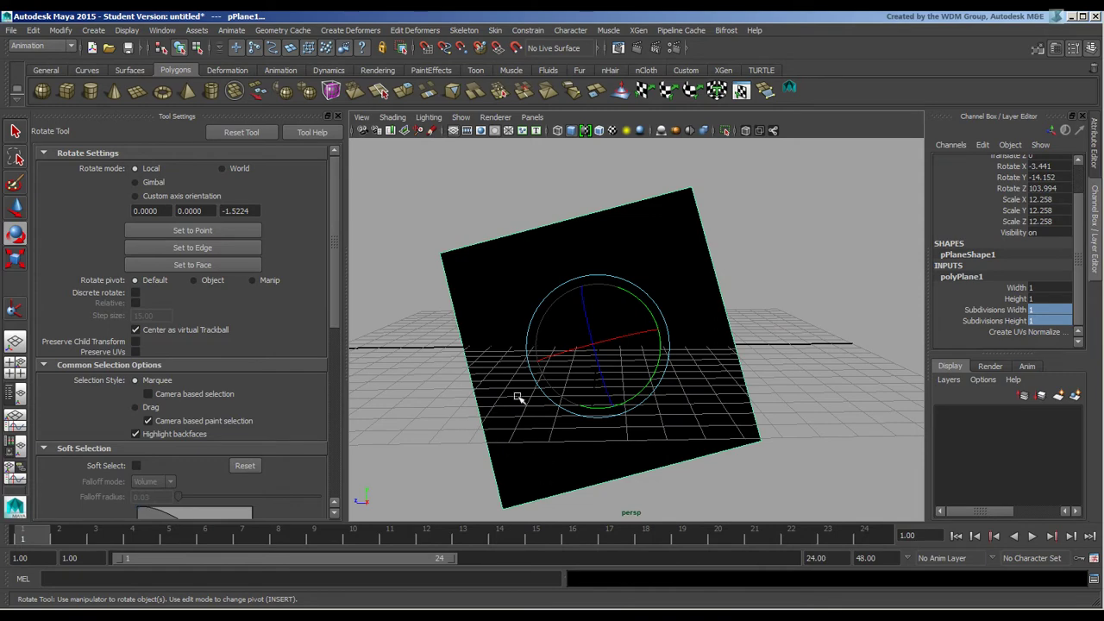
pyautogui.keyDown('alt'); pyautogui.moveTo(516, 397); pyautogui.dragTo(560, 273); pyautogui.keyUp('alt')
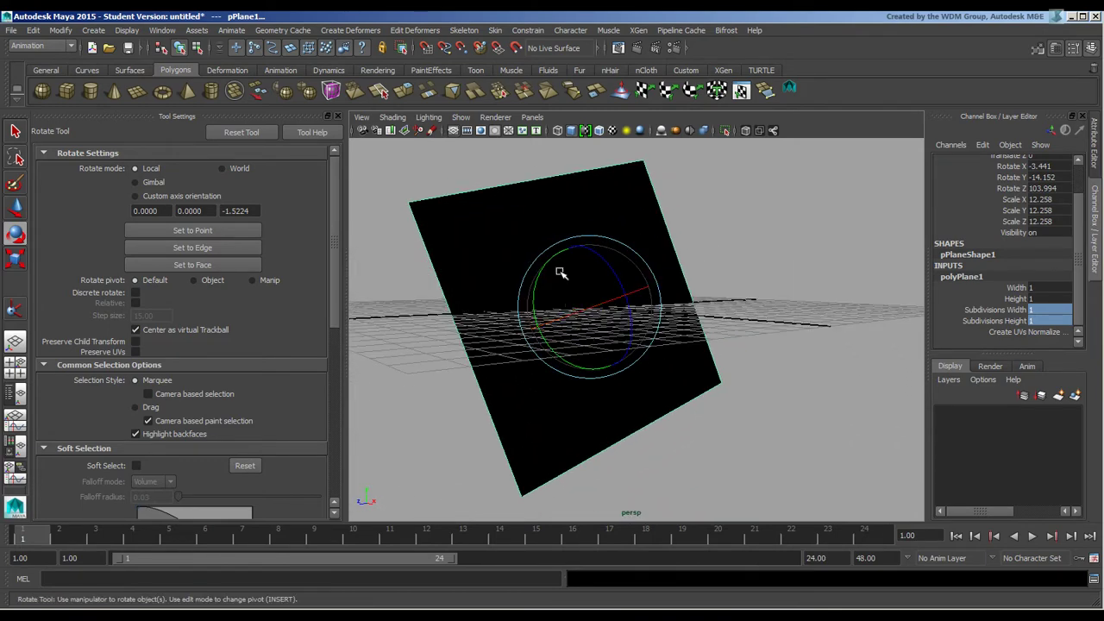
pyautogui.keyDown('alt'); pyautogui.moveTo(606, 316); pyautogui.dragTo(608, 345); pyautogui.keyUp('alt')
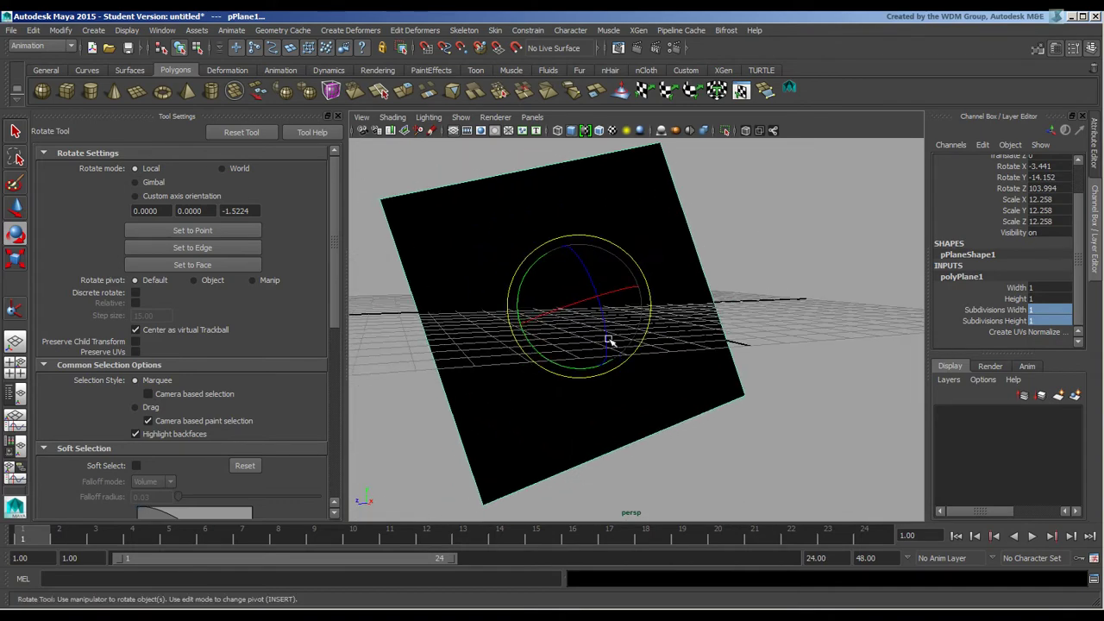
# Make the tilted polygon plane a live surface.
pyautogui.click(799, 270)
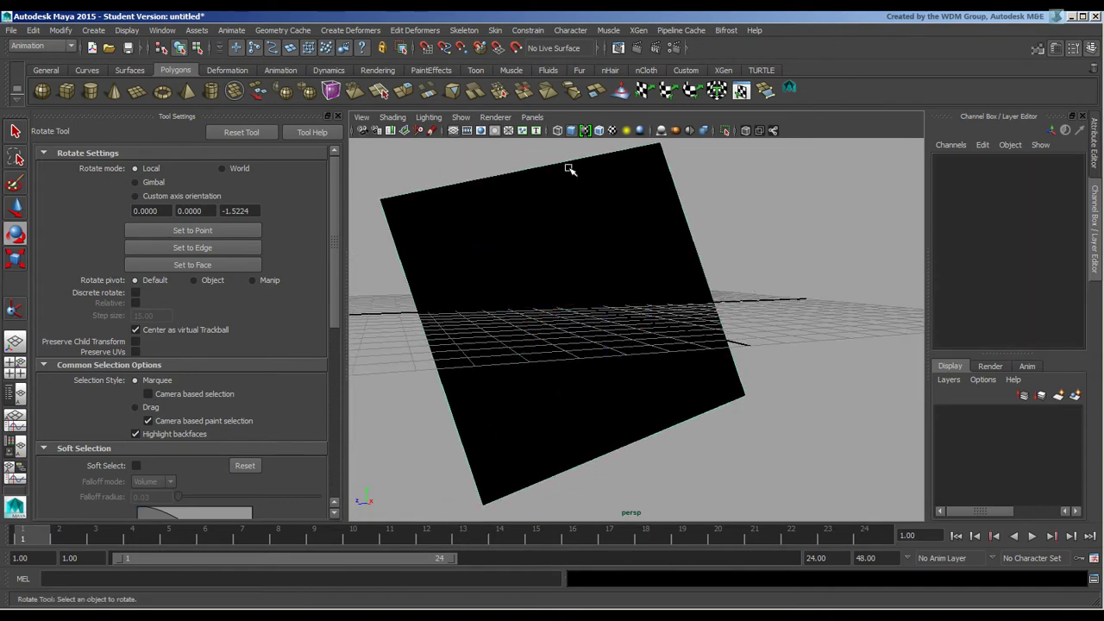
pyautogui.click(625, 185)
pyautogui.click(516, 48)
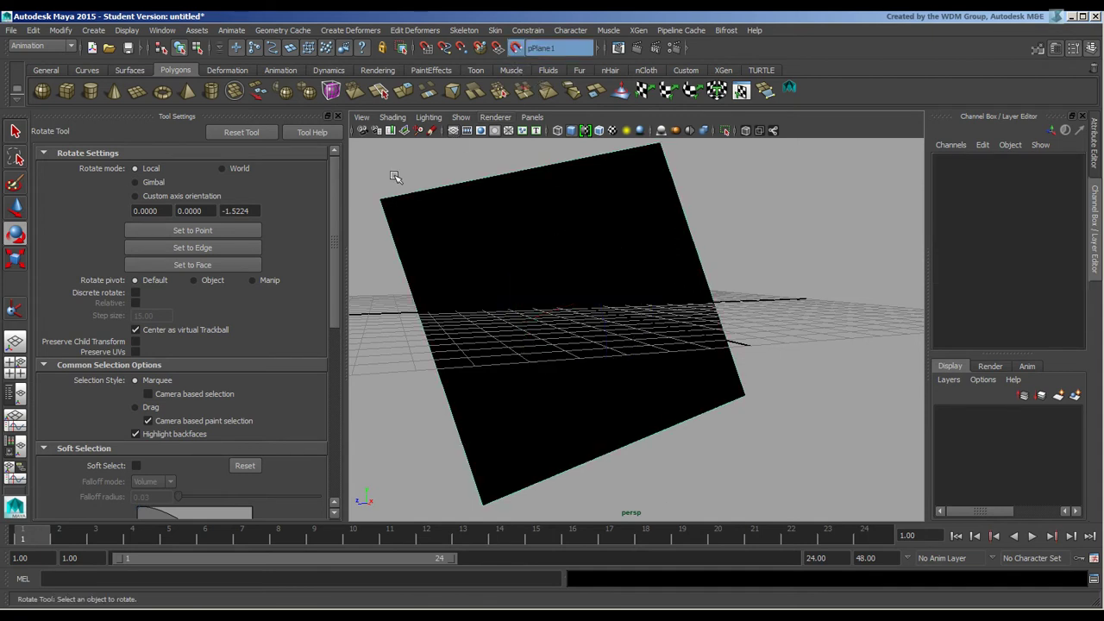
# Draw a three-joint leg chain on the live plane with the Joint tool, placing hip, a forward-bent knee and ankle.
pyautogui.click(280, 70)
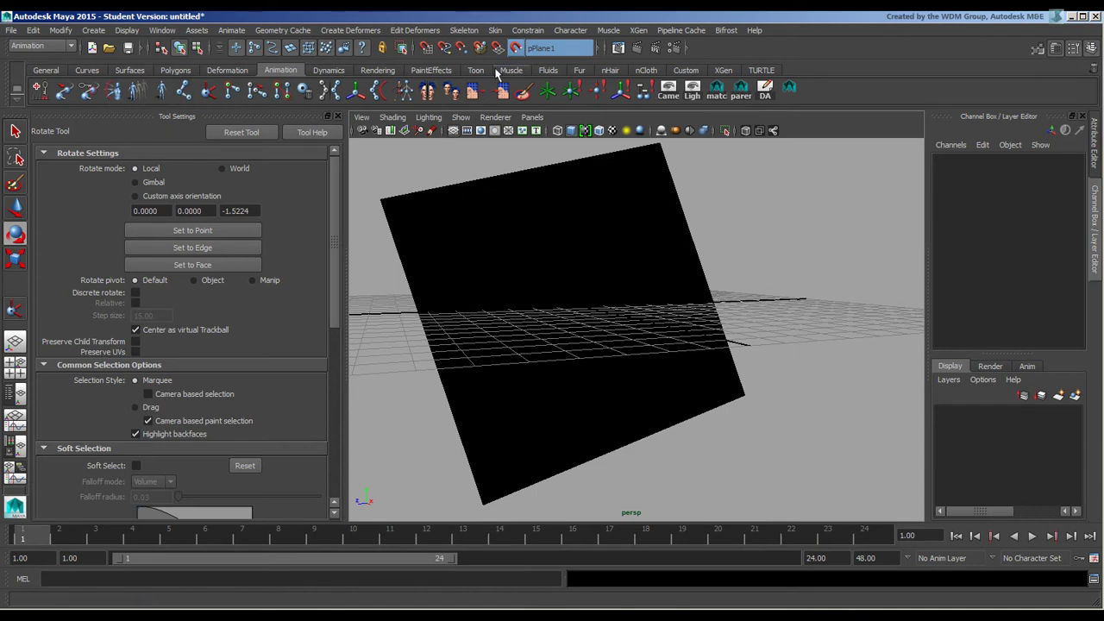
pyautogui.click(464, 29)
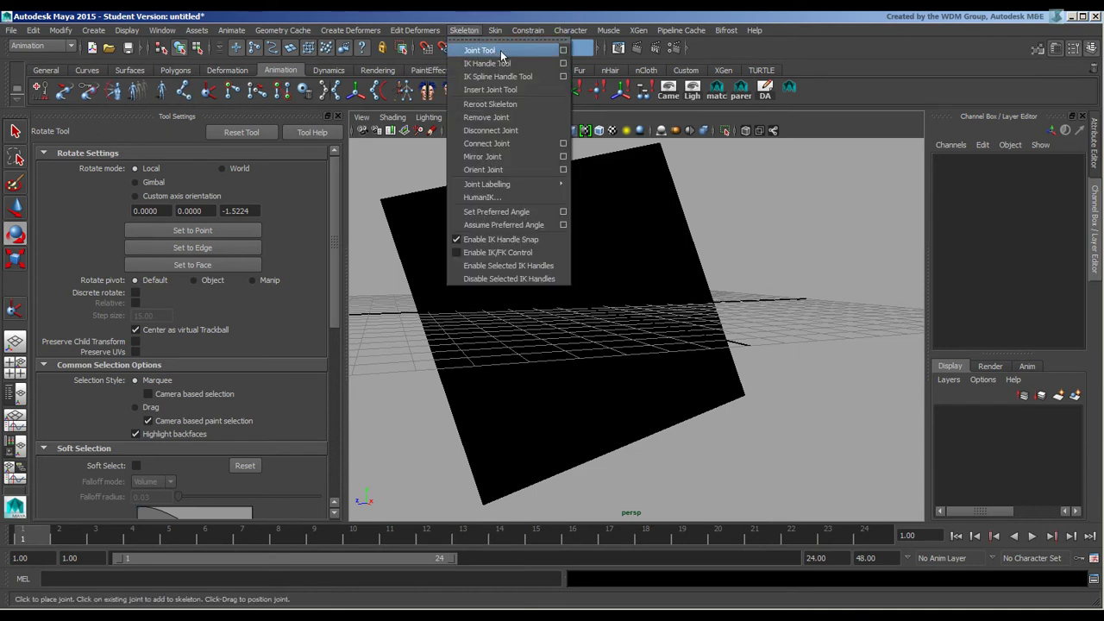
pyautogui.click(461, 26)
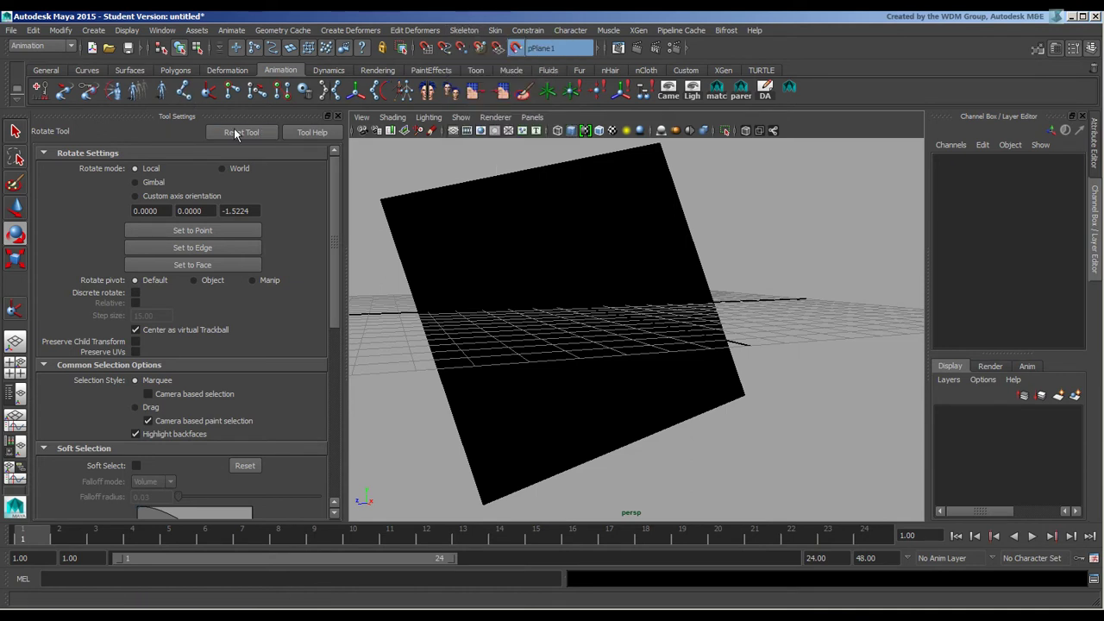
pyautogui.click(185, 91)
pyautogui.keyDown('alt'); pyautogui.moveTo(650, 251); pyautogui.dragTo(656, 256); pyautogui.keyUp('alt')
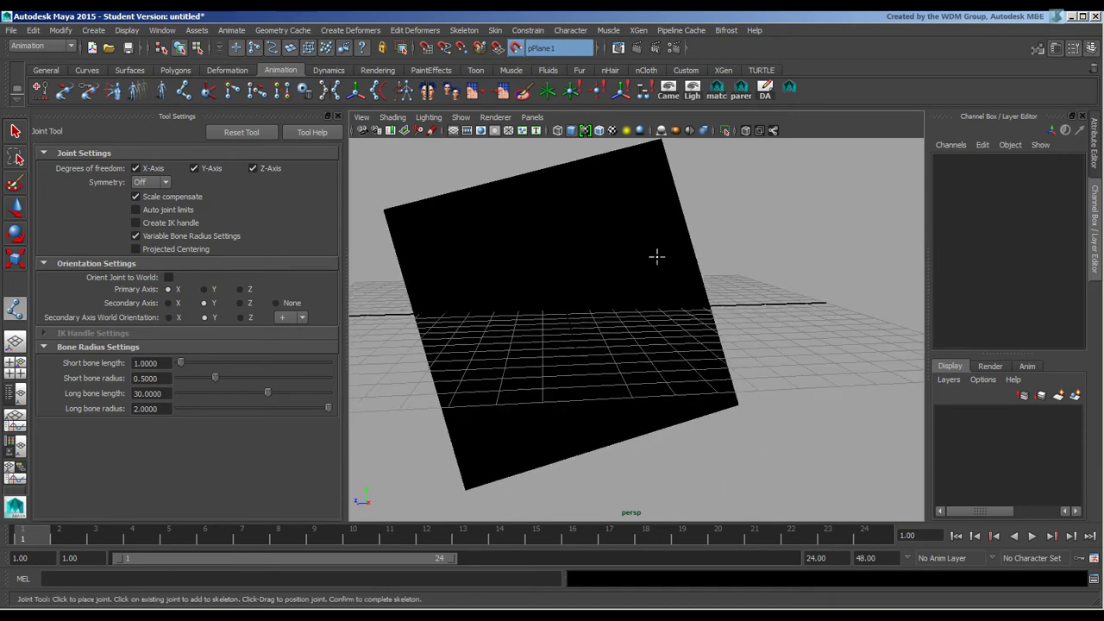
pyautogui.click(625, 213)
pyautogui.click(540, 290)
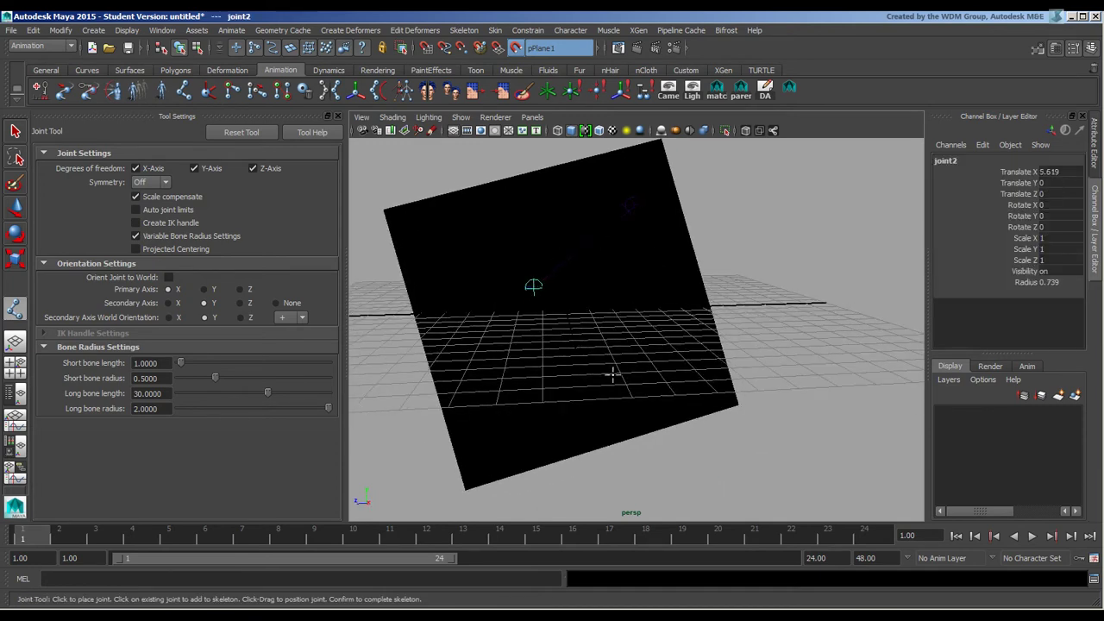
pyautogui.click(600, 420)
pyautogui.keyDown('alt'); pyautogui.moveTo(539, 330); pyautogui.dragTo(635, 360); pyautogui.keyUp('alt')
pyautogui.press('e')
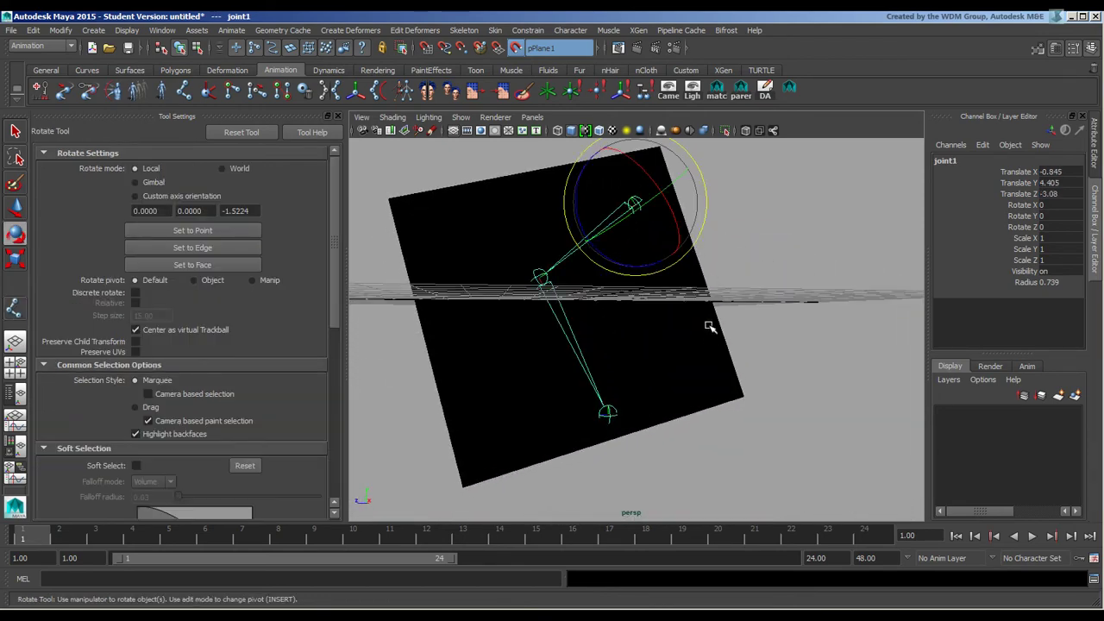
pyautogui.keyDown('alt'); pyautogui.moveTo(694, 336); pyautogui.dragTo(728, 334); pyautogui.keyUp('alt')
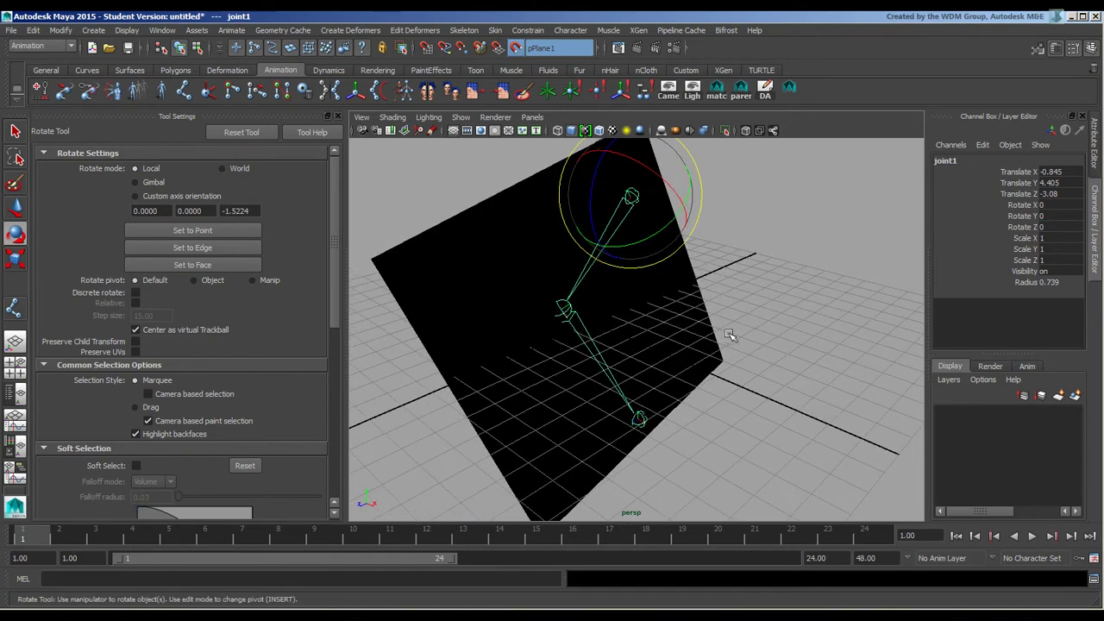
# Turn off the live surface and parent the root joint of the leg chain to the plane.
pyautogui.click(804, 330)
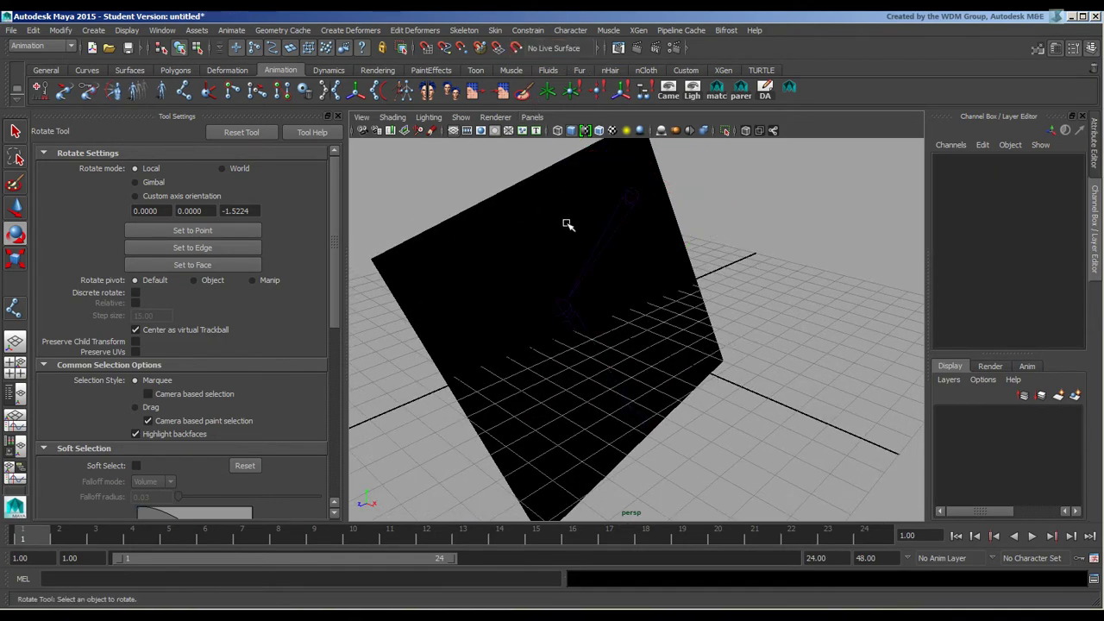
pyautogui.keyDown('alt'); pyautogui.moveTo(567, 224); pyautogui.dragTo(643, 239); pyautogui.keyUp('alt')
pyautogui.click(628, 191)
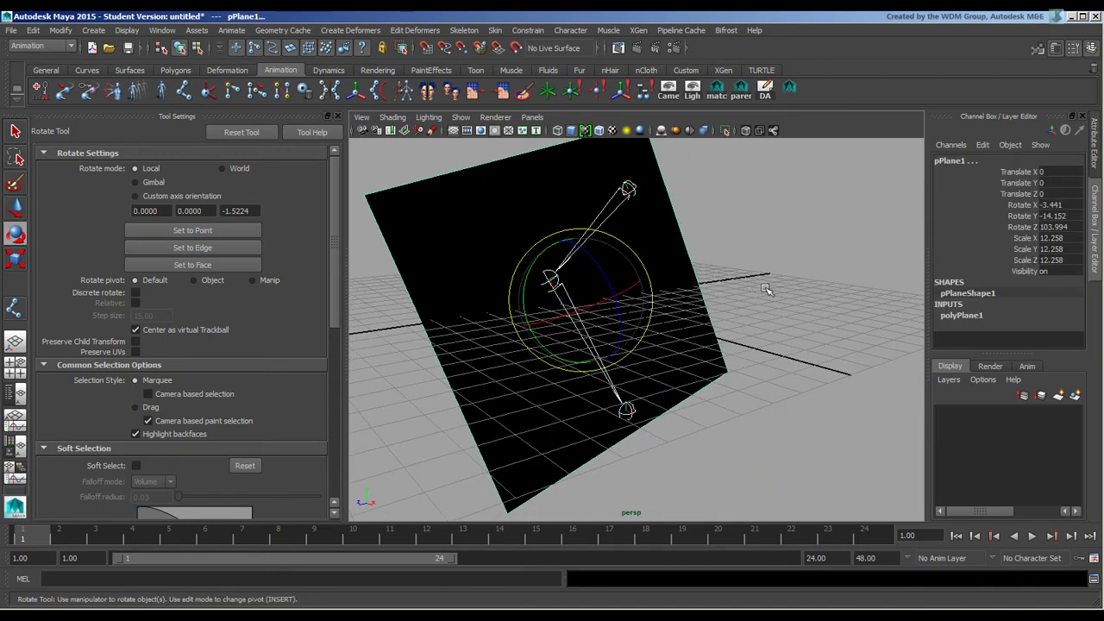
pyautogui.press('Up')
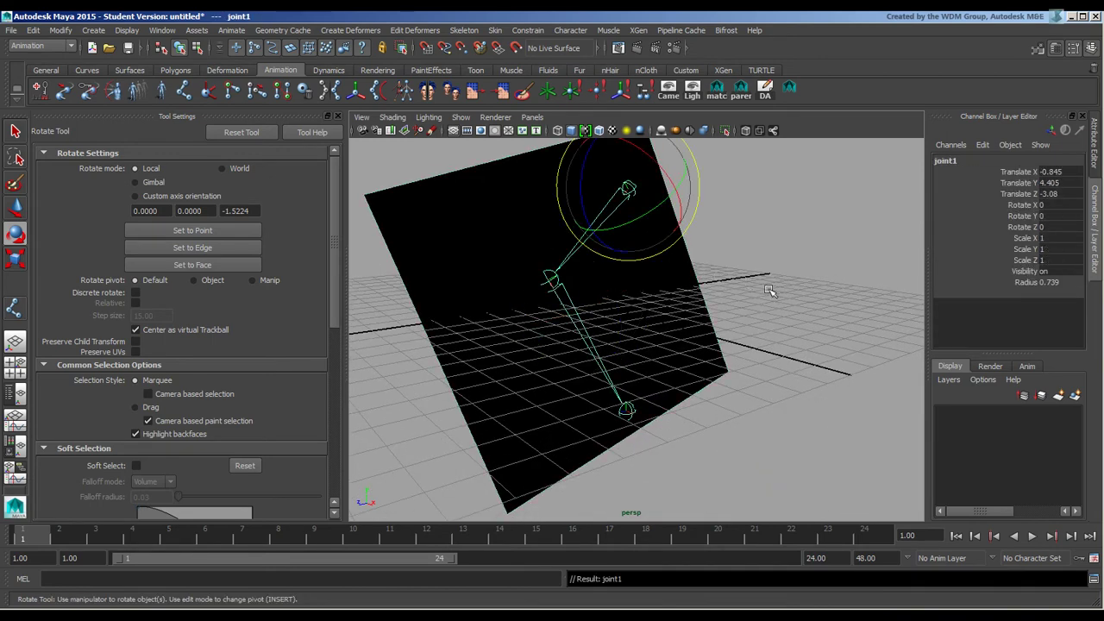
pyautogui.click(773, 288)
# Key the plane's transform channels at frame 1 and set its Rotate X, Y and Z to 0.
pyautogui.click(684, 275)
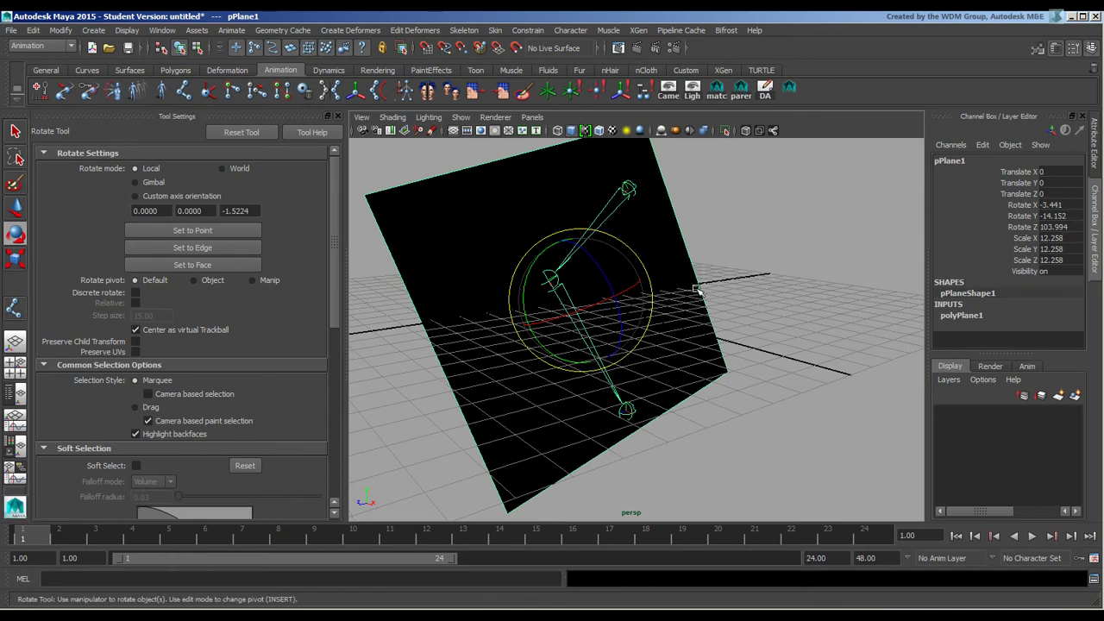
pyautogui.click(745, 274)
pyautogui.click(693, 285)
pyautogui.press('s')
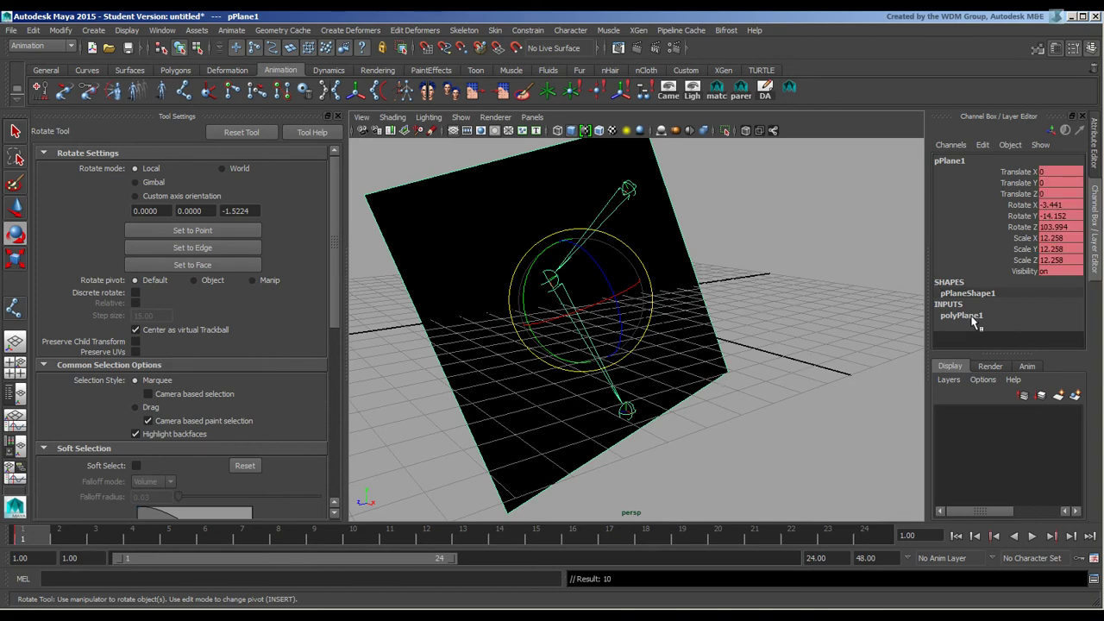
pyautogui.moveTo(1057, 204); pyautogui.dragTo(1053, 227)
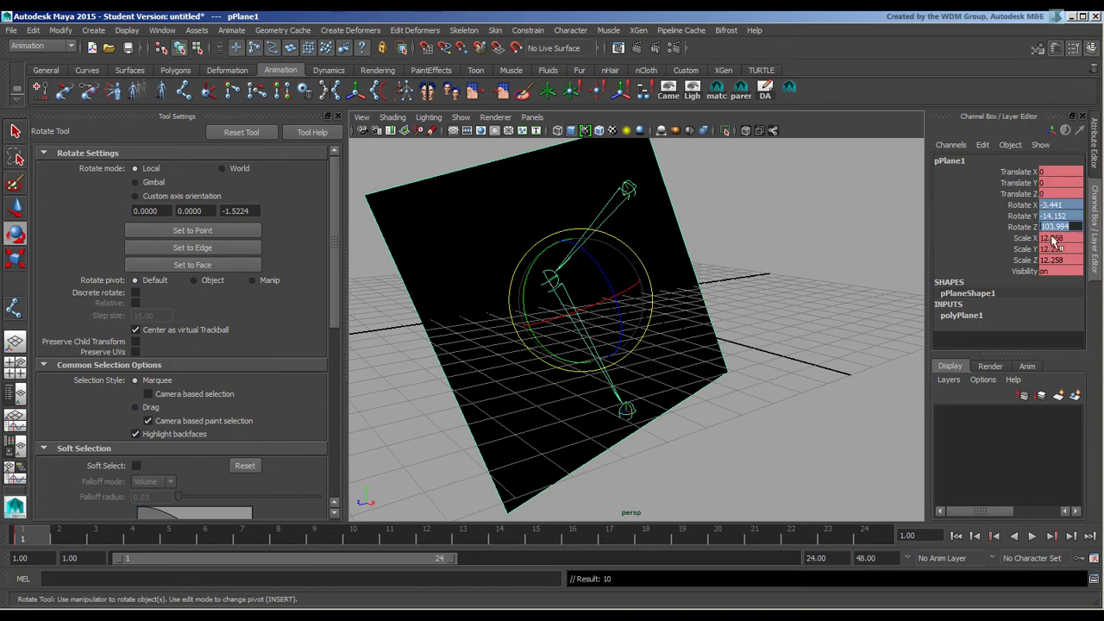
pyautogui.write('0')
pyautogui.press('Return')
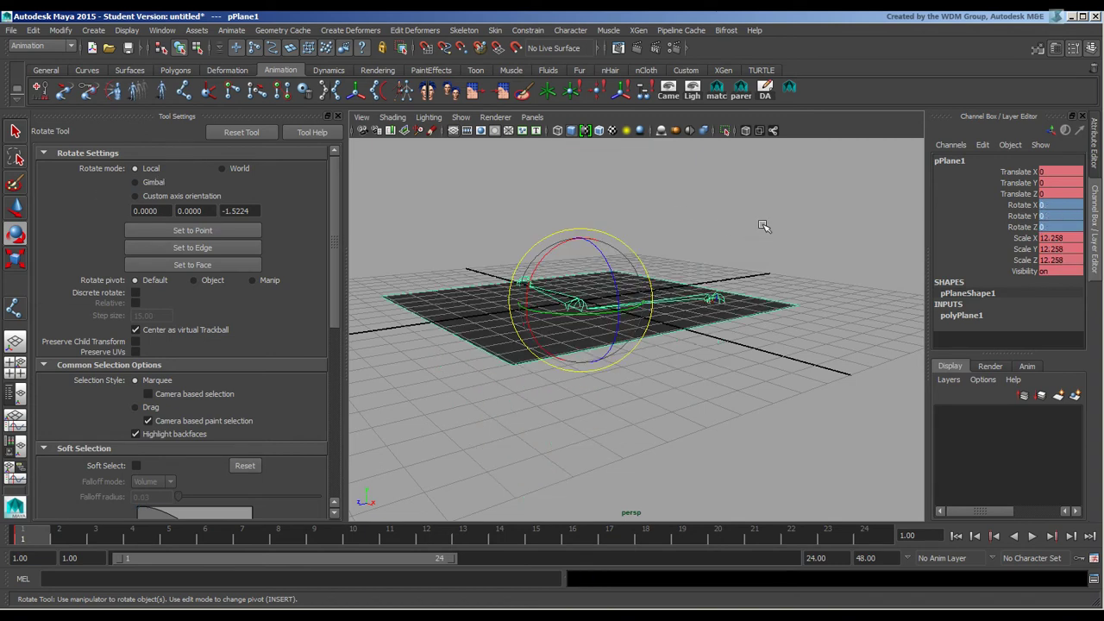
pyautogui.click(759, 227)
# Orient the whole joint chain from its root, using primary axis X, secondary axis Y and secondary axis world orientation Y+.
pyautogui.keyDown('alt'); pyautogui.moveTo(759, 226); pyautogui.dragTo(603, 388); pyautogui.keyUp('alt')
pyautogui.click(678, 350)
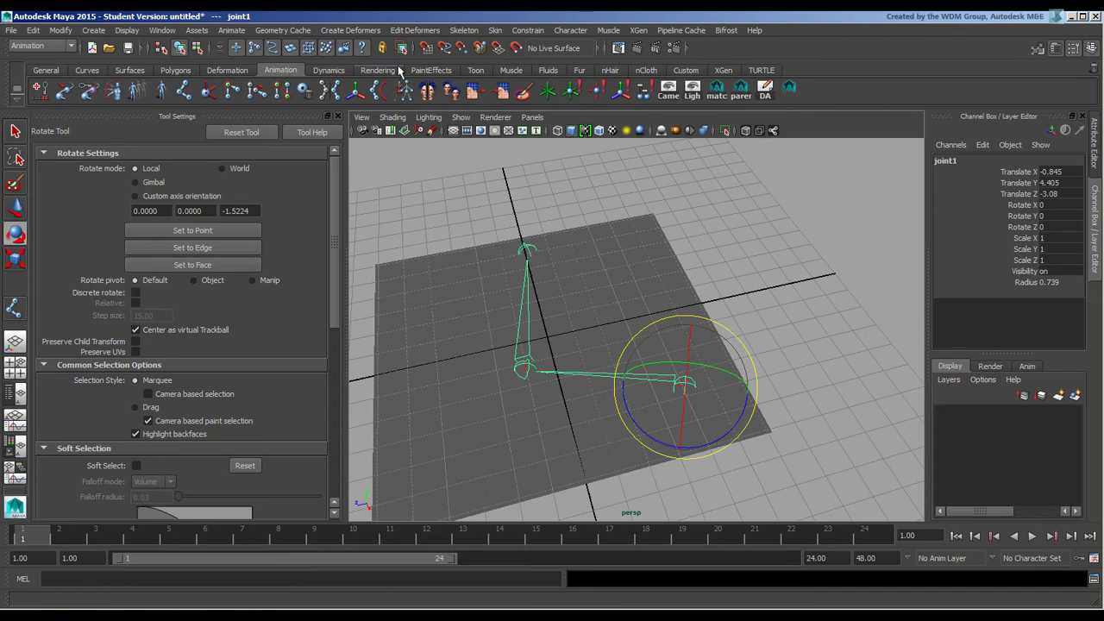
pyautogui.click(467, 30)
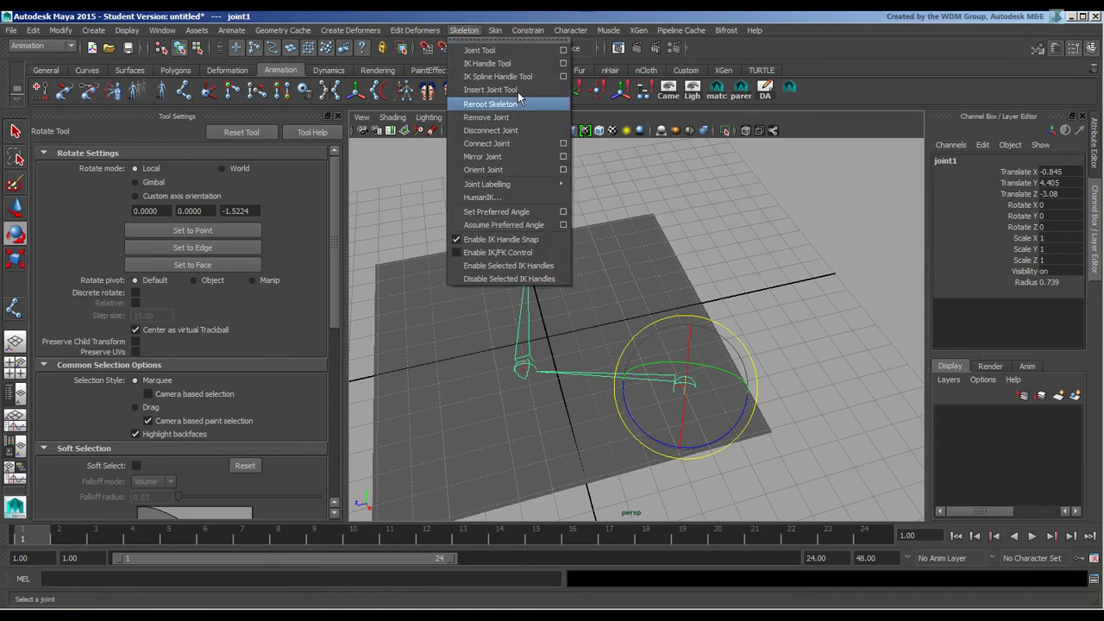
pyautogui.click(563, 170)
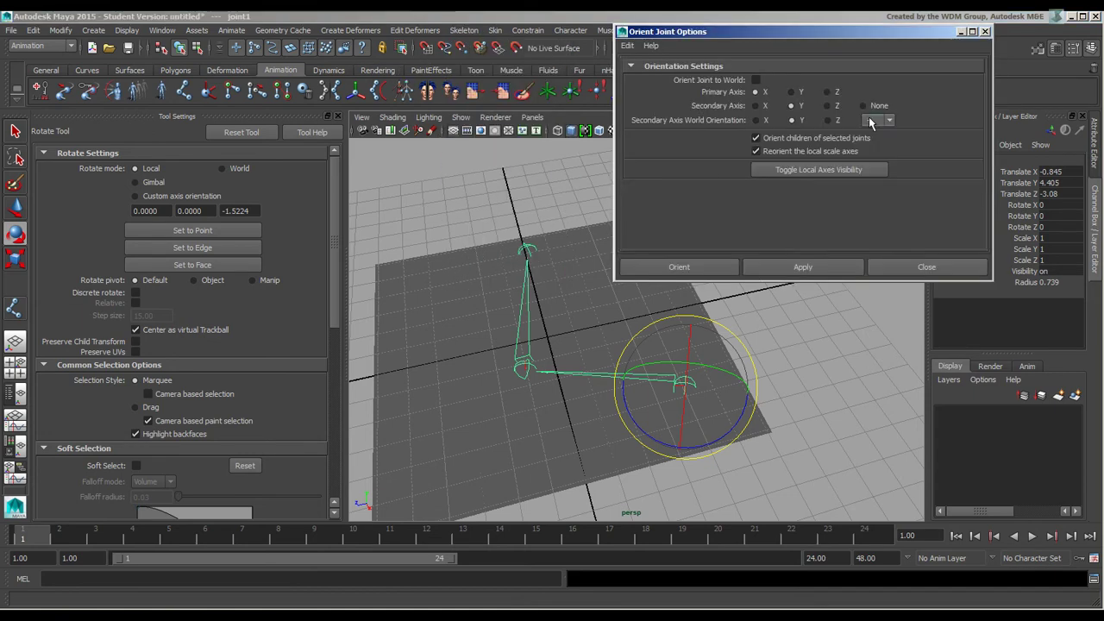
pyautogui.moveTo(848, 33); pyautogui.dragTo(855, 29)
pyautogui.click(641, 45)
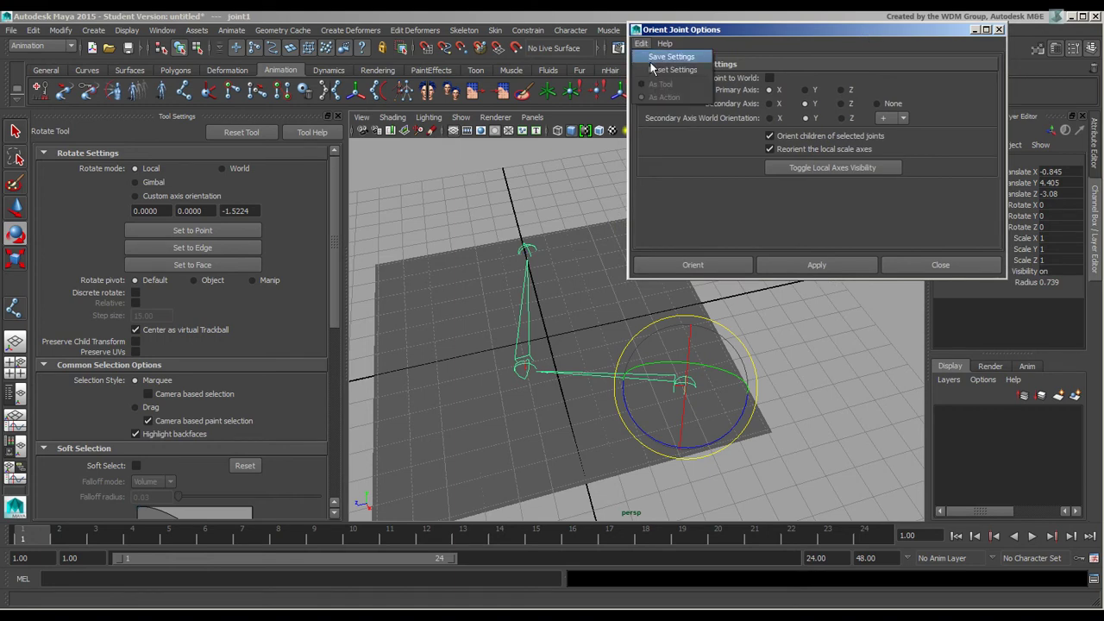
pyautogui.click(669, 55)
pyautogui.click(718, 265)
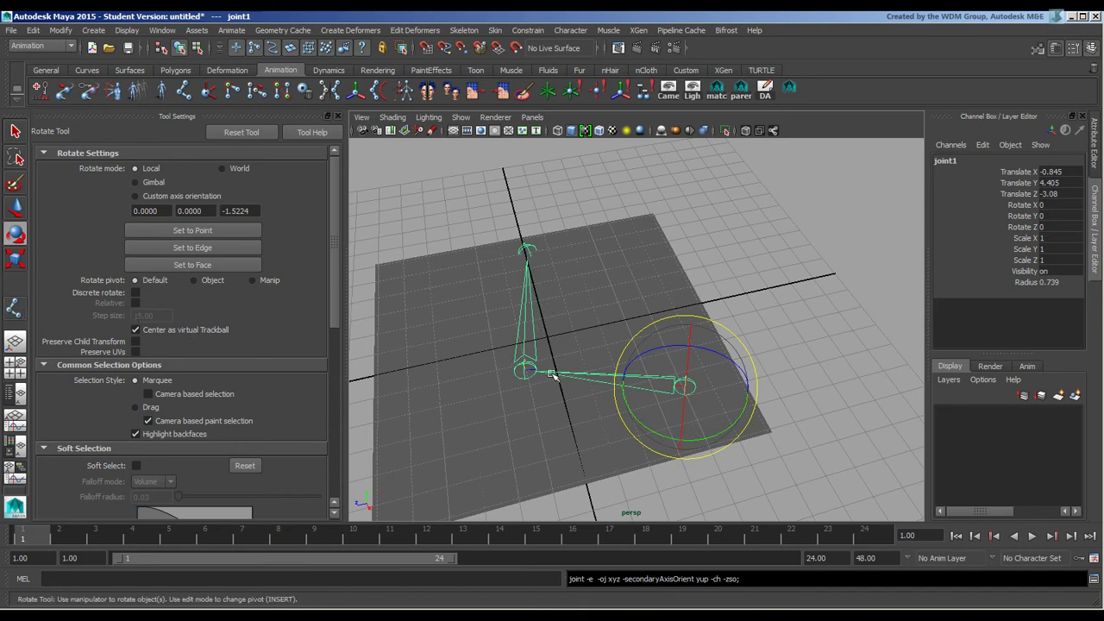
# Return the plane to its keyed rotation by re-evaluating frame 1, and select the root joint of the chain.
pyautogui.click(509, 432)
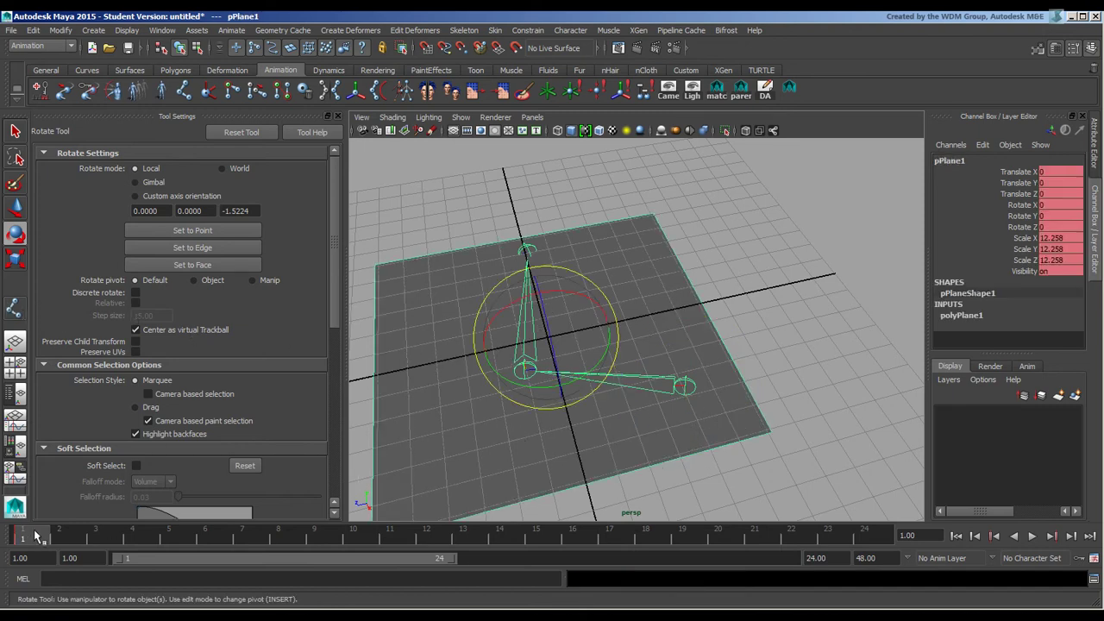
pyautogui.moveTo(37, 536)
pyautogui.mouseDown()
pyautogui.moveTo(69, 538)
pyautogui.moveTo(40, 535)
pyautogui.mouseUp()
pyautogui.keyDown('alt'); pyautogui.moveTo(778, 375); pyautogui.dragTo(817, 330); pyautogui.keyUp('alt')
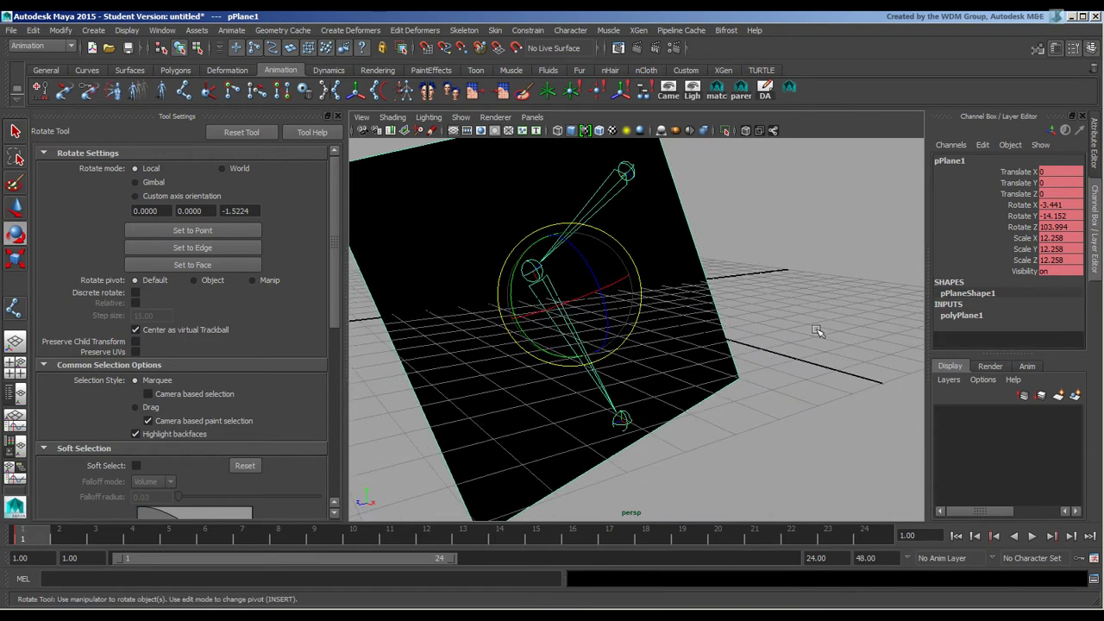
pyautogui.click(627, 171)
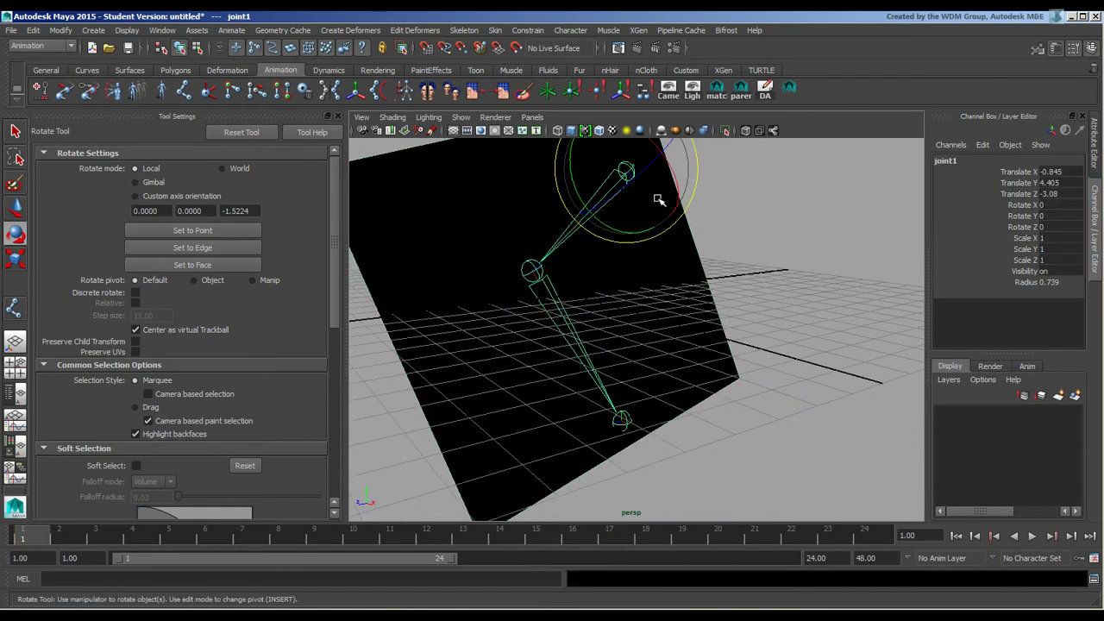
# Delete the guide plane, keeping the joint chain in the scene.
pyautogui.click(713, 327)
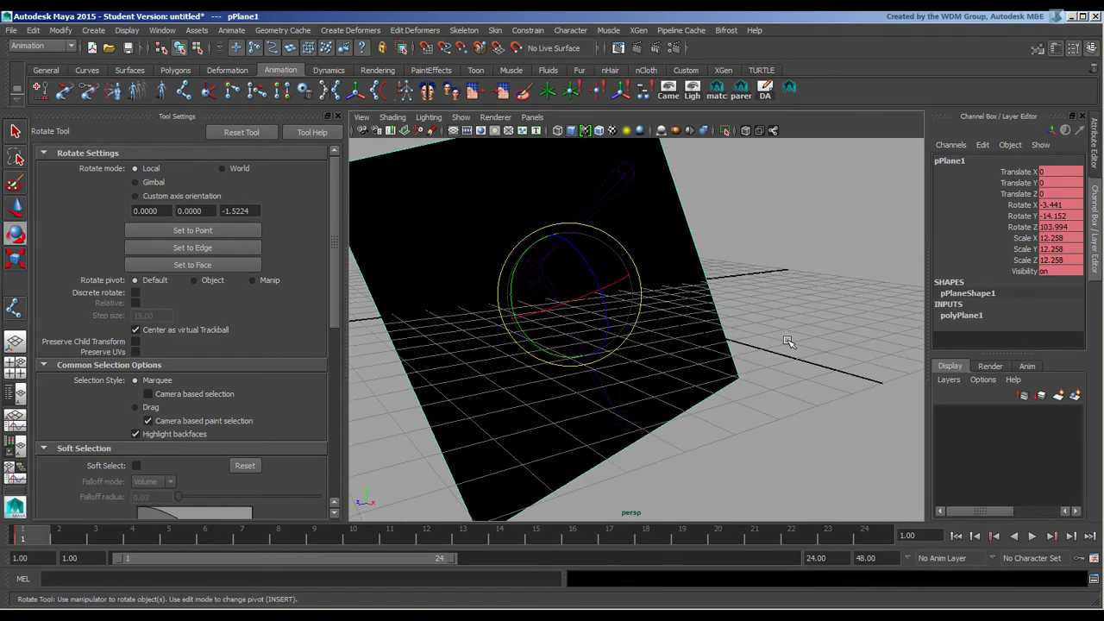
pyautogui.press('Delete')
pyautogui.keyDown('alt'); pyautogui.moveTo(644, 284); pyautogui.dragTo(722, 292); pyautogui.keyUp('alt')
# Inspect the axis orientation of the hip, knee and ankle joints with the rotate and move manipulators from several angles.
pyautogui.click(650, 184)
pyautogui.keyDown('alt'); pyautogui.moveTo(721, 244); pyautogui.dragTo(712, 316); pyautogui.keyUp('alt')
pyautogui.click(552, 386)
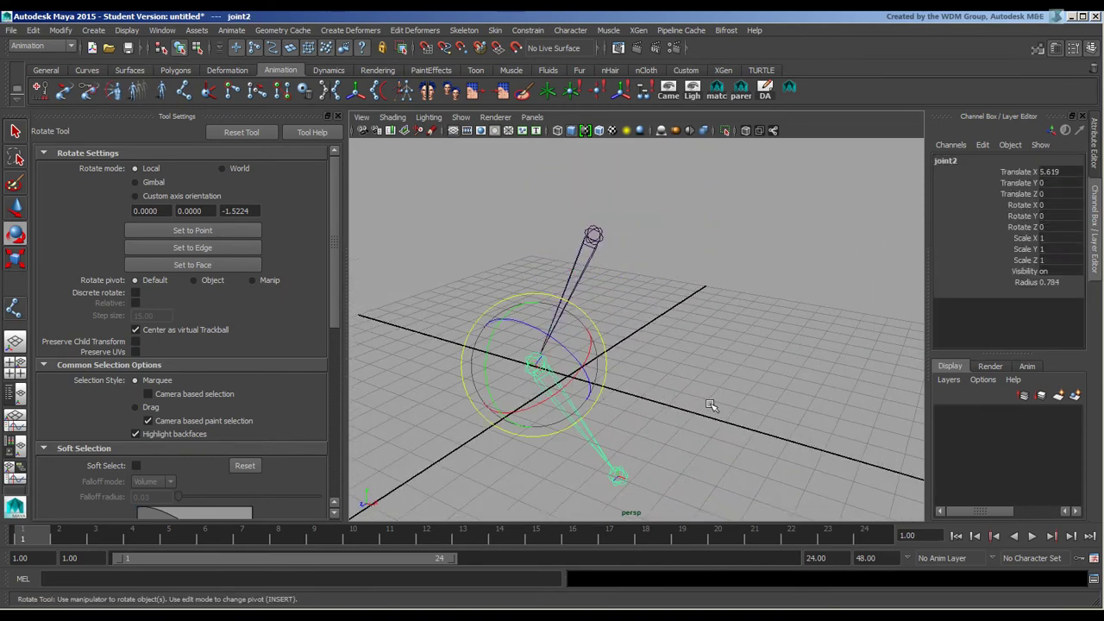
pyautogui.keyDown('alt'); pyautogui.moveTo(710, 405); pyautogui.dragTo(591, 456); pyautogui.keyUp('alt')
pyautogui.click(574, 465)
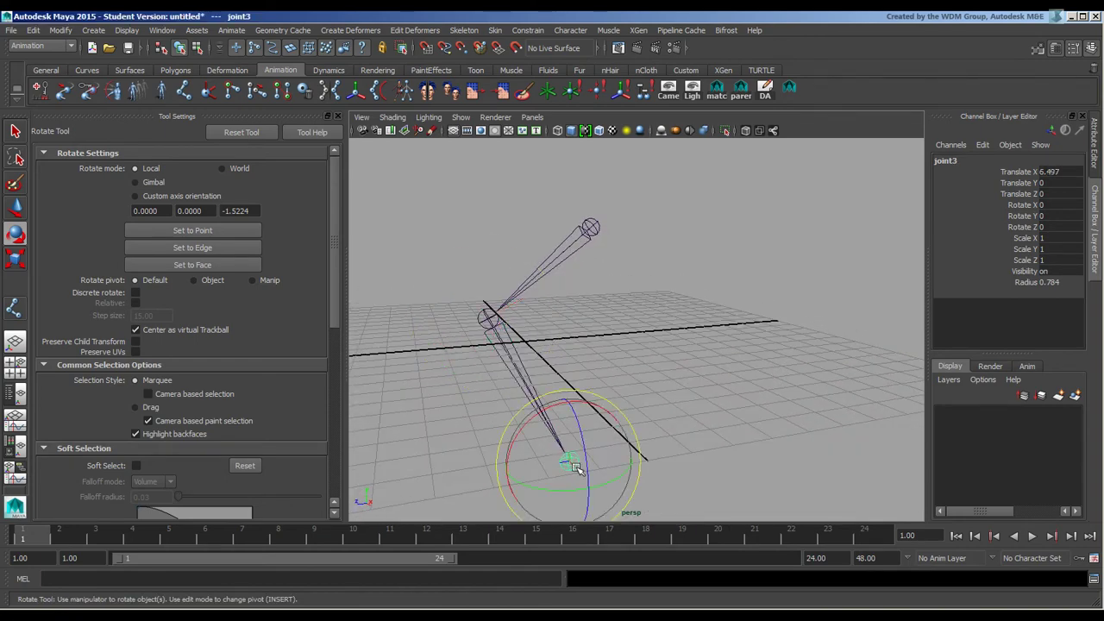
pyautogui.click(682, 376)
pyautogui.keyDown('alt'); pyautogui.moveTo(681, 375); pyautogui.dragTo(704, 364); pyautogui.keyUp('alt')
pyautogui.click(595, 226)
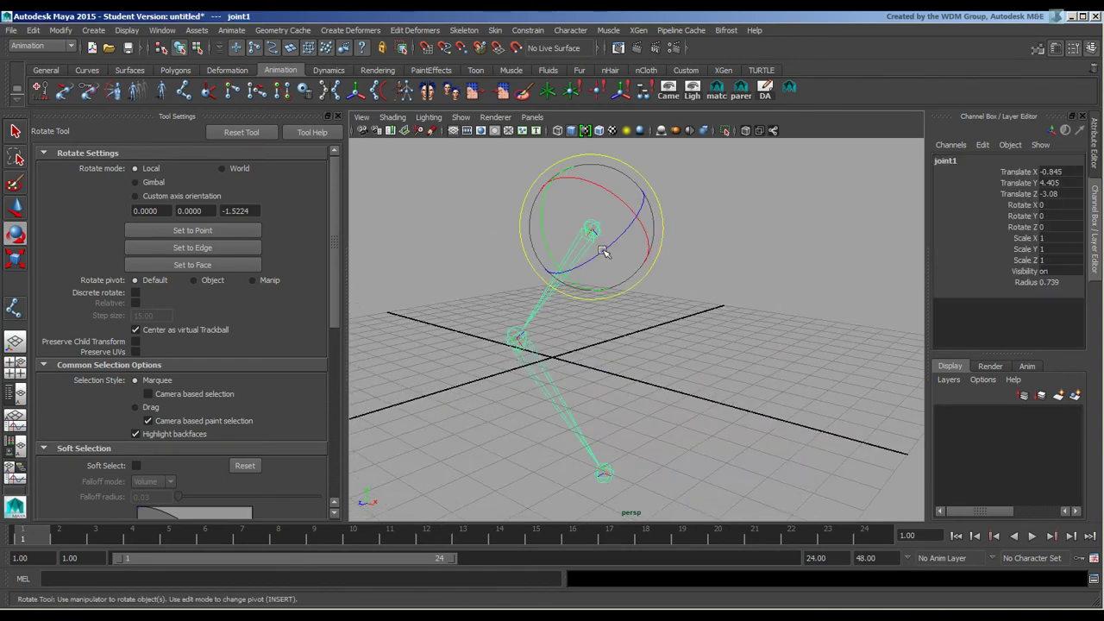
pyautogui.press('w')
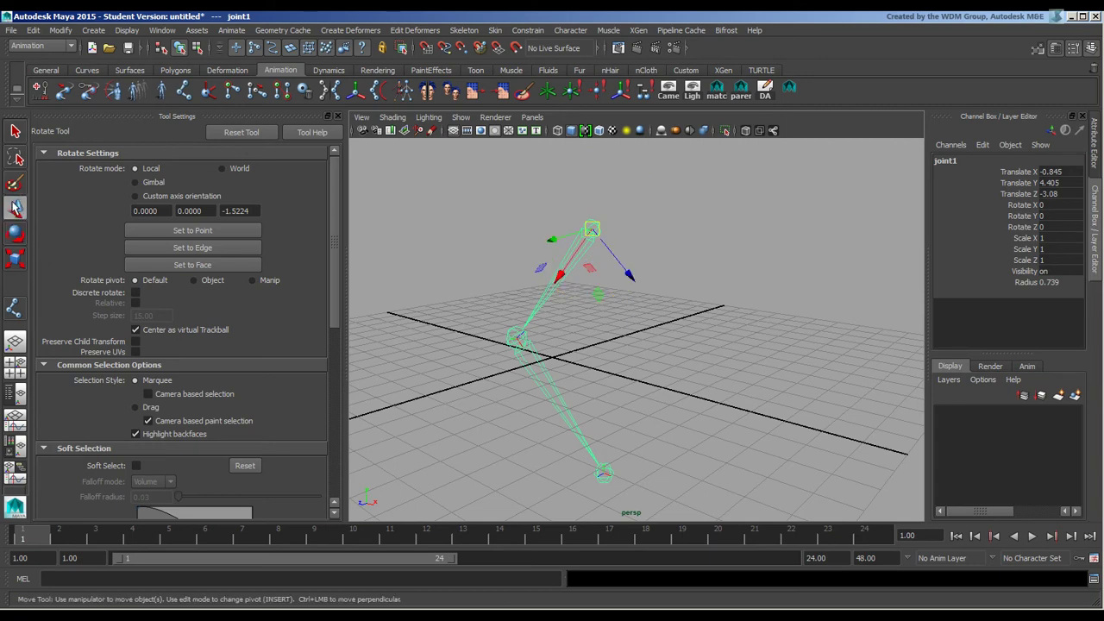
pyautogui.keyDown('alt'); pyautogui.moveTo(701, 335); pyautogui.dragTo(765, 294); pyautogui.keyUp('alt')
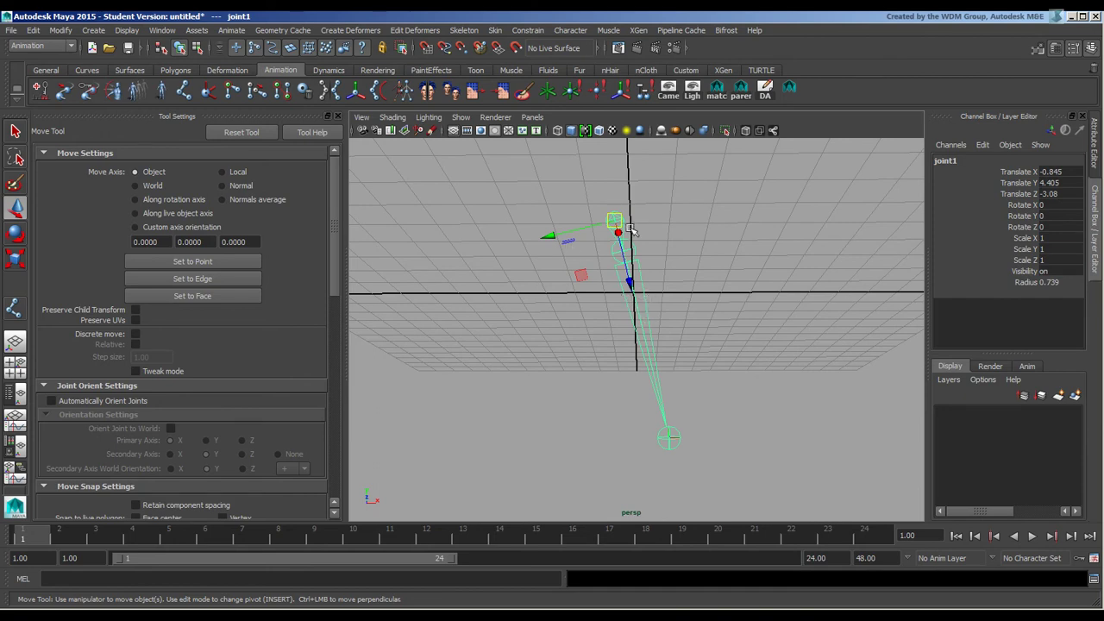
pyautogui.click(635, 334)
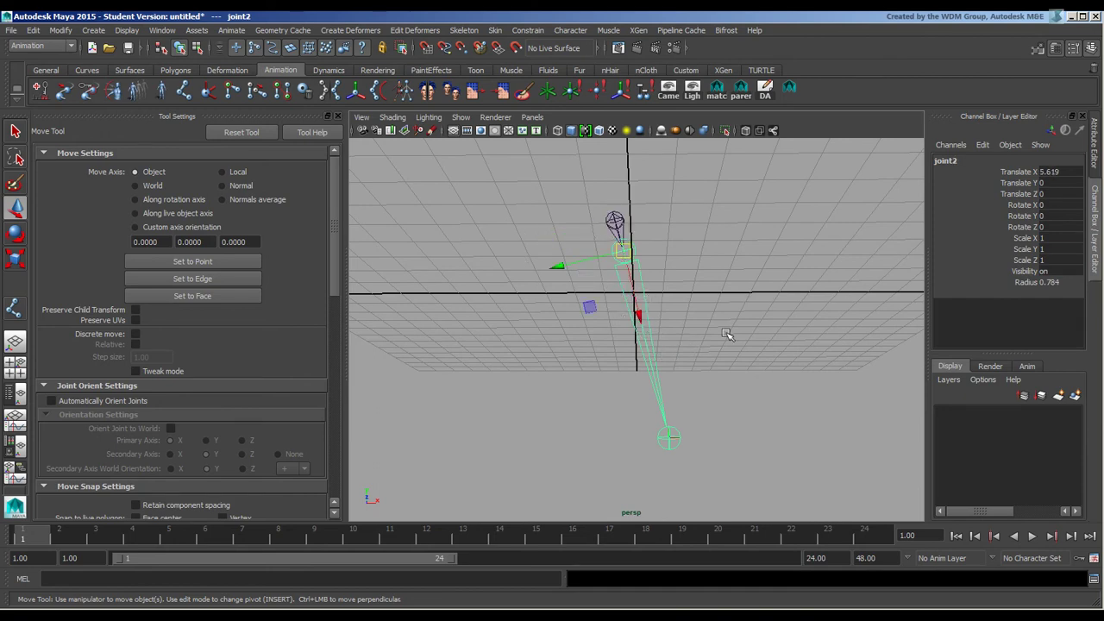
pyautogui.keyDown('alt'); pyautogui.moveTo(727, 334); pyautogui.dragTo(705, 265); pyautogui.keyUp('alt')
pyautogui.click(780, 275)
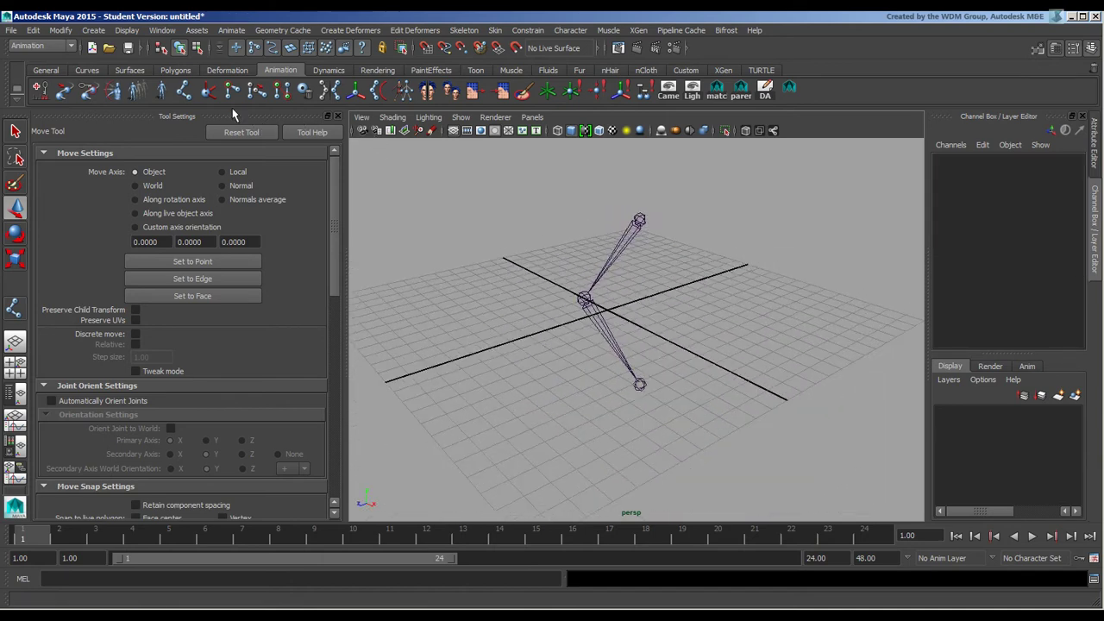
# Create an IK handle with the Rotate-Plane Solver from the root joint to the end joint of the chain.
pyautogui.click(208, 90)
pyautogui.click(639, 219)
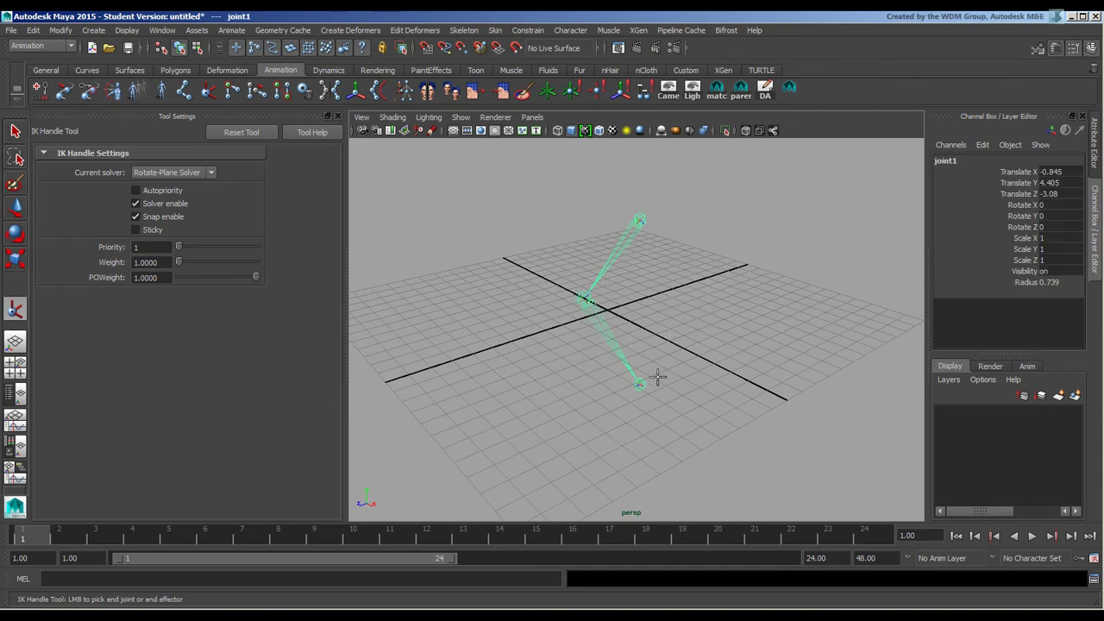
pyautogui.click(640, 381)
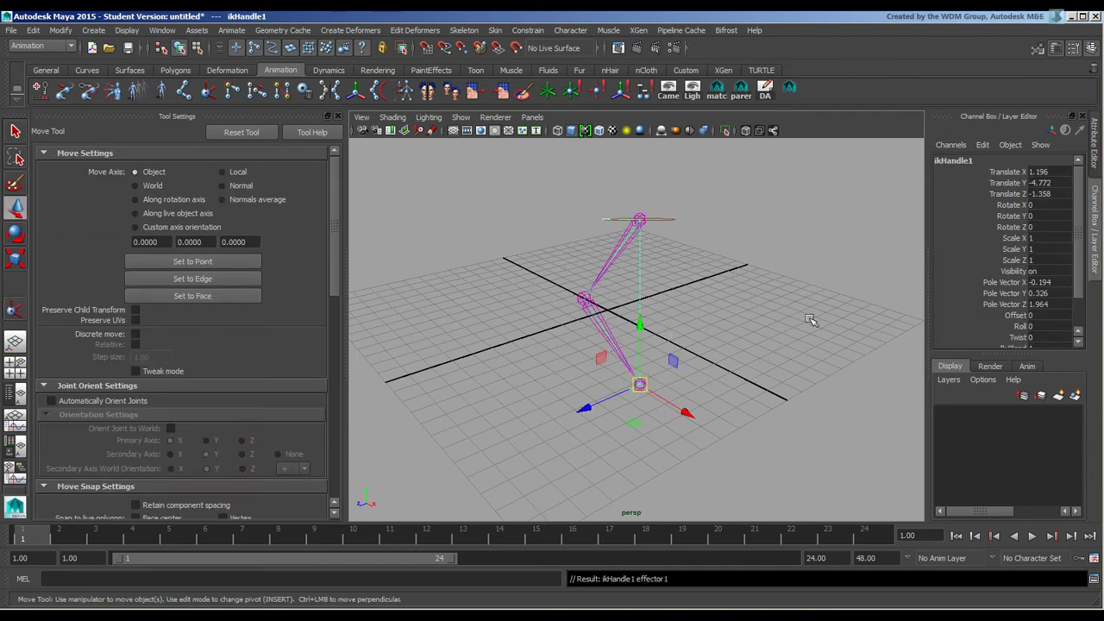
pyautogui.keyDown('alt'); pyautogui.moveTo(810, 320); pyautogui.dragTo(734, 282); pyautogui.keyUp('alt')
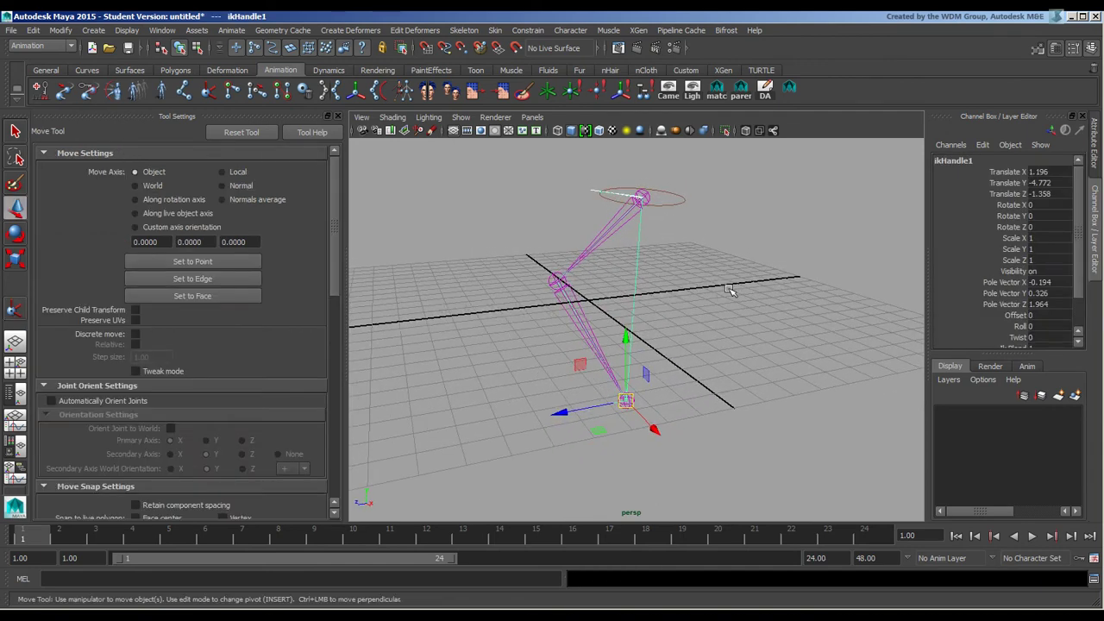
pyautogui.keyDown('alt'); pyautogui.moveTo(724, 338); pyautogui.dragTo(699, 258); pyautogui.keyUp('alt')
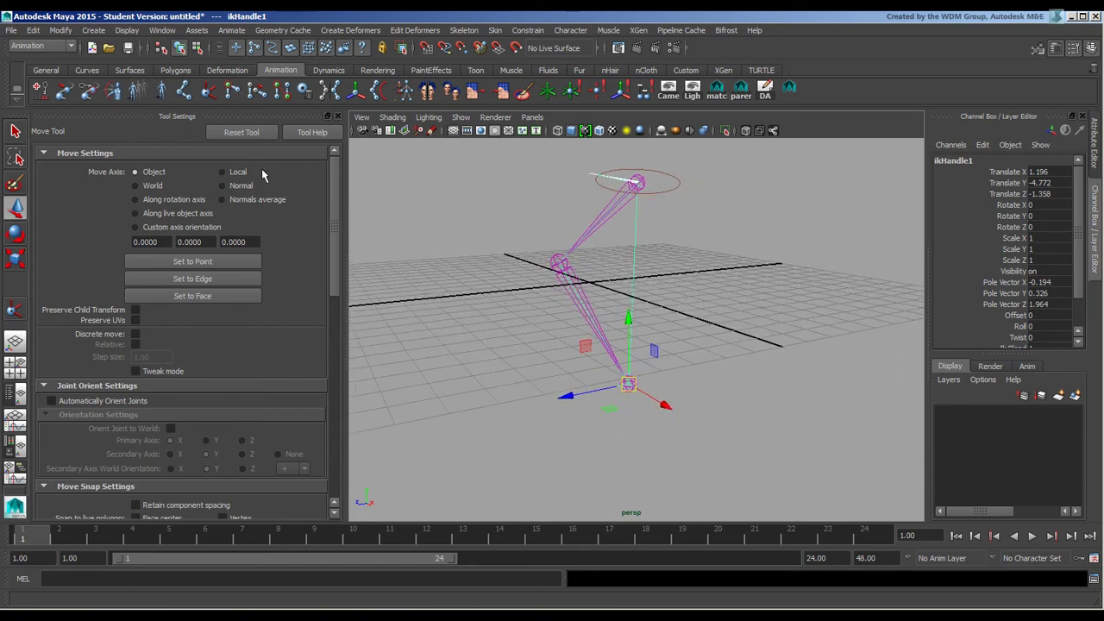
# Create a locator and parent it to the root joint of the leg chain.
pyautogui.click(94, 30)
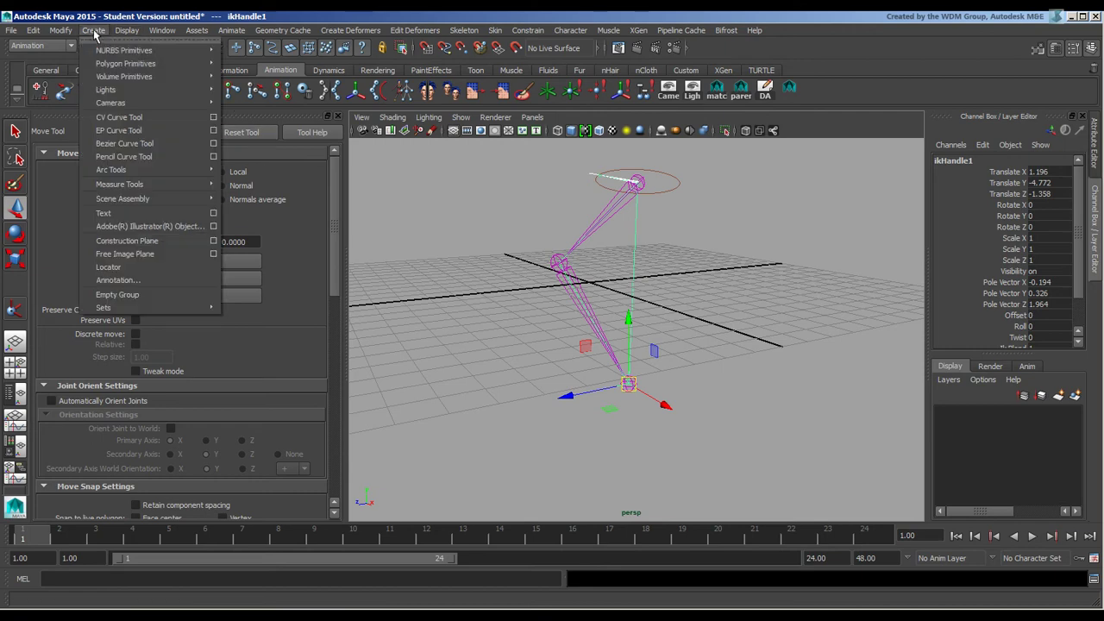
pyautogui.moveTo(158, 177)
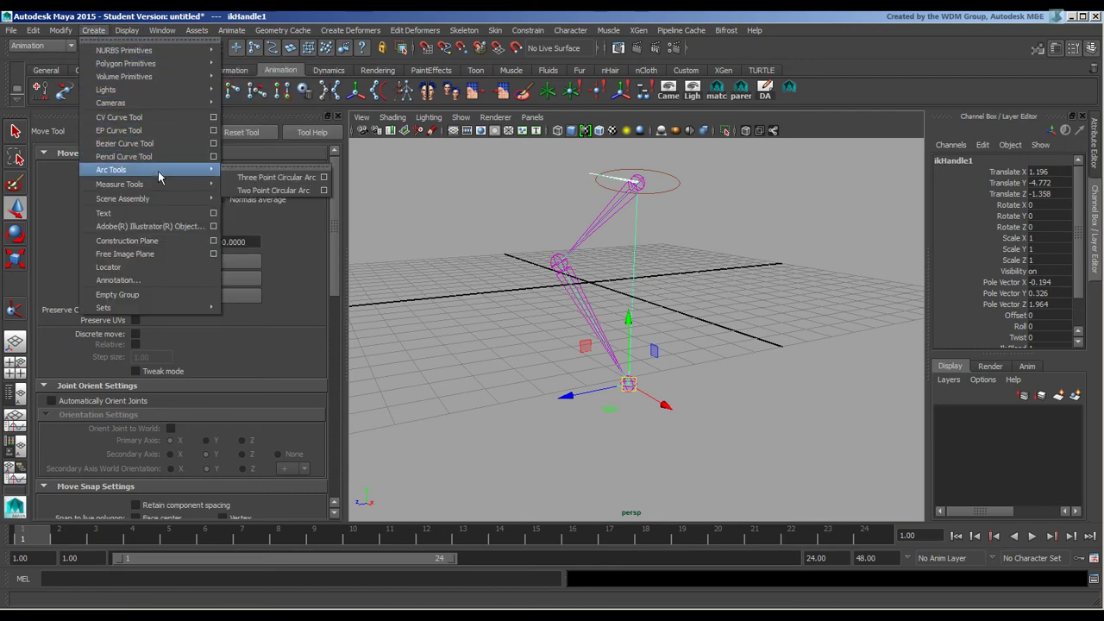
pyautogui.click(155, 266)
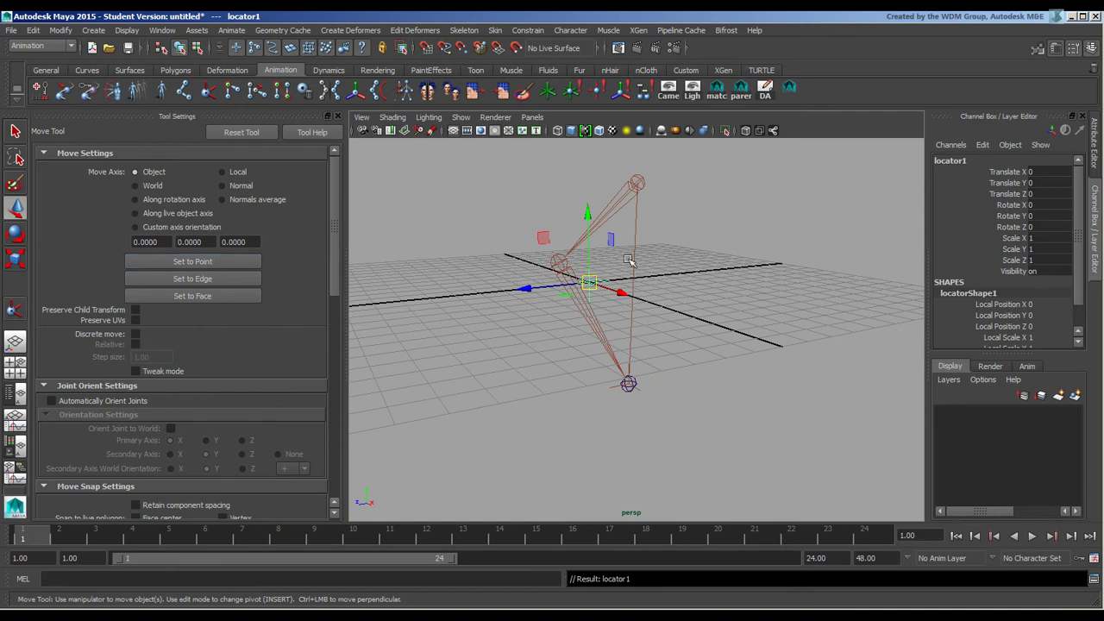
pyautogui.click(714, 252)
pyautogui.click(602, 278)
pyautogui.click(635, 181)
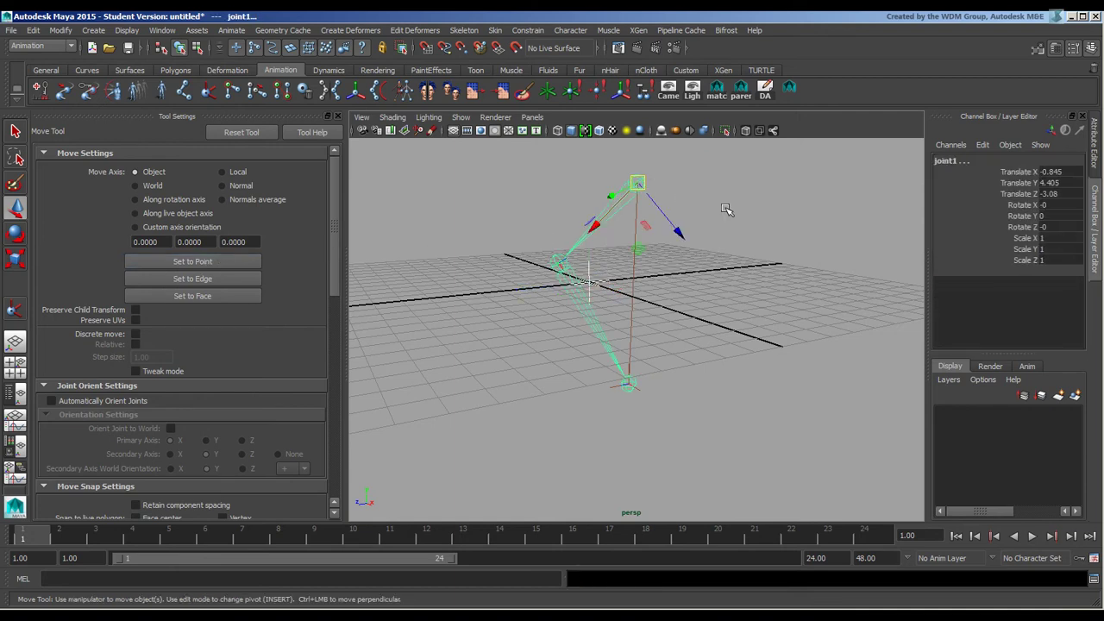
pyautogui.press('p')
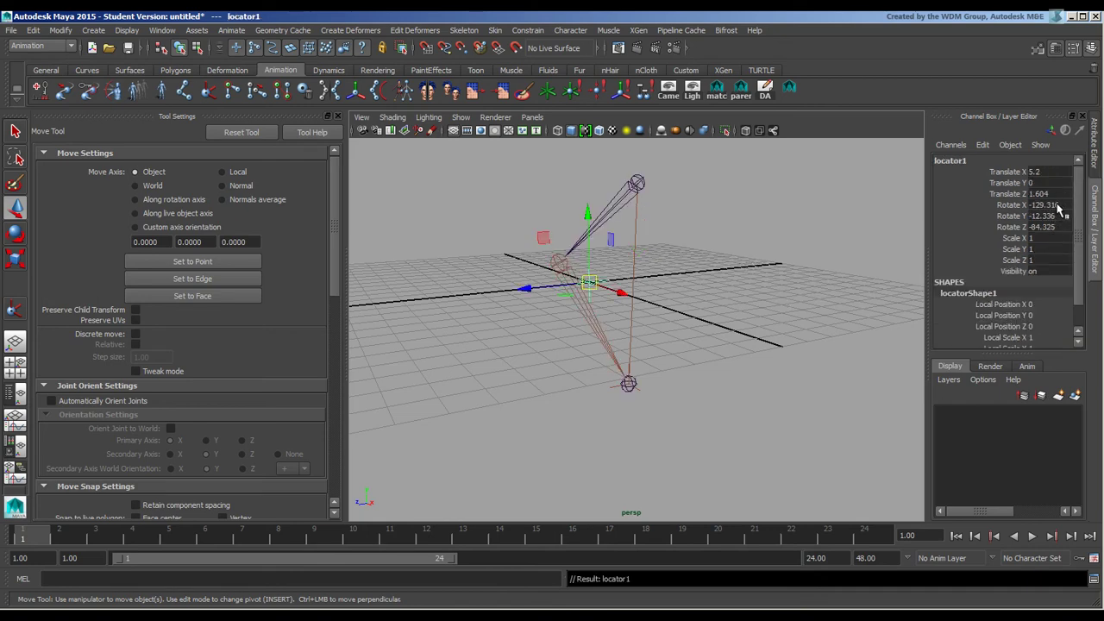
# Set the locator's Translate and Rotate X, Y and Z to 0 to snap it onto the root joint.
pyautogui.moveTo(1052, 230); pyautogui.dragTo(1031, 192)
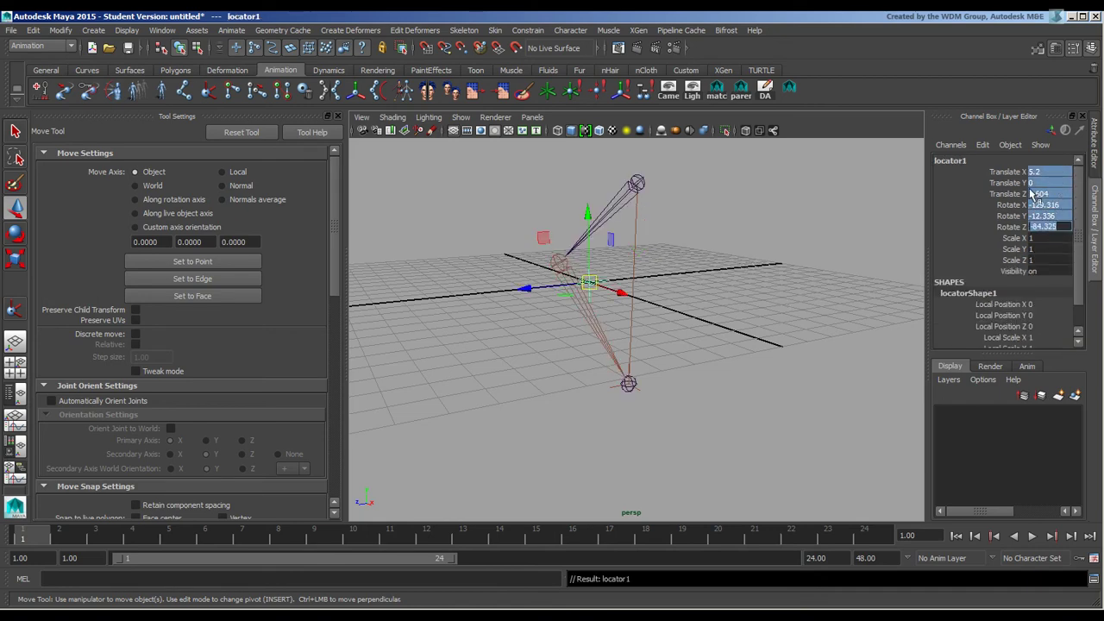
pyautogui.write('0')
pyautogui.press('Return')
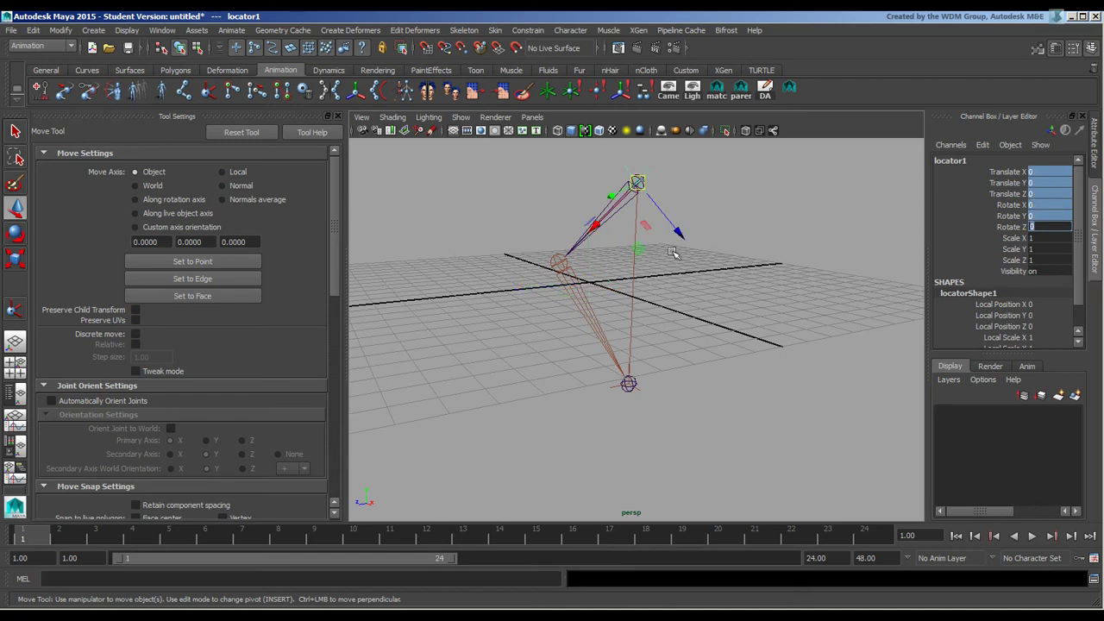
# Unparent the locator and move it along its own axes in front of the knee, to about -0.24, -0.75, 6.94.
pyautogui.click(728, 249)
pyautogui.keyDown('alt'); pyautogui.moveTo(728, 248); pyautogui.dragTo(664, 207); pyautogui.keyUp('alt')
pyautogui.click(649, 187)
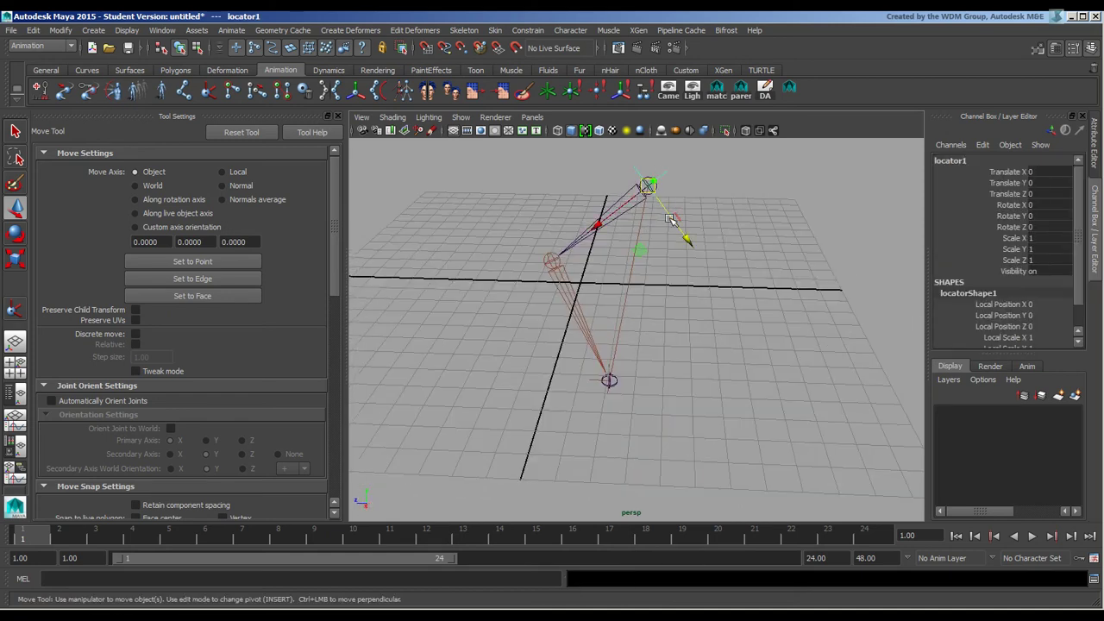
pyautogui.hotkey('shift', 'p')
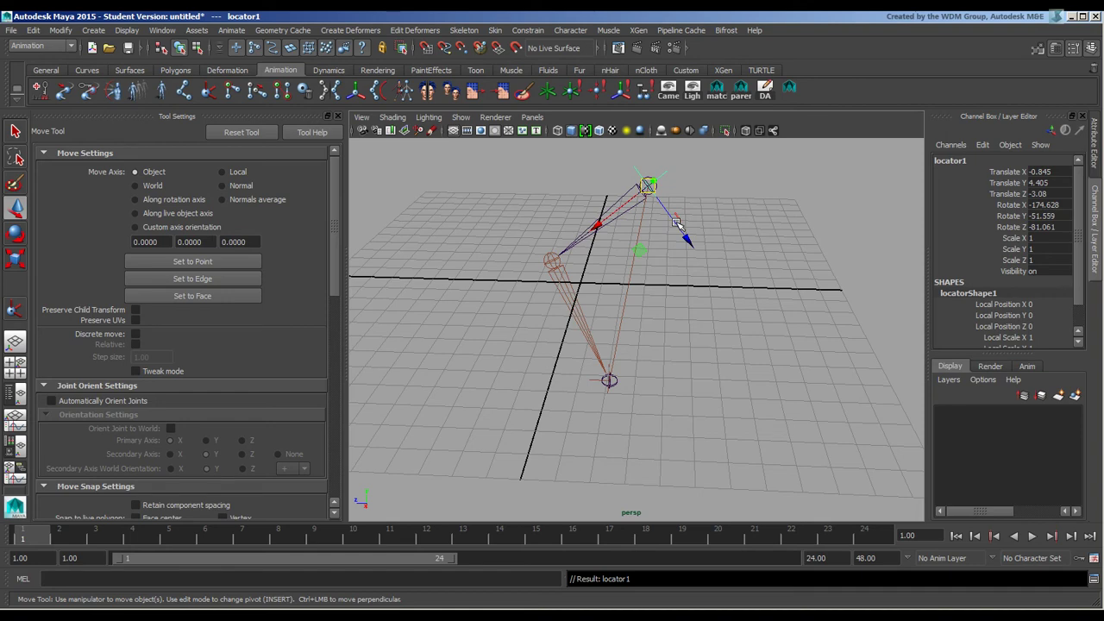
pyautogui.keyDown('alt'); pyautogui.moveTo(638, 220); pyautogui.dragTo(500, 402); pyautogui.keyUp('alt')
pyautogui.keyDown('alt'); pyautogui.moveTo(500, 401); pyautogui.dragTo(619, 291); pyautogui.keyUp('alt')
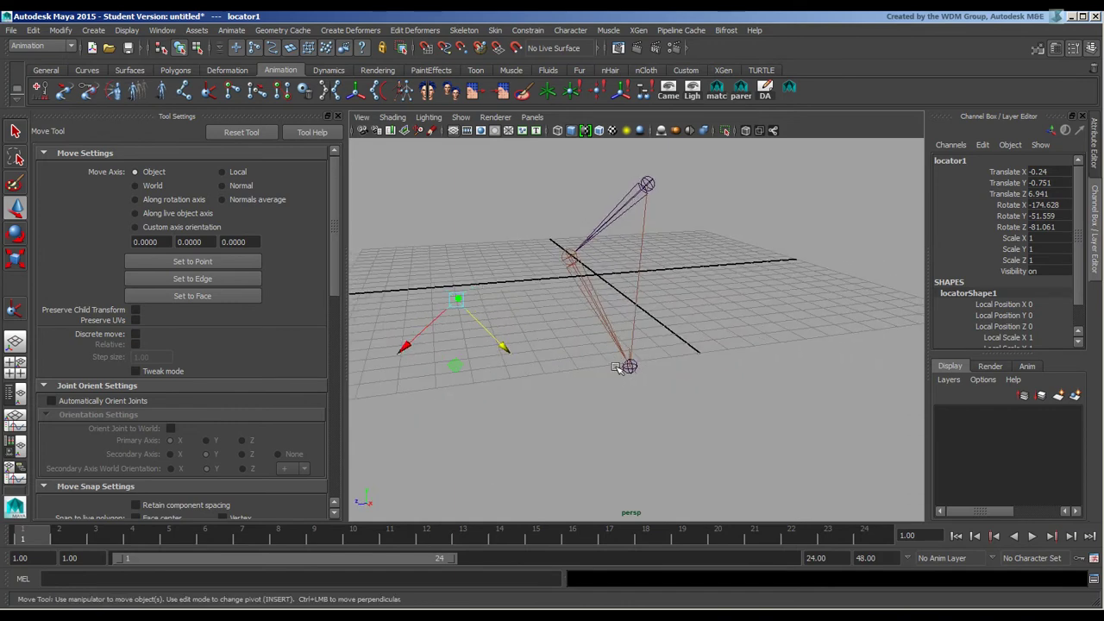
# Apply a Pole Vector constraint from the locator in front of the knee to the IK handle.
pyautogui.click(593, 396)
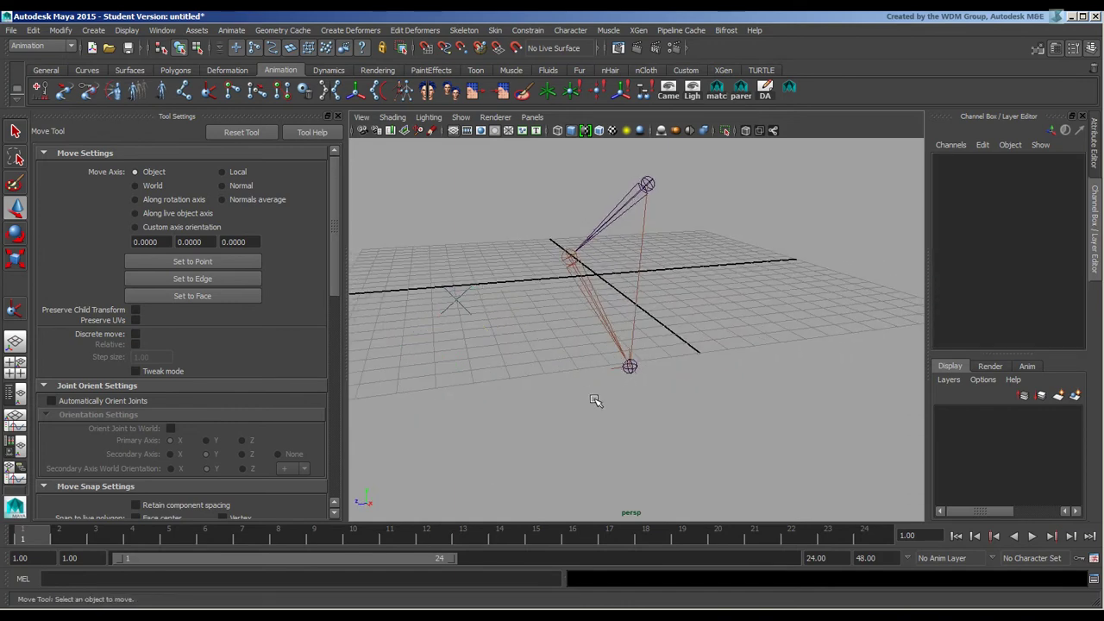
pyautogui.click(455, 299)
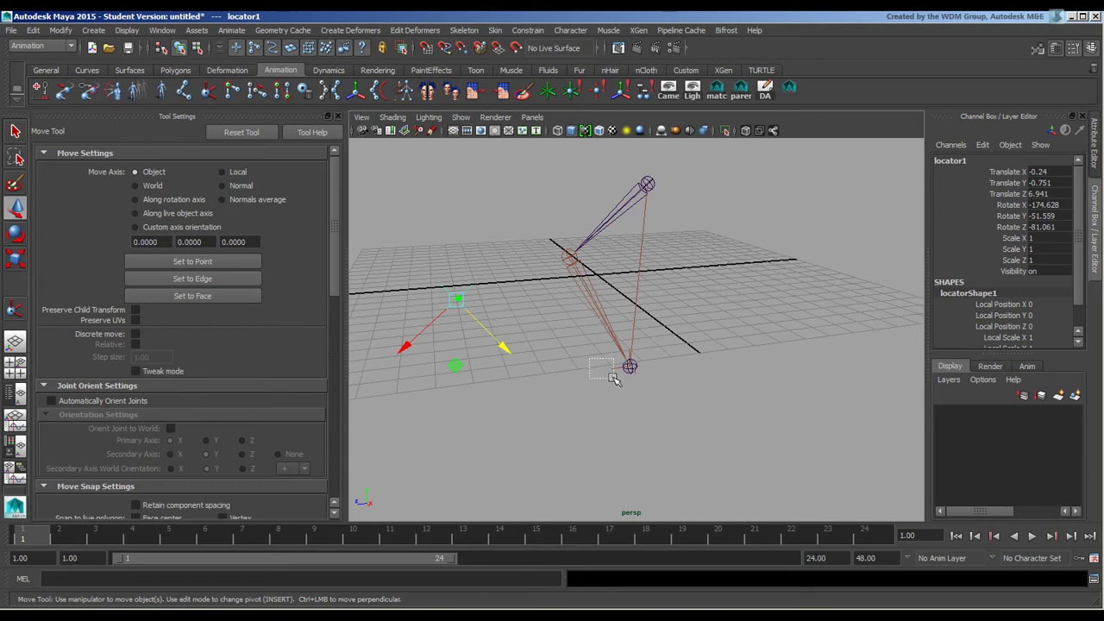
pyautogui.moveTo(612, 379); pyautogui.dragTo(614, 380)
pyautogui.click(529, 30)
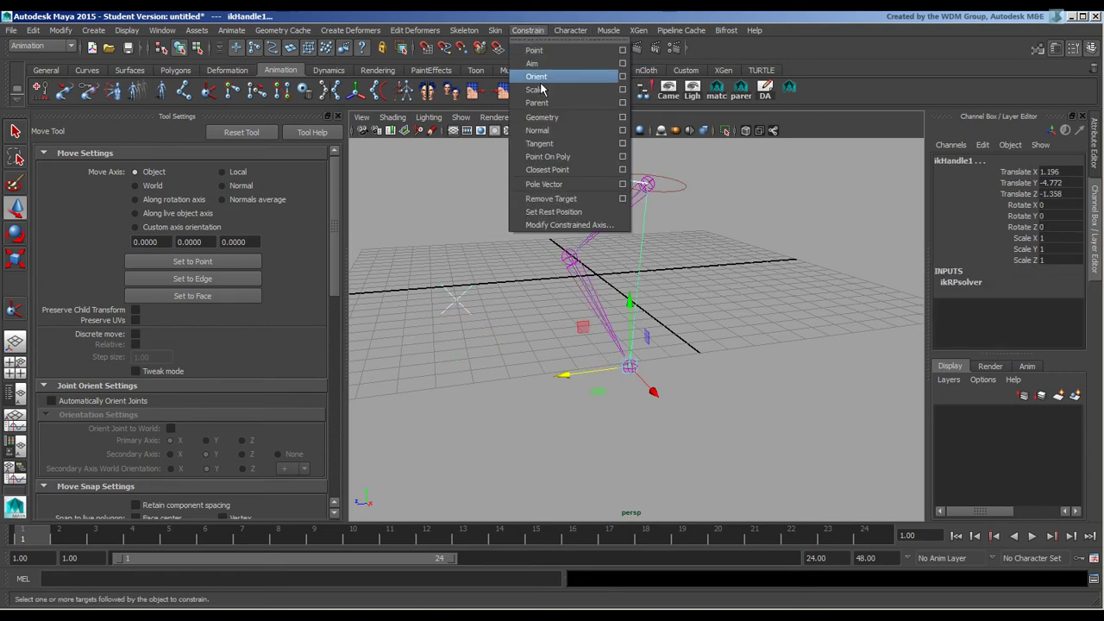
pyautogui.click(598, 190)
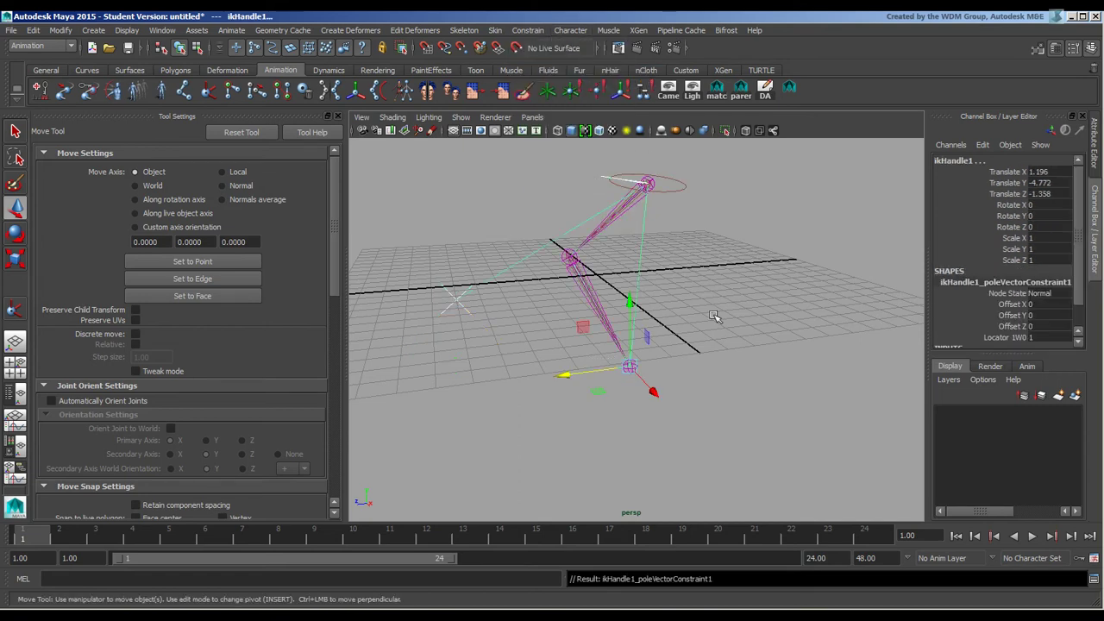
pyautogui.keyDown('alt'); pyautogui.moveTo(714, 317); pyautogui.dragTo(675, 320); pyautogui.keyUp('alt')
# Delete the pole vector locator and the IK handle, leaving only the joint chain.
pyautogui.click(741, 291)
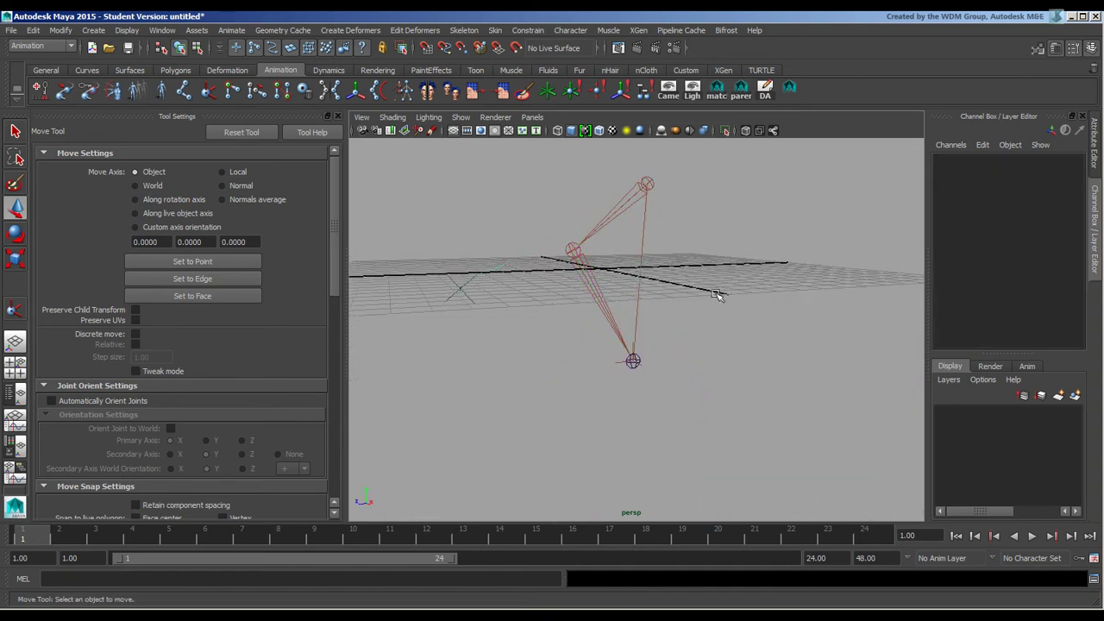
pyautogui.click(459, 291)
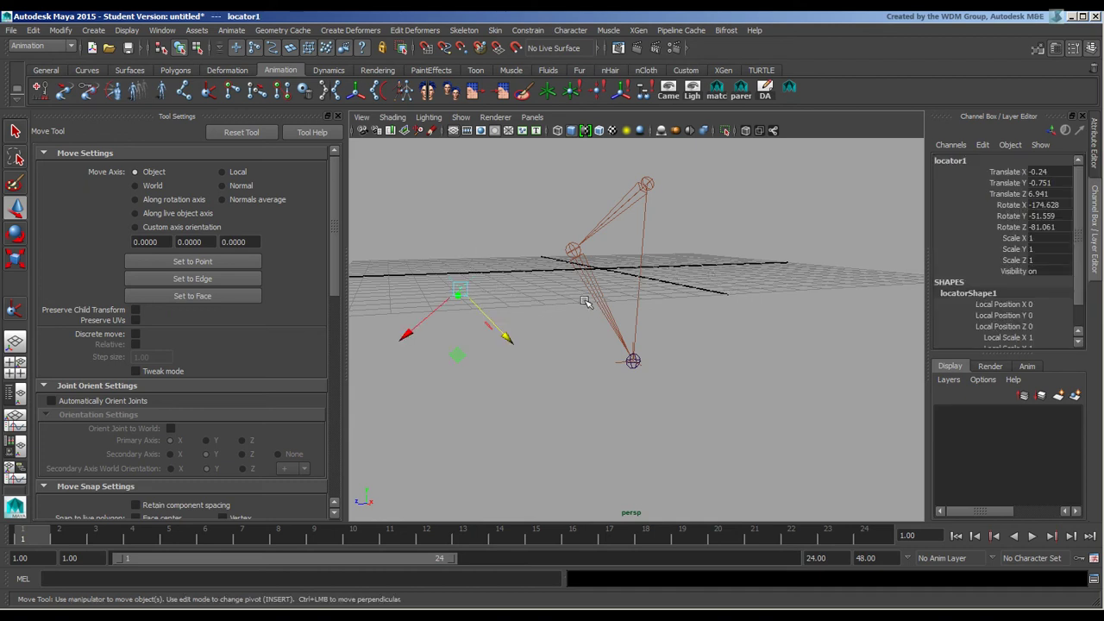
pyautogui.click(585, 301)
pyautogui.click(633, 361)
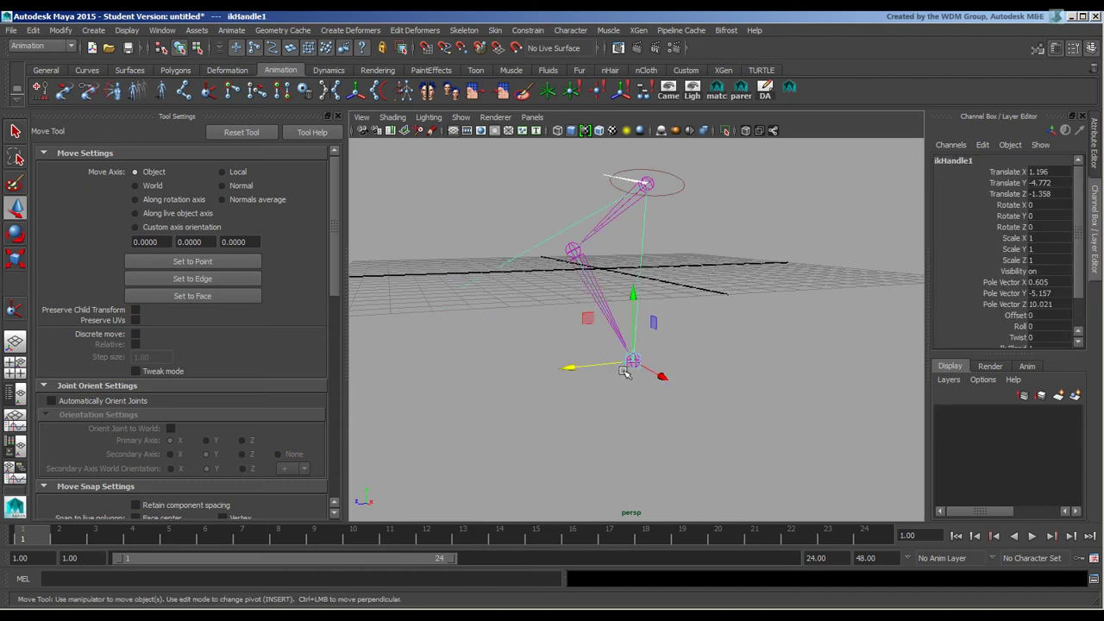
pyautogui.click(742, 352)
# Check the root joint's rotation axes against the plane of the leg using the Rotate tool.
pyautogui.keyDown('alt'); pyautogui.moveTo(574, 315); pyautogui.dragTo(636, 243); pyautogui.keyUp('alt')
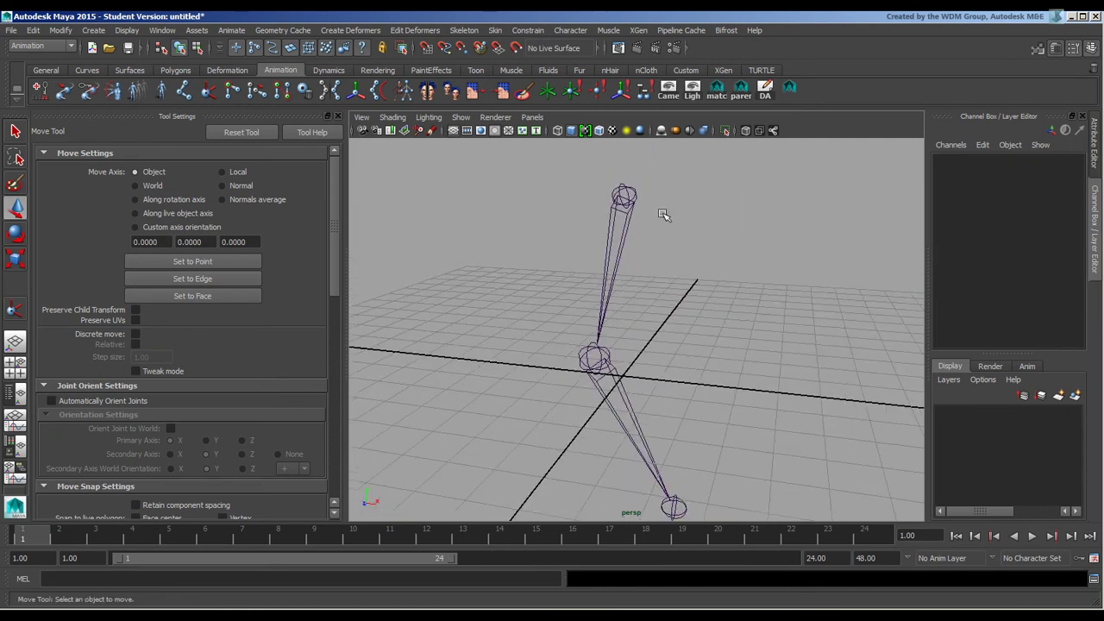
pyautogui.click(632, 207)
pyautogui.keyDown('alt'); pyautogui.moveTo(772, 256); pyautogui.dragTo(699, 268, button='right'); pyautogui.keyUp('alt')
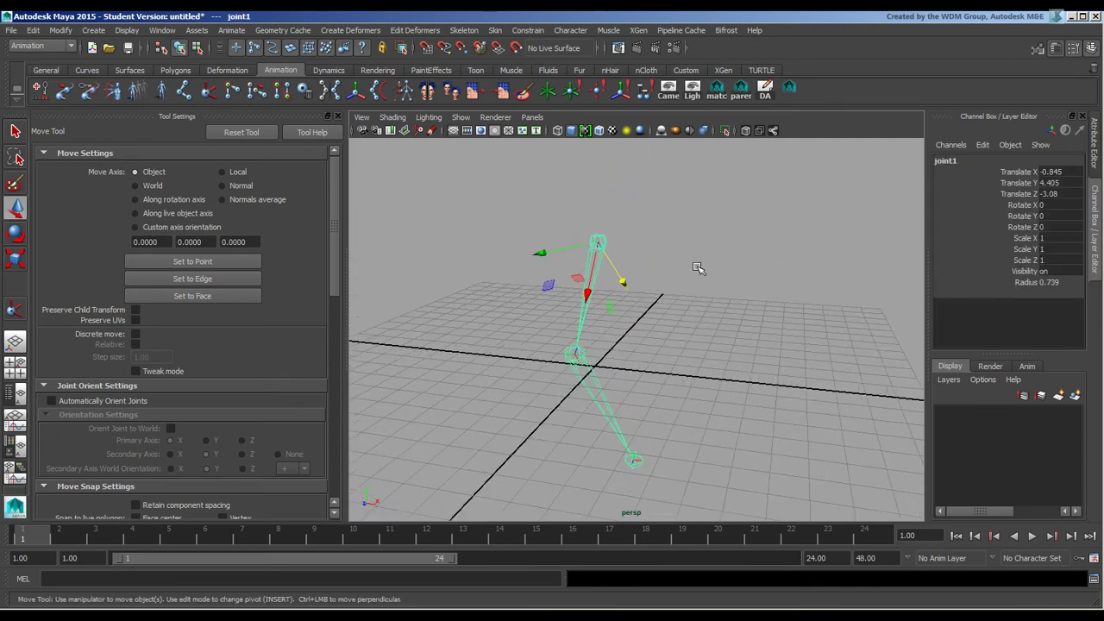
pyautogui.click(15, 236)
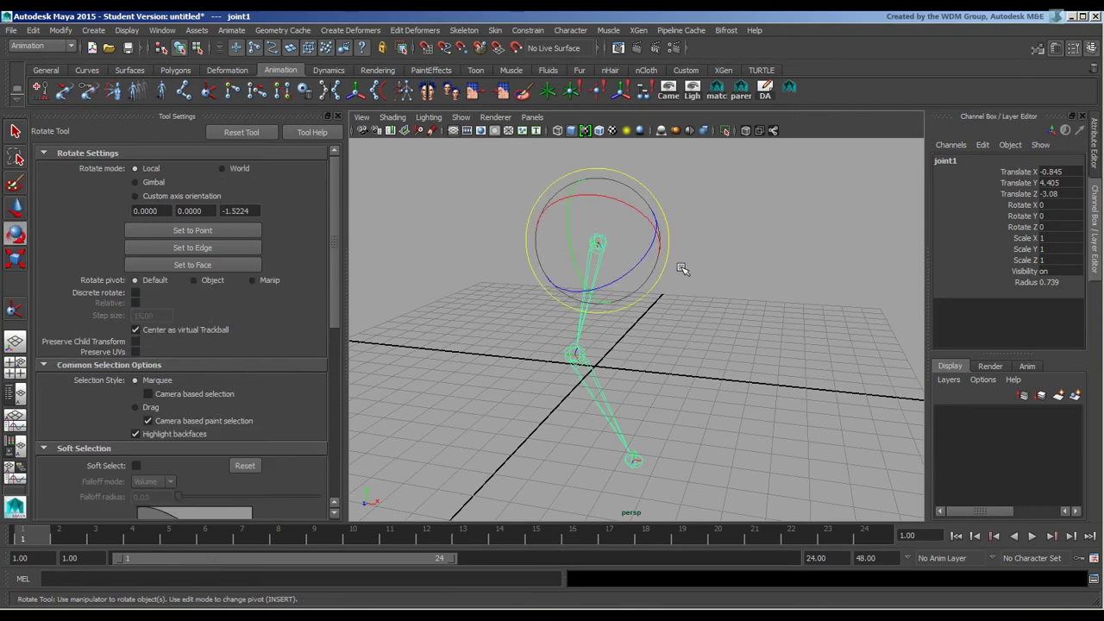
pyautogui.keyDown('alt'); pyautogui.moveTo(682, 269); pyautogui.dragTo(566, 294); pyautogui.keyUp('alt')
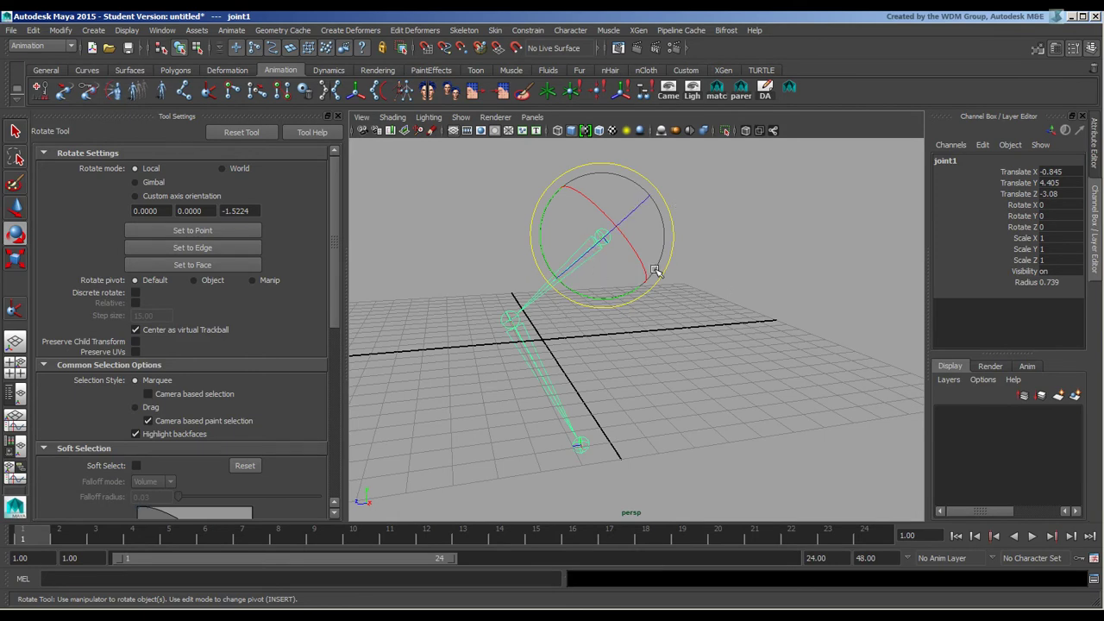
pyautogui.click(738, 330)
# Delete the whole joint chain from its root and switch to the four-view layout with the side view active.
pyautogui.click(603, 241)
pyautogui.press('Delete')
pyautogui.click(14, 367)
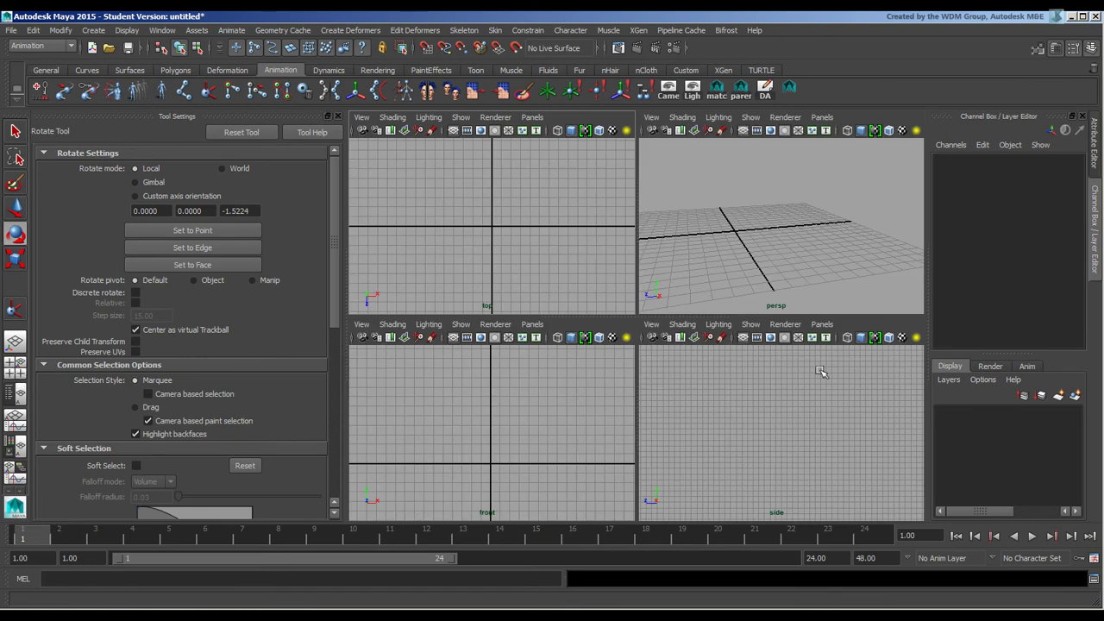
pyautogui.click(795, 422)
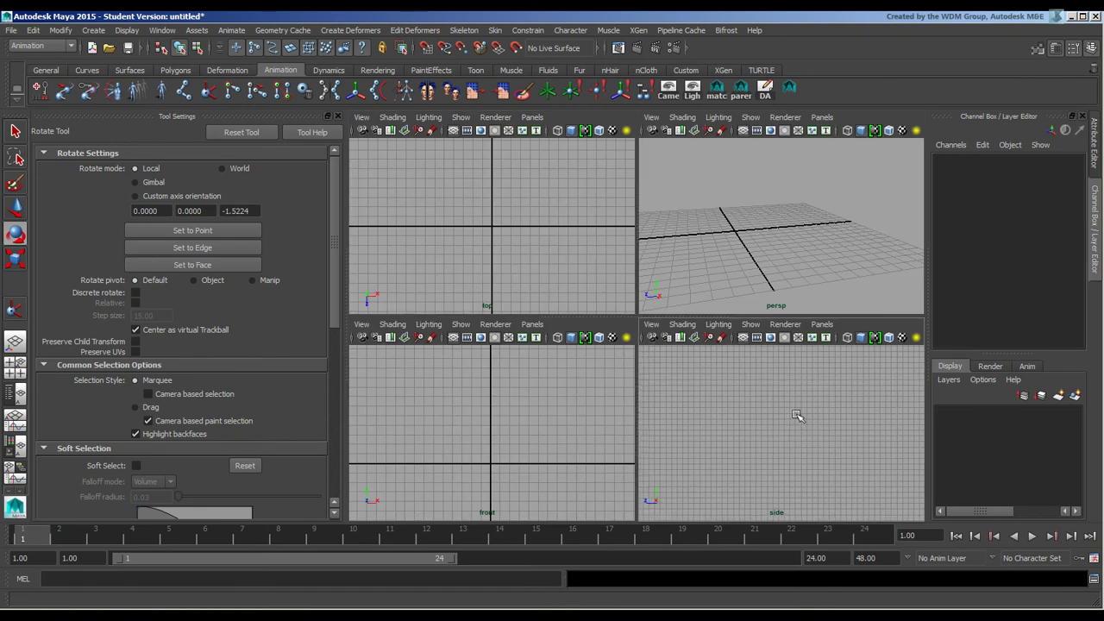
# Draw a three-joint leg chain with a forward-bent knee in the side view, with bones about 8.7 and 8.6 units long.
pyautogui.press('space')
pyautogui.scroll(2, 664, 291)
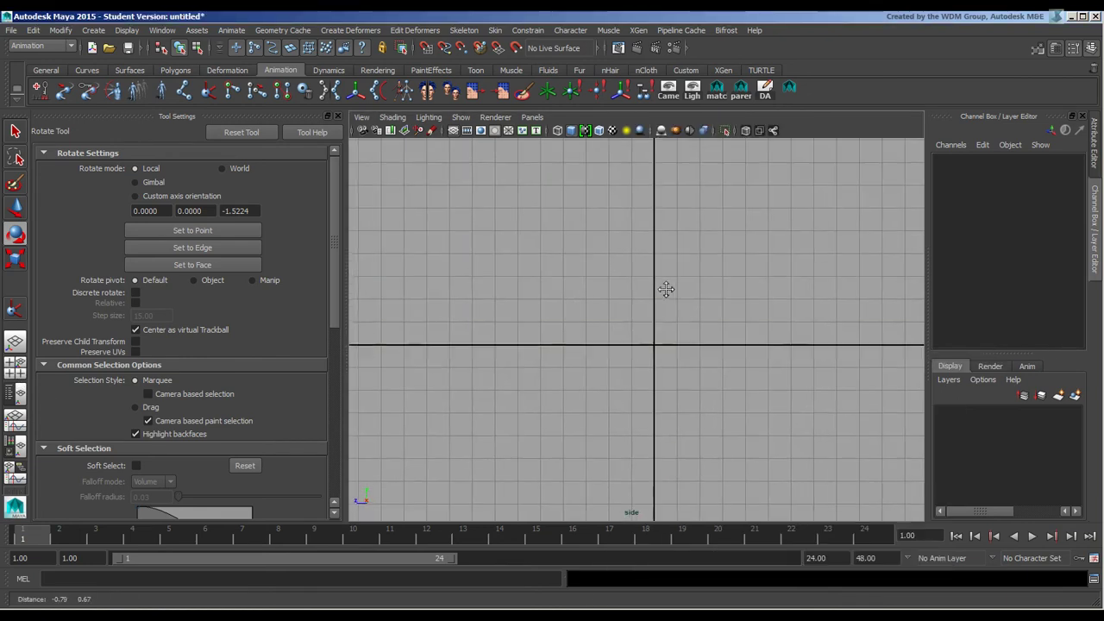
pyautogui.click(184, 92)
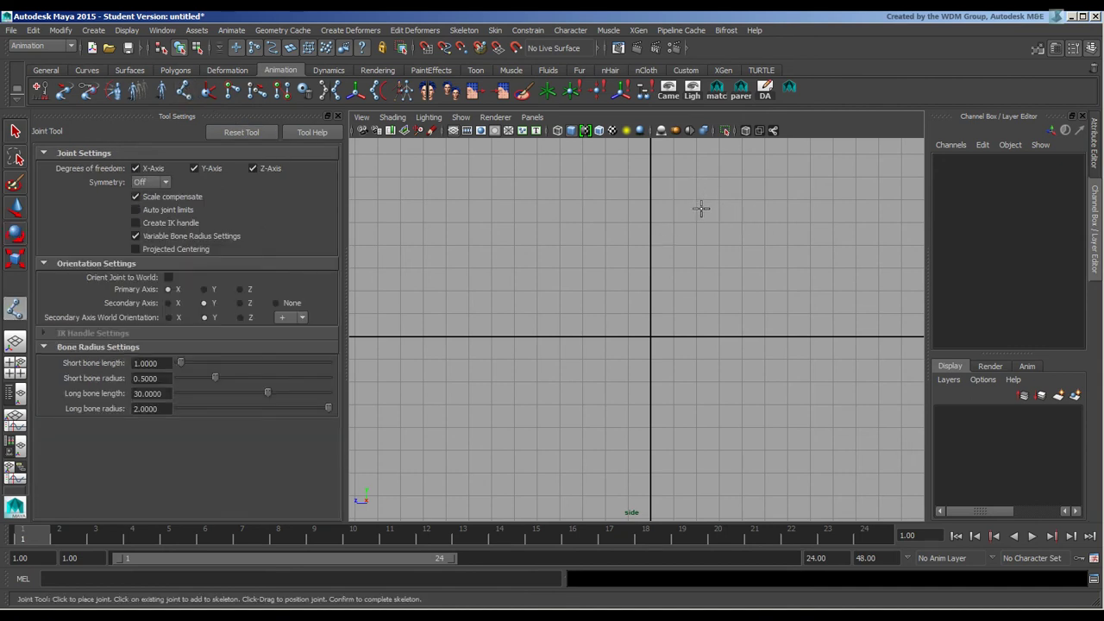
pyautogui.moveTo(682, 201); pyautogui.dragTo(680, 167)
pyautogui.moveTo(617, 291); pyautogui.dragTo(581, 337)
pyautogui.moveTo(675, 455); pyautogui.dragTo(692, 498)
pyautogui.press('Return')
# Move the root joint sideways along world X to a Translate X of about 3.09, working in the perspective view.
pyautogui.press('w')
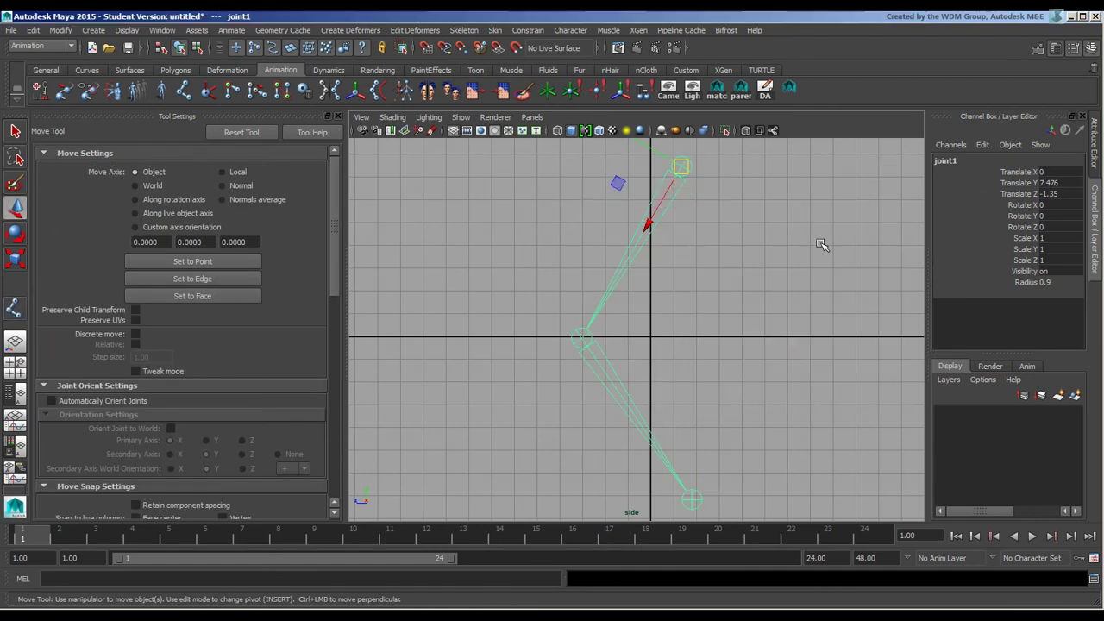
pyautogui.press('space')
pyautogui.press('space')
pyautogui.keyDown('alt'); pyautogui.moveTo(693, 286); pyautogui.dragTo(745, 348); pyautogui.keyUp('alt')
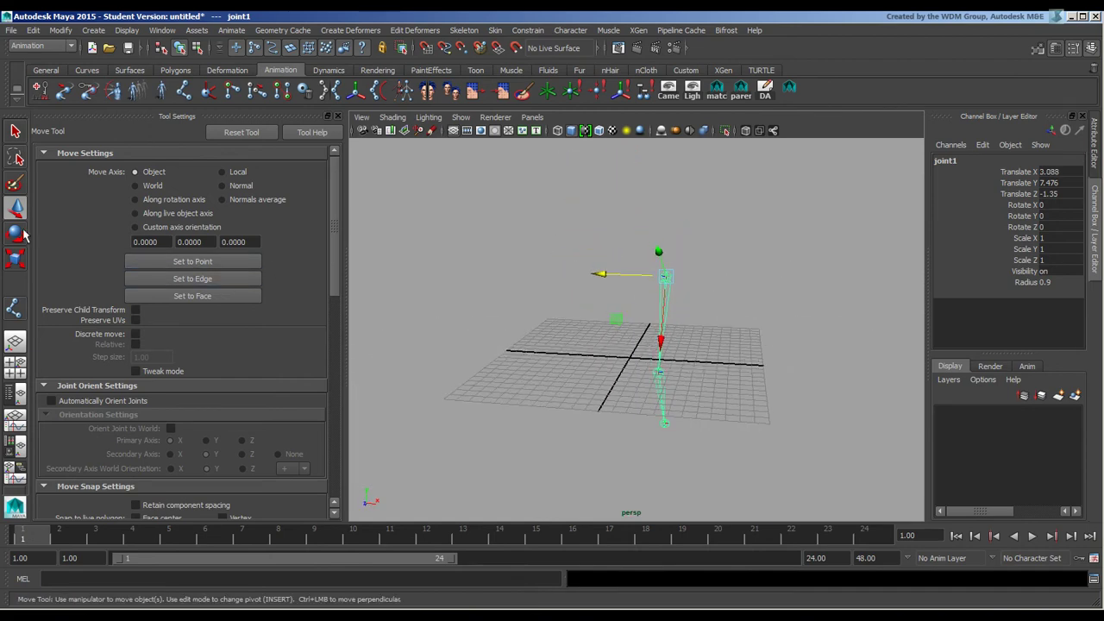
# Rotate the root joint freely to about -11.25, 14.48 and -1.98 degrees in X, Y and Z so the leg swings off-axis.
pyautogui.press('e')
pyautogui.moveTo(720, 302); pyautogui.dragTo(729, 296)
pyautogui.moveTo(682, 253); pyautogui.dragTo(696, 251)
pyautogui.moveTo(712, 316); pyautogui.dragTo(718, 308)
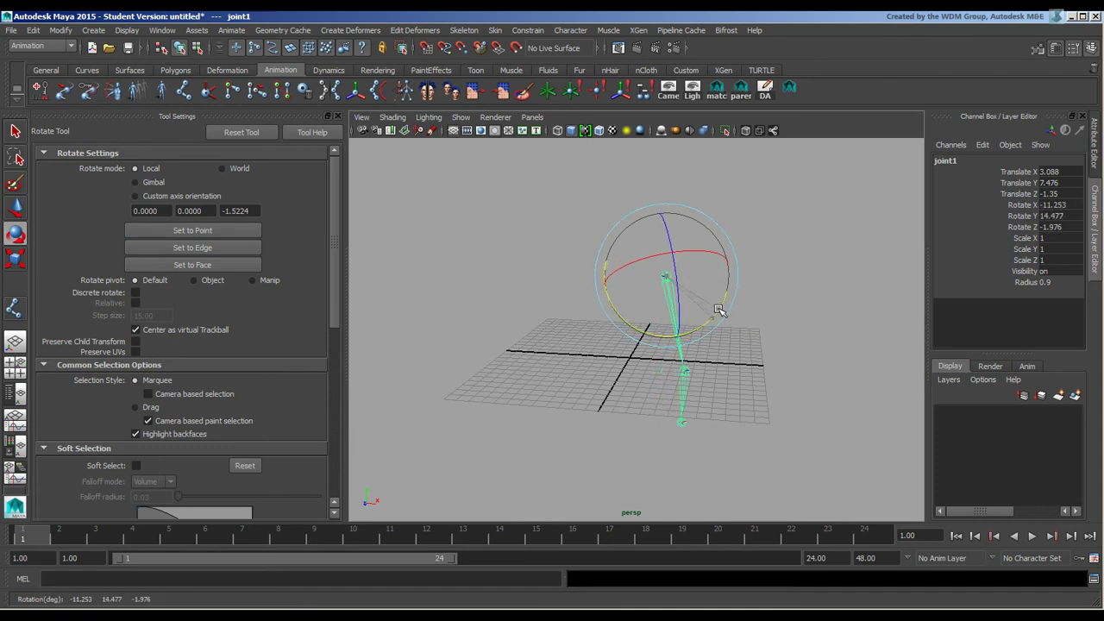
# Examine the root joint's rotation axes against the plane of the rotated leg from several angles.
pyautogui.click(785, 326)
pyautogui.keyDown('alt'); pyautogui.moveTo(788, 328); pyautogui.dragTo(598, 342); pyautogui.keyUp('alt')
pyautogui.keyDown('alt'); pyautogui.moveTo(598, 342); pyautogui.dragTo(673, 270, button='middle'); pyautogui.keyUp('alt')
pyautogui.keyDown('alt'); pyautogui.moveTo(672, 270); pyautogui.dragTo(623, 234); pyautogui.keyUp('alt')
pyautogui.click(608, 211)
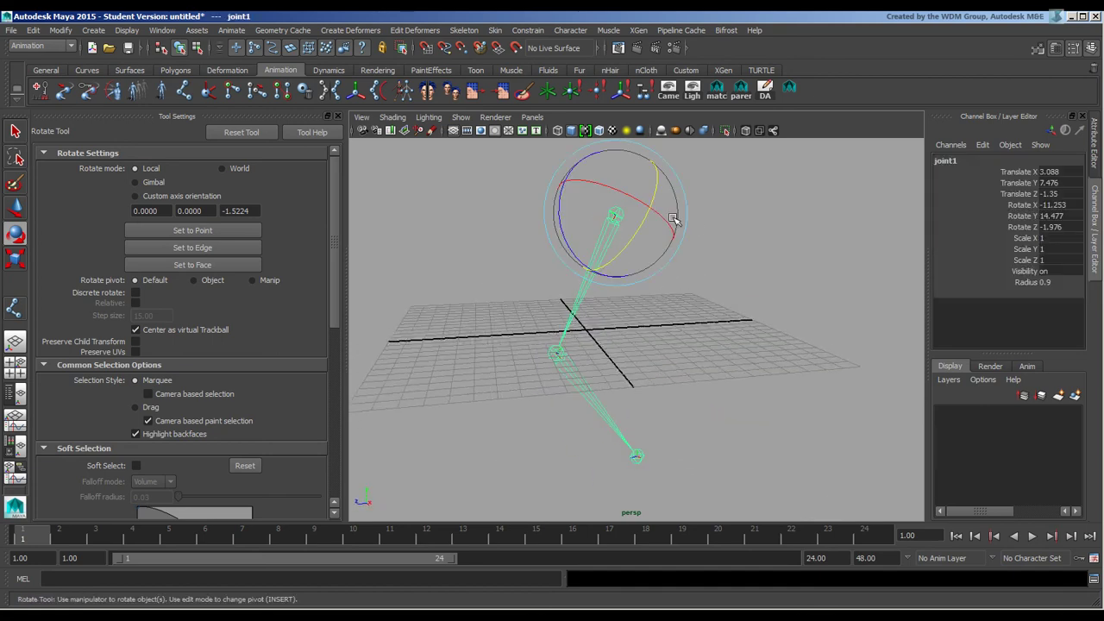
pyautogui.keyDown('alt'); pyautogui.moveTo(717, 320); pyautogui.dragTo(788, 293); pyautogui.keyUp('alt')
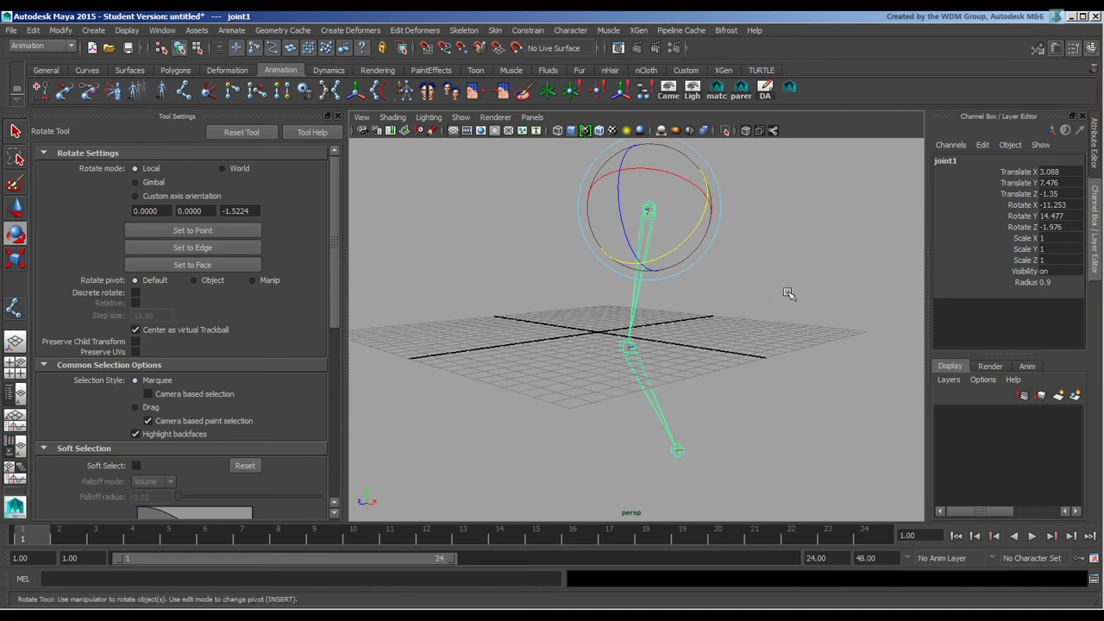
pyautogui.keyDown('alt'); pyautogui.moveTo(788, 293); pyautogui.dragTo(736, 265, button='middle'); pyautogui.keyUp('alt')
# Try moving the root joint freely with the Move tool and undo the move.
pyautogui.click(17, 208)
pyautogui.click(660, 328)
pyautogui.keyDown('alt'); pyautogui.moveTo(660, 328); pyautogui.dragTo(693, 295); pyautogui.keyUp('alt')
pyautogui.click(620, 182)
pyautogui.click(630, 328)
pyautogui.moveTo(635, 324)
pyautogui.mouseDown()
pyautogui.moveTo(676, 318)
pyautogui.moveTo(664, 353)
pyautogui.moveTo(762, 324)
pyautogui.moveTo(517, 273)
pyautogui.moveTo(714, 336)
pyautogui.moveTo(633, 321)
pyautogui.mouseUp()
pyautogui.click(620, 184)
pyautogui.moveTo(620, 185); pyautogui.dragTo(658, 173)
pyautogui.hotkey('ctrl', 'z')
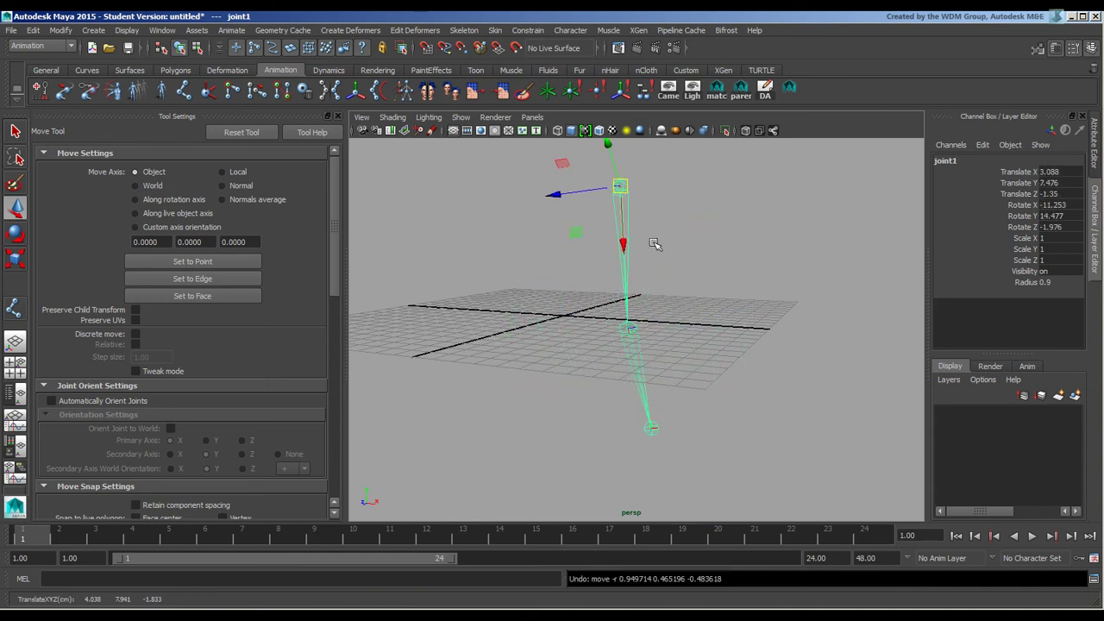
# Try moving the knee joint and the ankle joint freely, undoing each move.
pyautogui.click(628, 334)
pyautogui.moveTo(628, 328)
pyautogui.mouseDown()
pyautogui.moveTo(697, 318)
pyautogui.moveTo(639, 320)
pyautogui.mouseUp()
pyautogui.hotkey('ctrl', 'z')
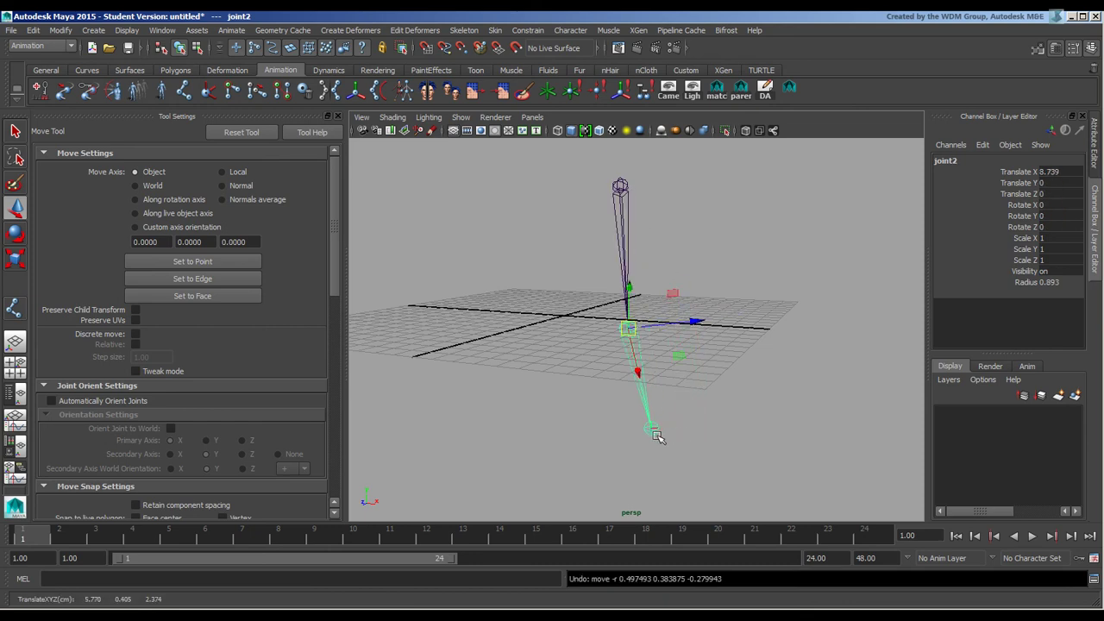
pyautogui.click(655, 431)
pyautogui.moveTo(652, 427); pyautogui.dragTo(638, 242)
pyautogui.hotkey('ctrl', 'z')
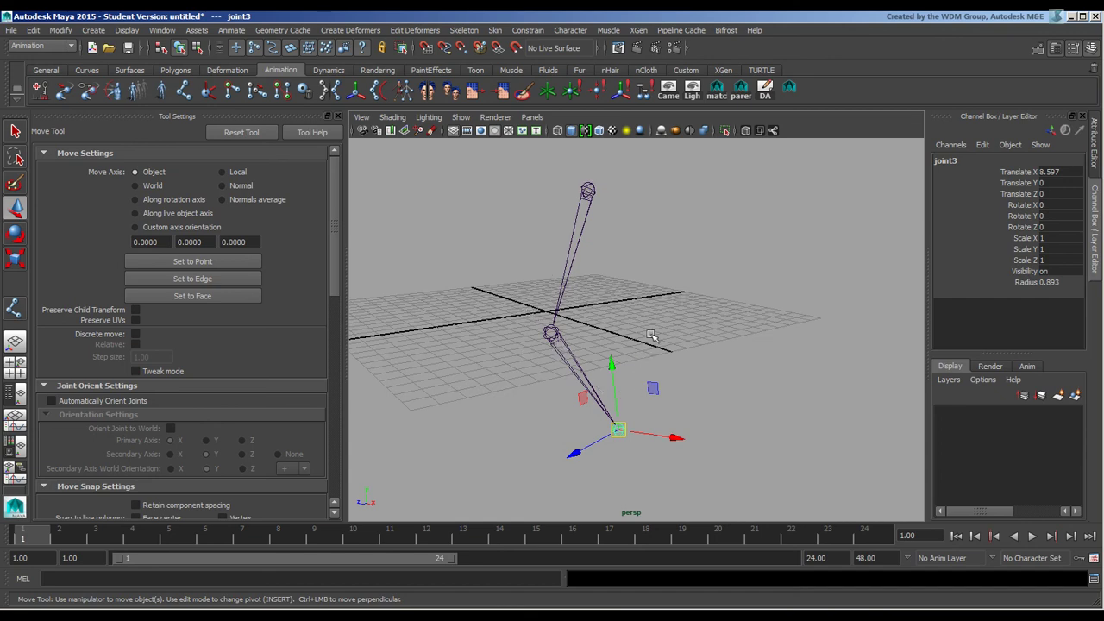
pyautogui.keyDown('alt'); pyautogui.moveTo(602, 347); pyautogui.dragTo(668, 306); pyautogui.keyUp('alt')
pyautogui.keyDown('alt'); pyautogui.moveTo(756, 355); pyautogui.dragTo(752, 328); pyautogui.keyUp('alt')
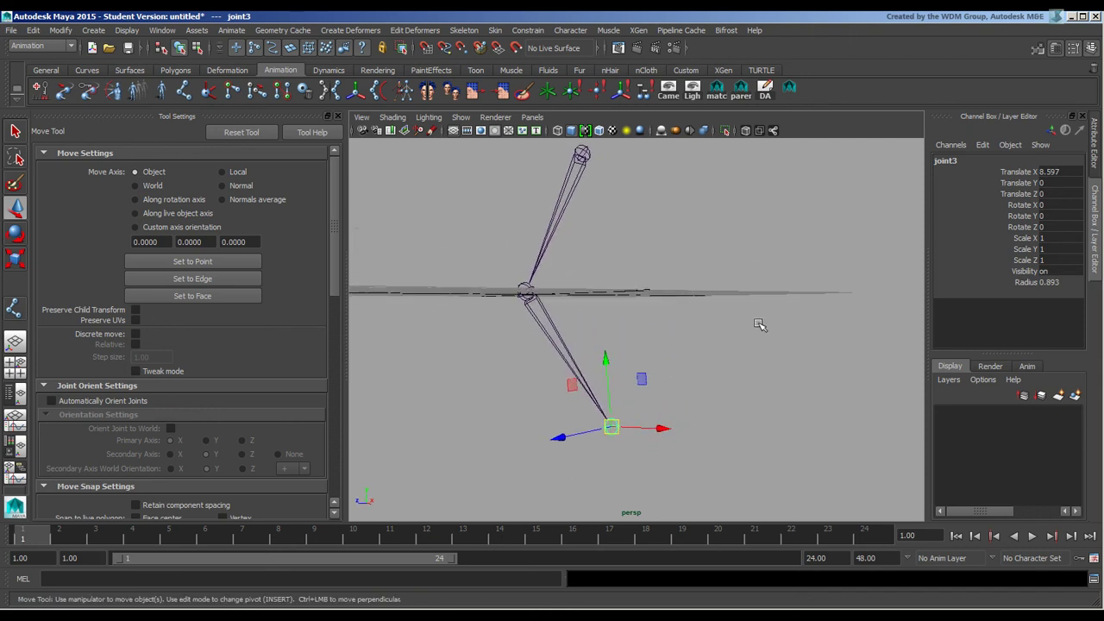
pyautogui.keyDown('alt'); pyautogui.moveTo(609, 283); pyautogui.dragTo(671, 304); pyautogui.keyUp('alt')
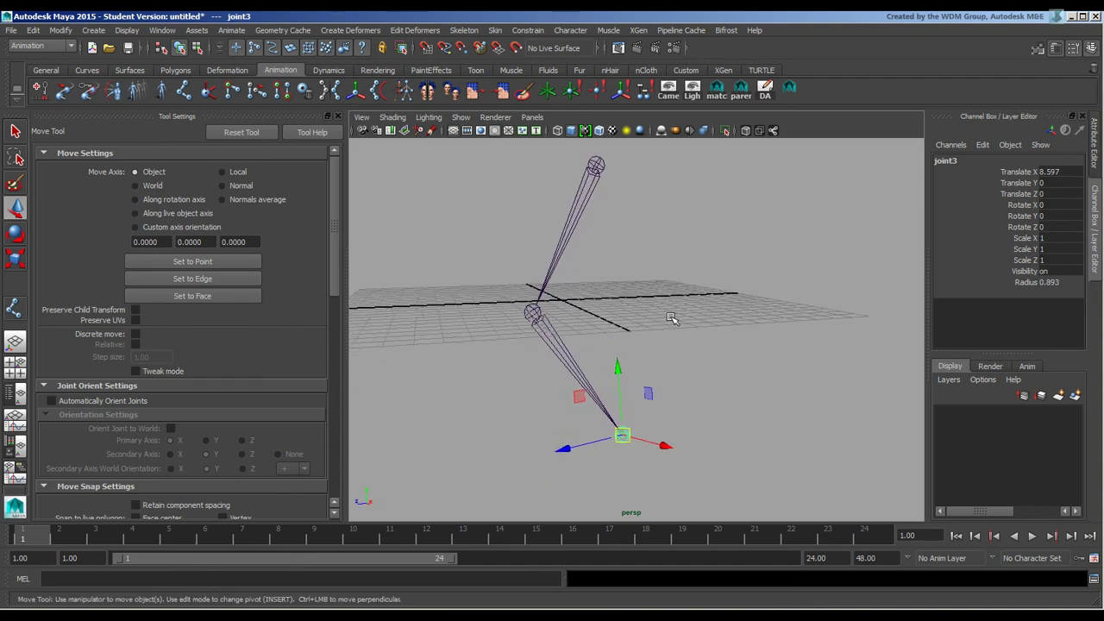